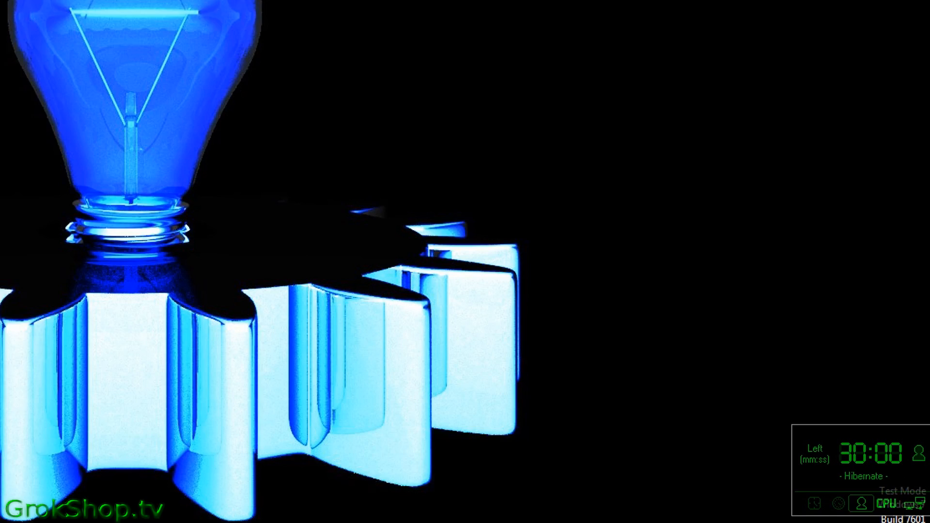
Step: Start Windows Task Manager from the taskbar, reposition its window and enlarge it to show more of the process list
mouse_move(805, 516)
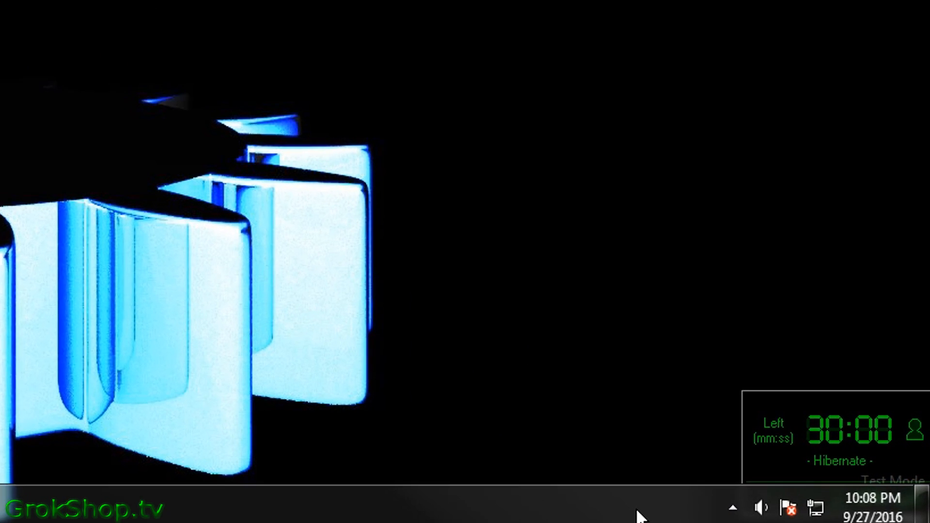
right_click(639, 515)
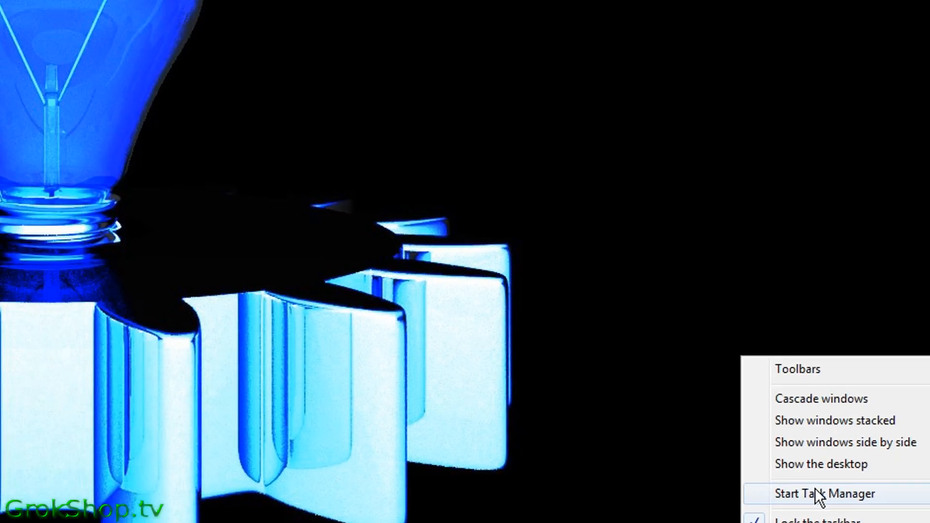
click(708, 428)
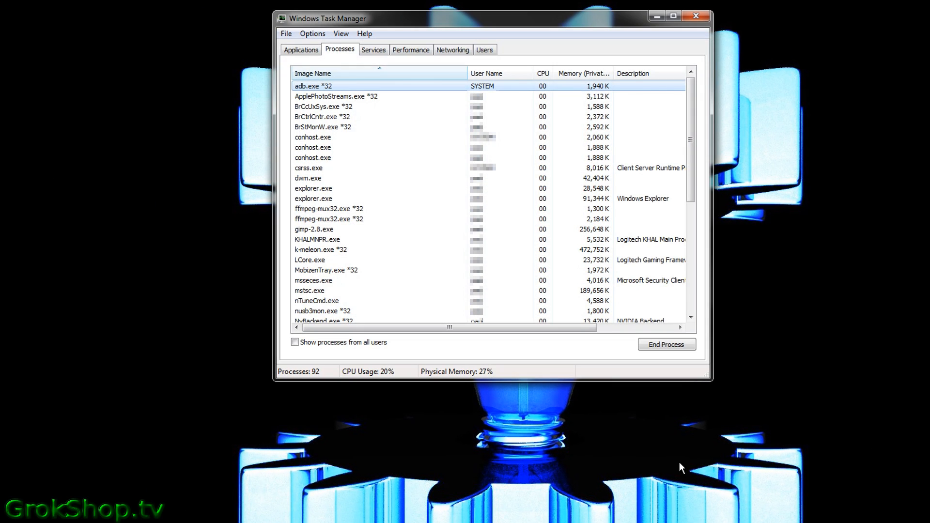
drag(513, 23, 413, 14)
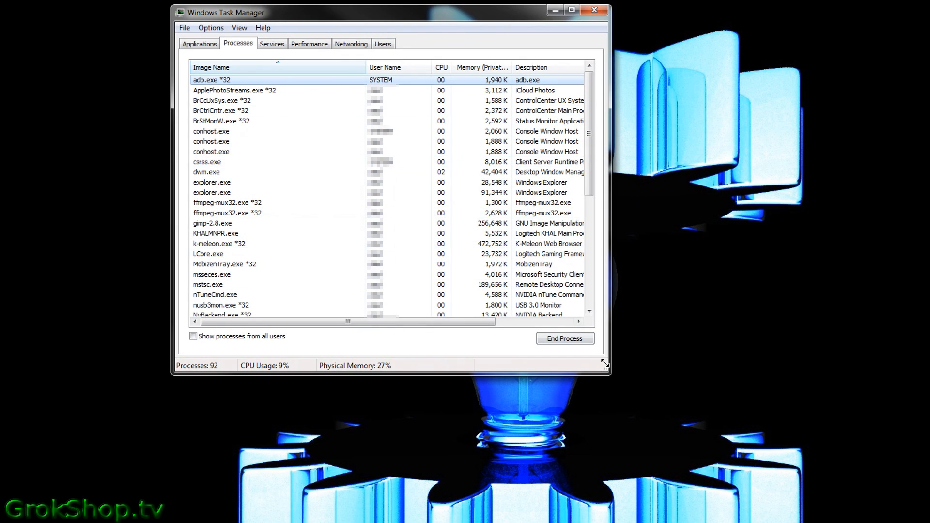
drag(605, 364, 760, 506)
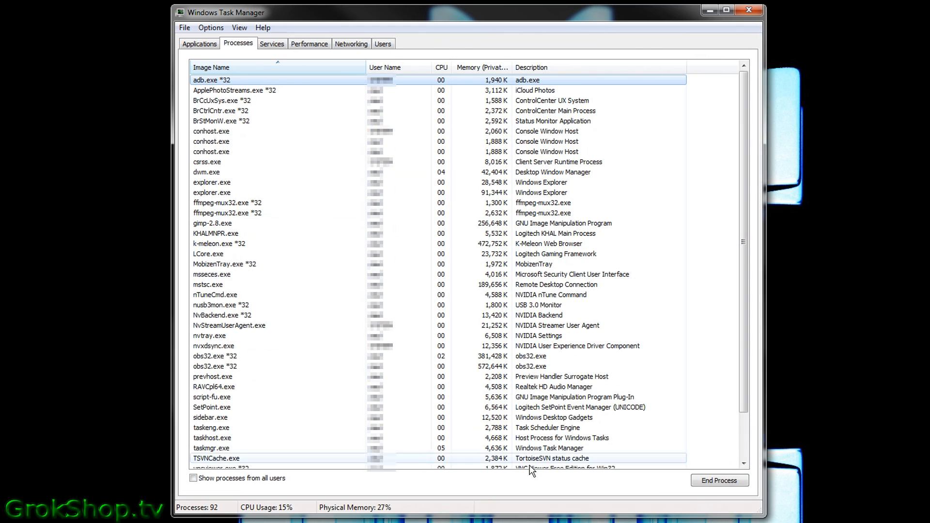
Step: Show processes from all users and sort the list by CPU usage, followed by private memory
click(193, 478)
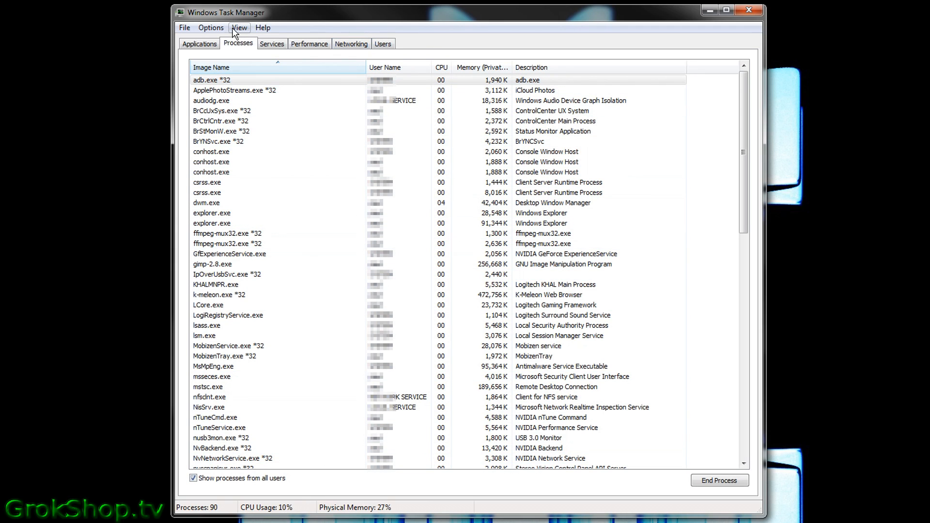
click(439, 70)
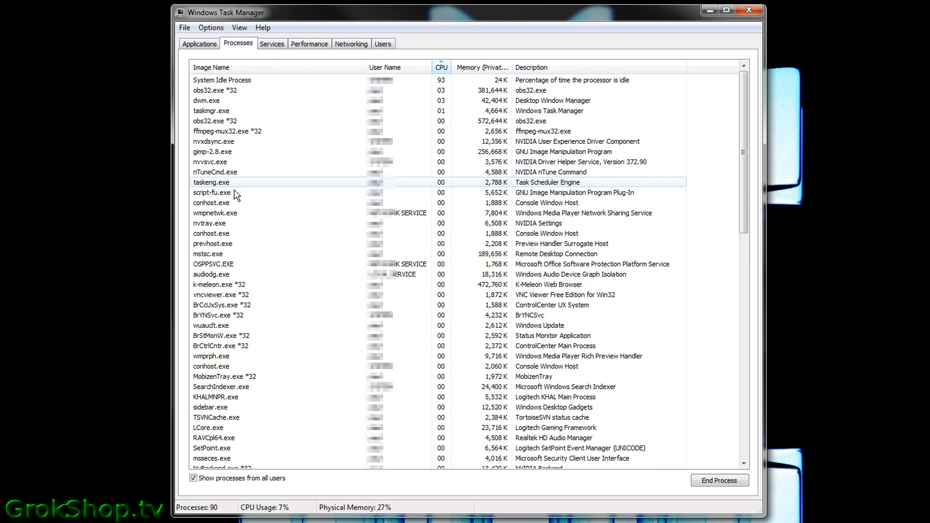
click(486, 65)
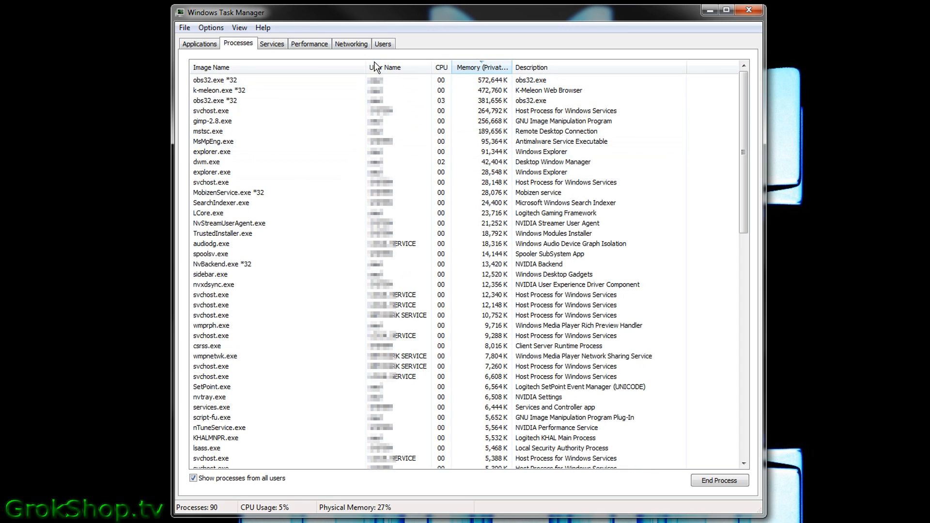
Step: Add the CPU Time column to the process list and sort by it, with the highest times in view
click(219, 30)
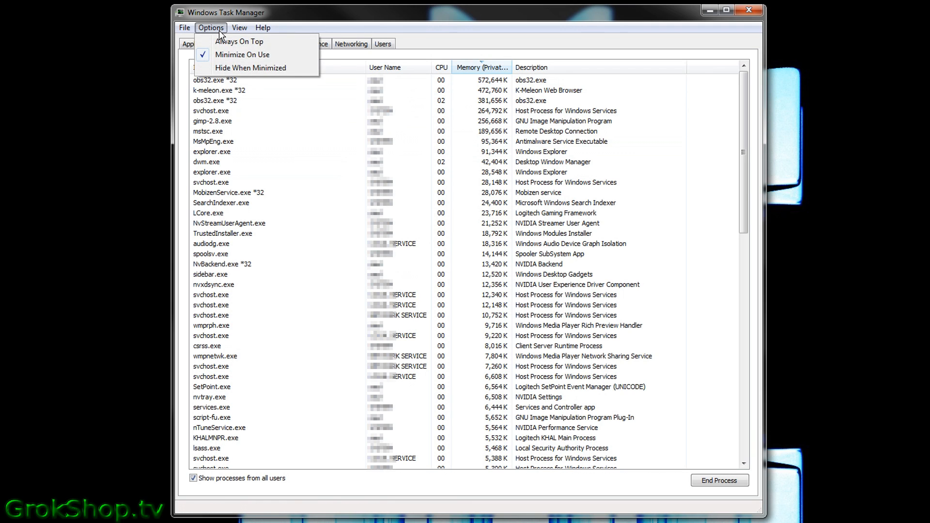
mouse_move(239, 28)
click(272, 73)
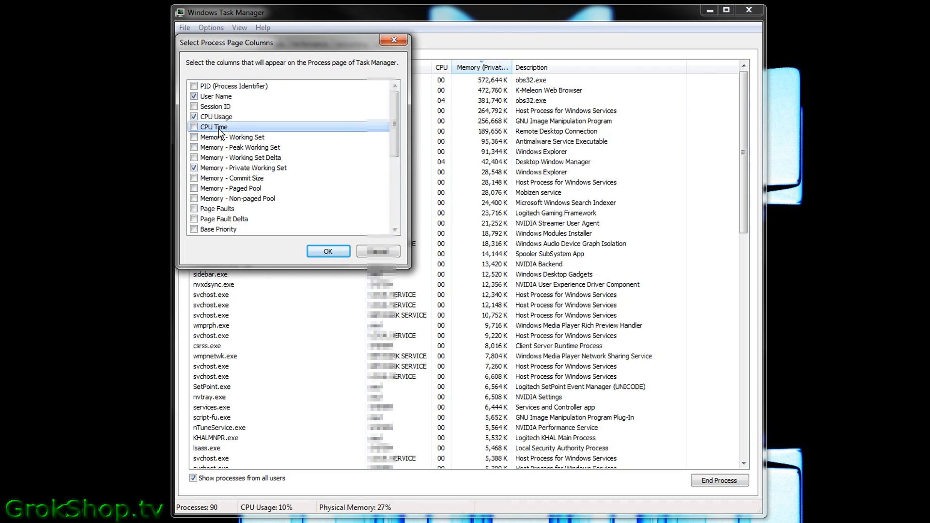
click(194, 127)
click(329, 251)
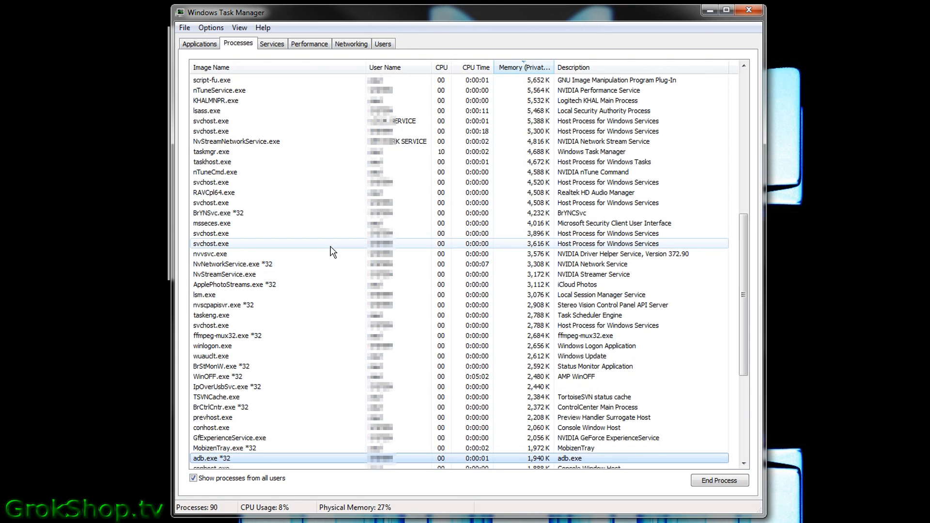
click(475, 68)
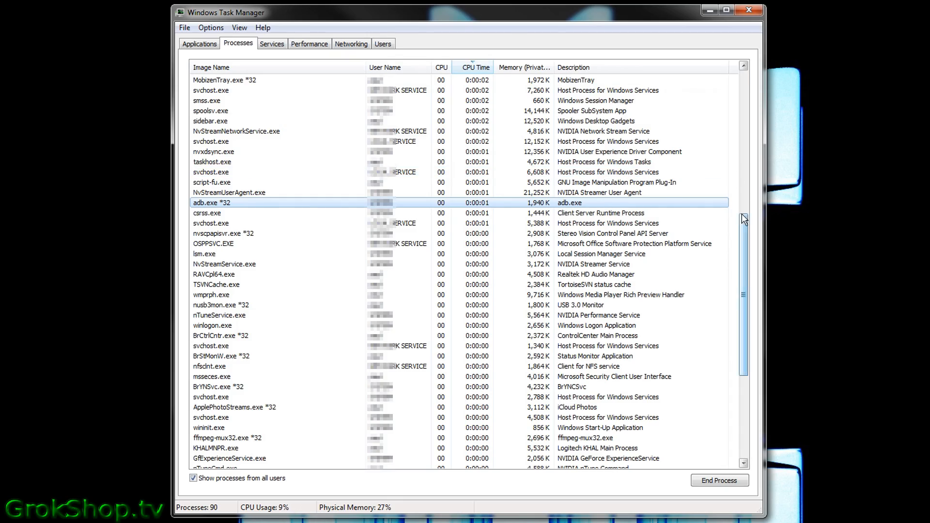
drag(742, 214, 742, 70)
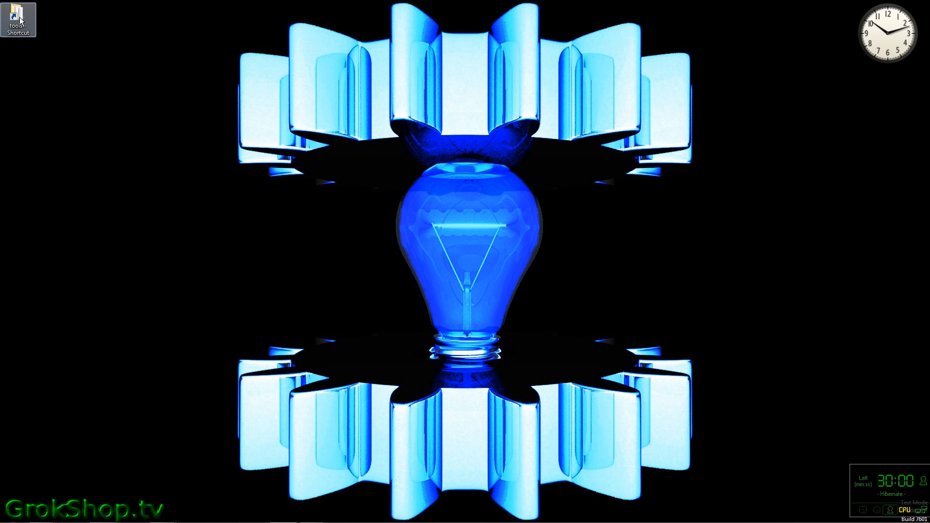
Step: Launch procexp.exe from the tools folder shortcut on the desktop and enlarge the Process Explorer window
double_click(18, 18)
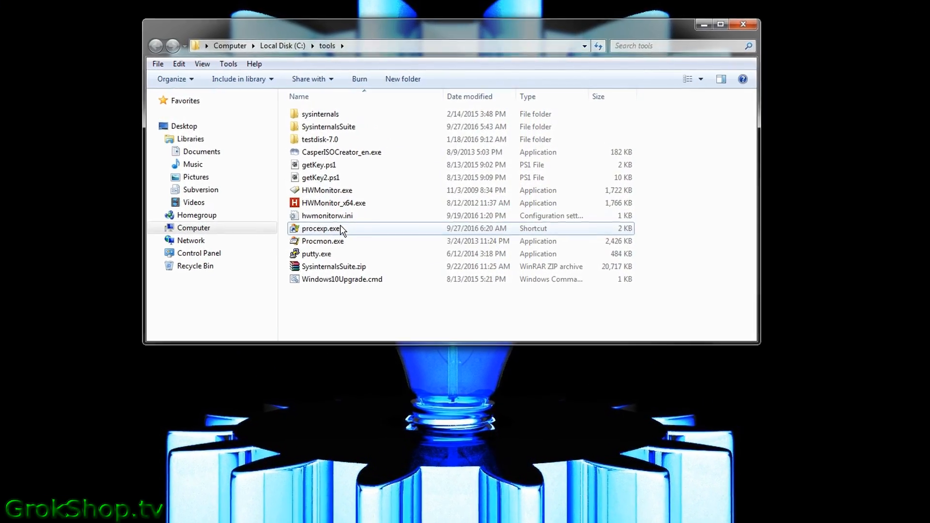
double_click(346, 224)
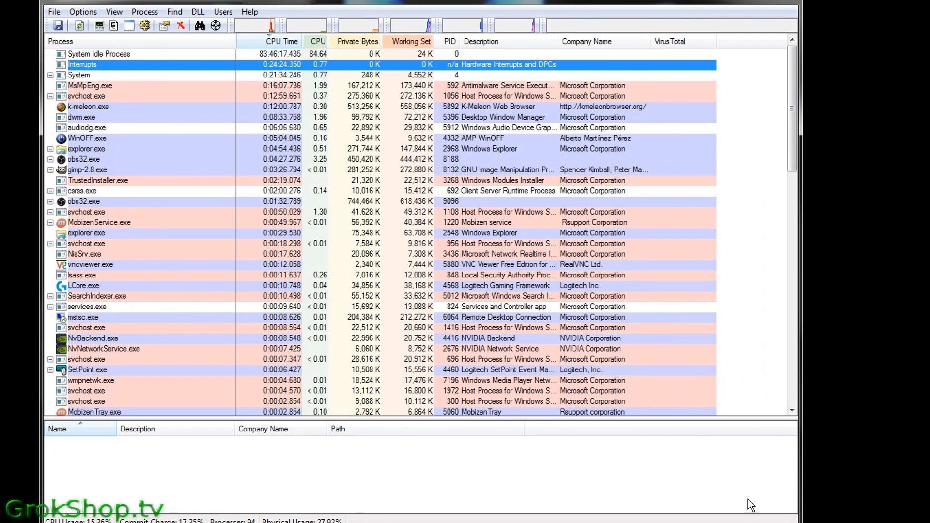
drag(800, 522, 900, 522)
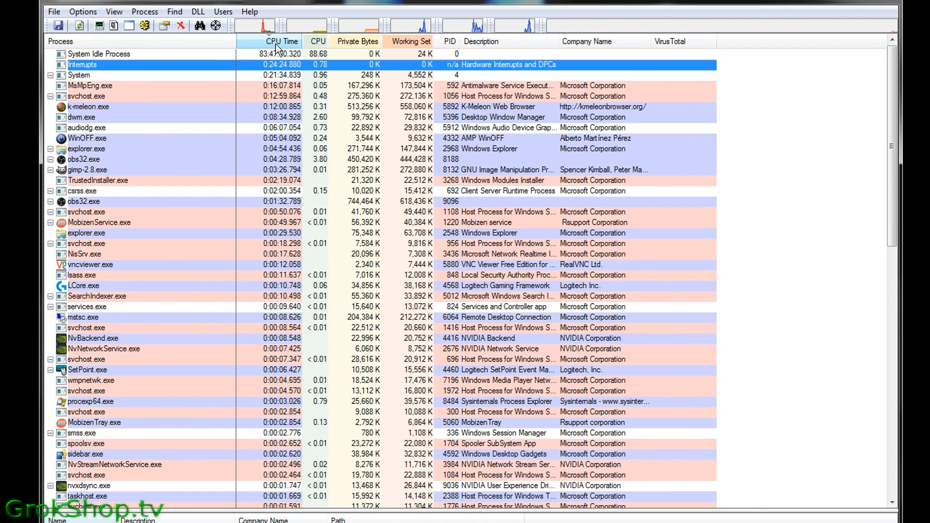
Step: Sort the processes by CPU and by CPU Time, and return to the hierarchical process tree
click(317, 43)
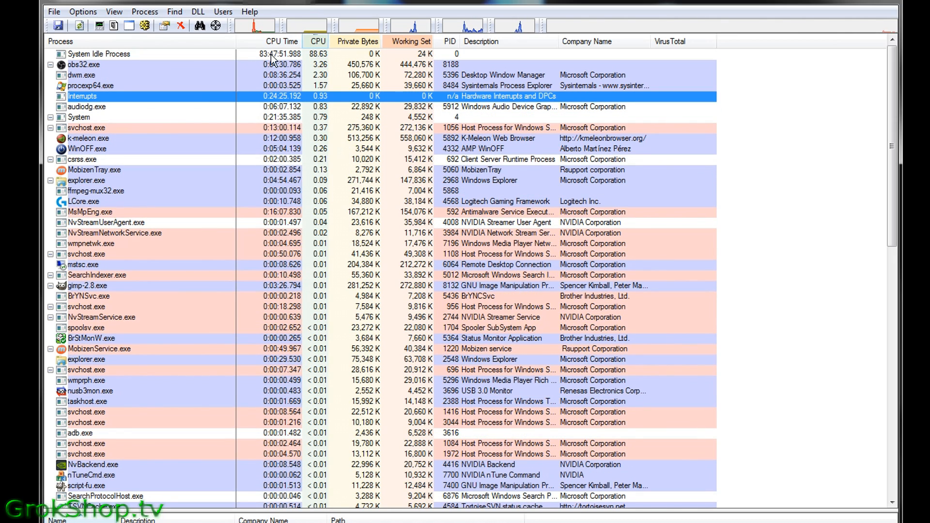
click(284, 42)
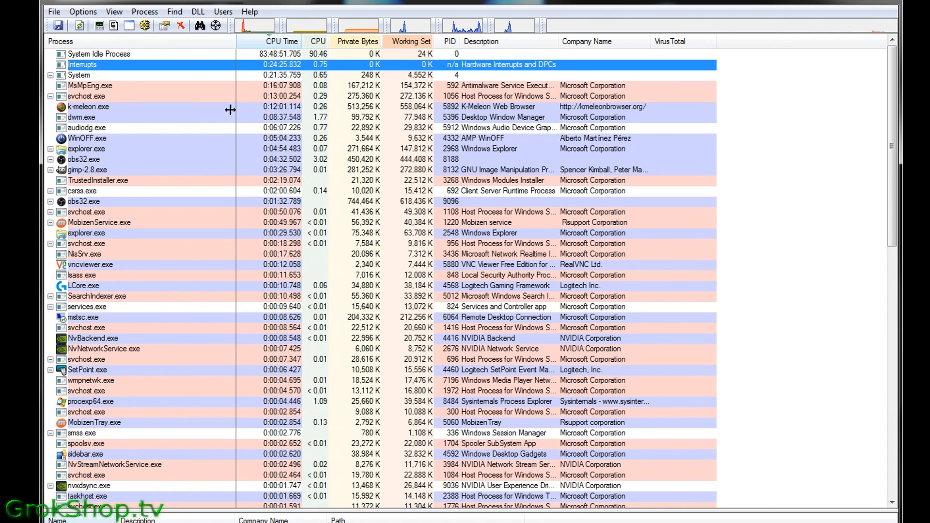
click(103, 43)
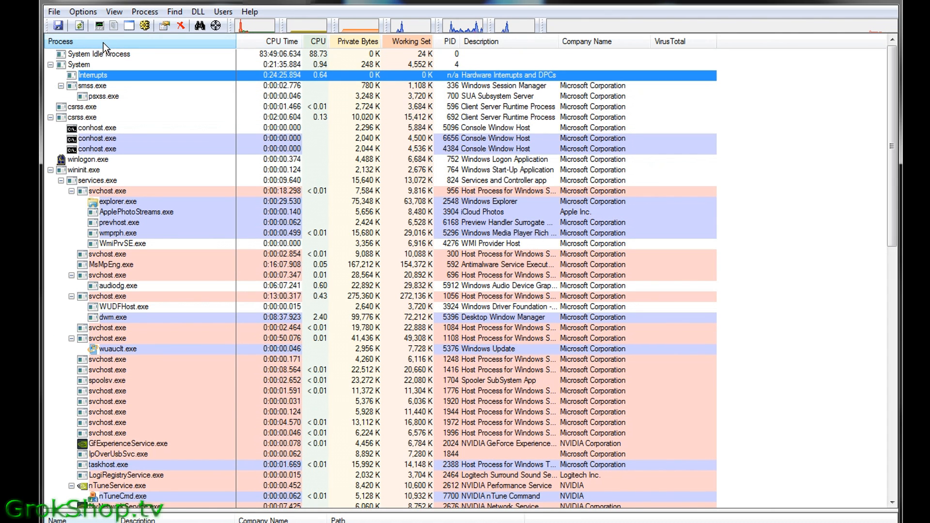
Step: Examine the process tree from start to end, checking the command lines, paths and hosted services of individual processes
mouse_move(100, 113)
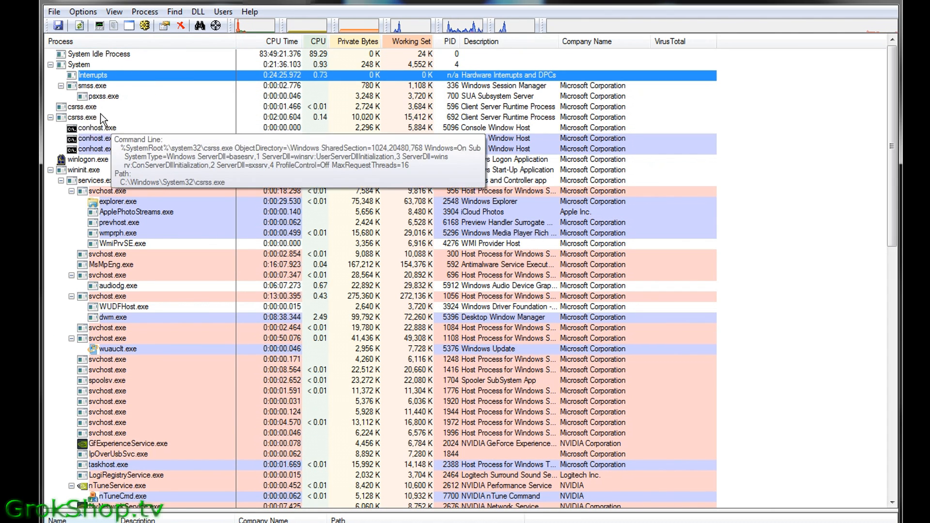
mouse_move(120, 213)
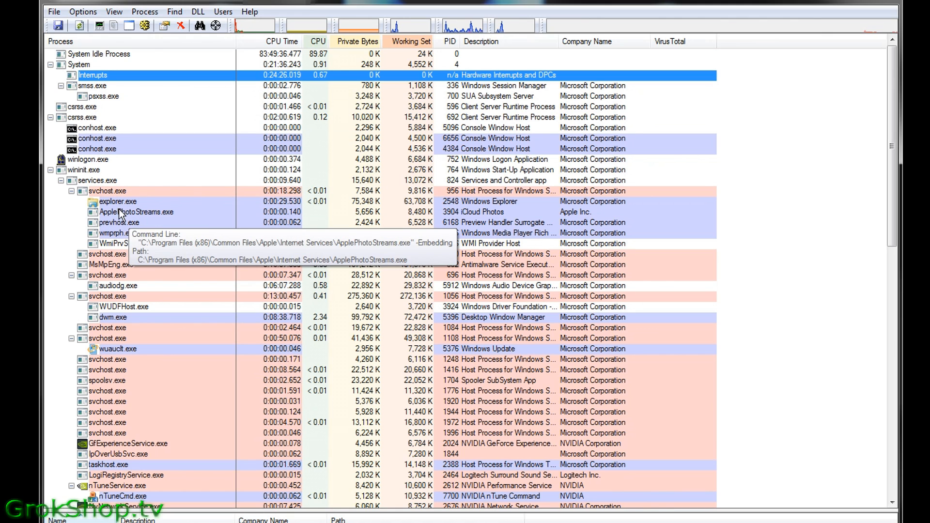
mouse_move(163, 304)
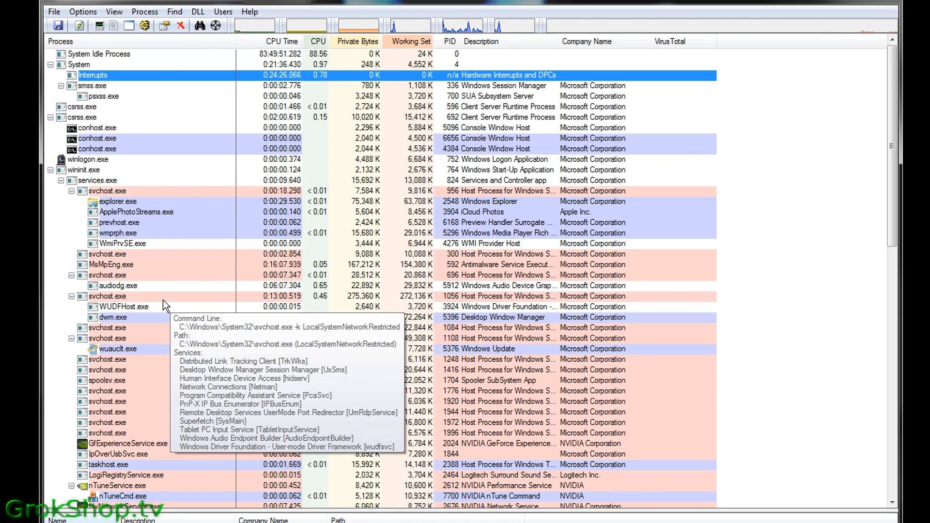
scroll(163, 301, down, 12)
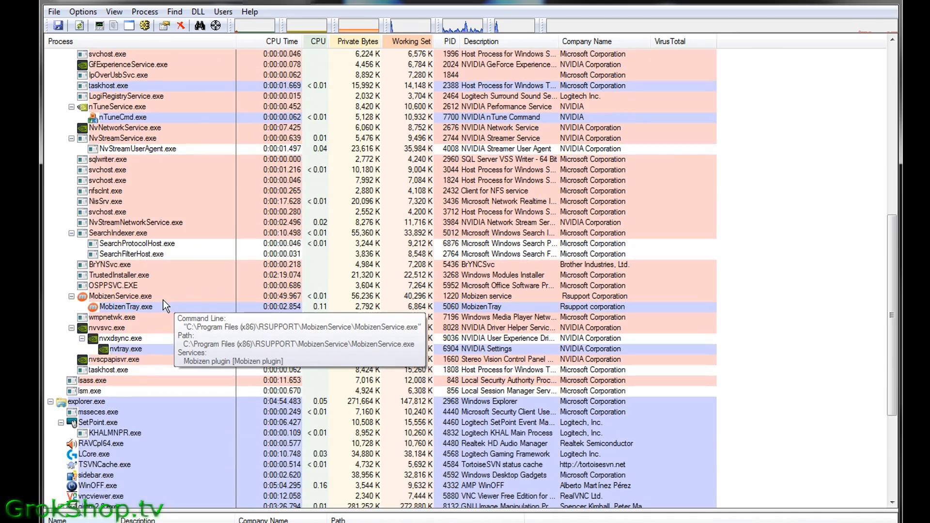
scroll(163, 300, down, 6)
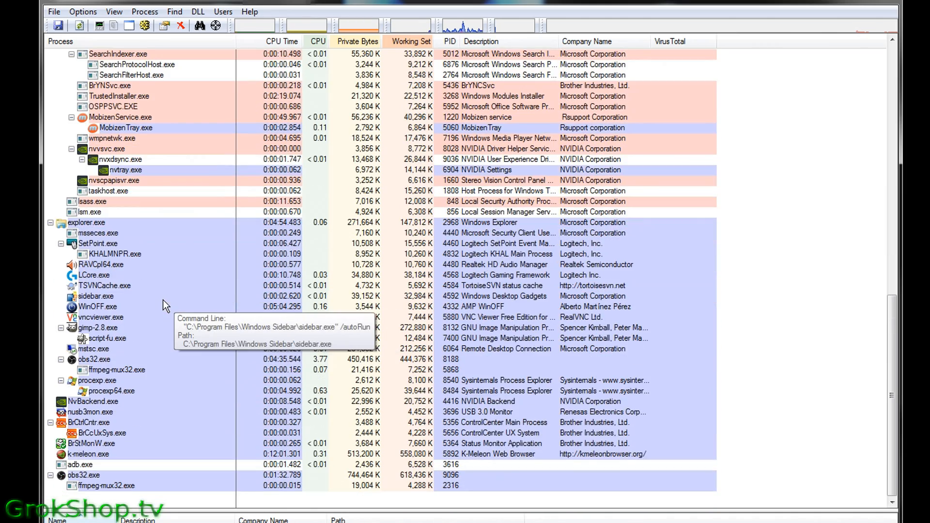
mouse_move(147, 488)
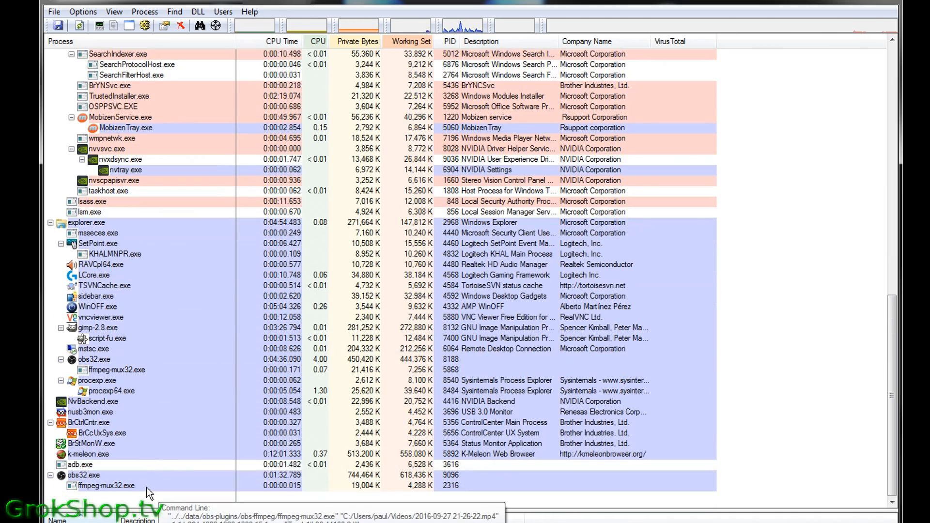
scroll(152, 377, up, 3)
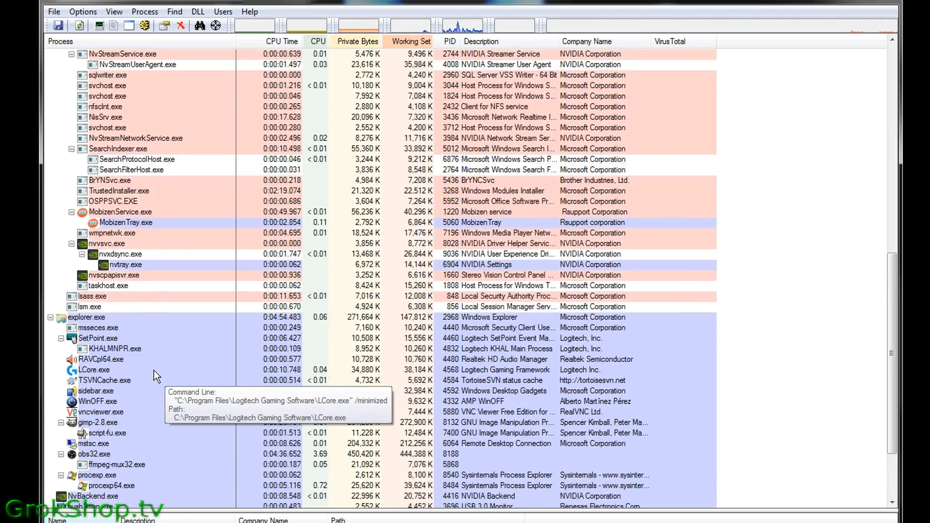
scroll(153, 370, up, 1)
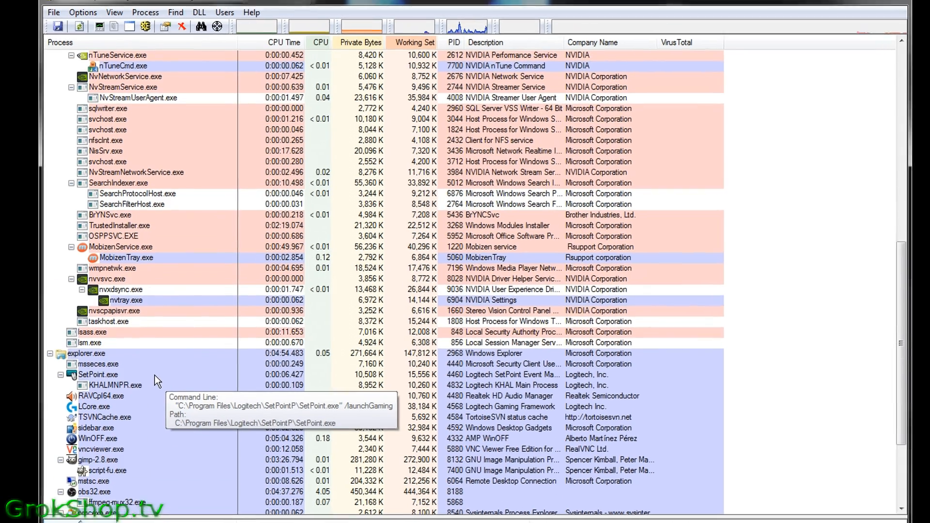
scroll(153, 370, up, 6)
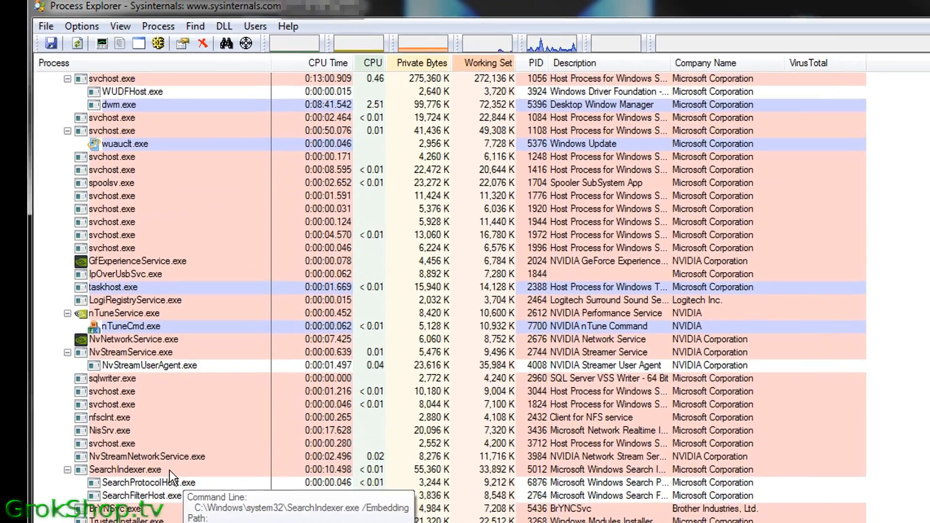
scroll(169, 470, up, 10)
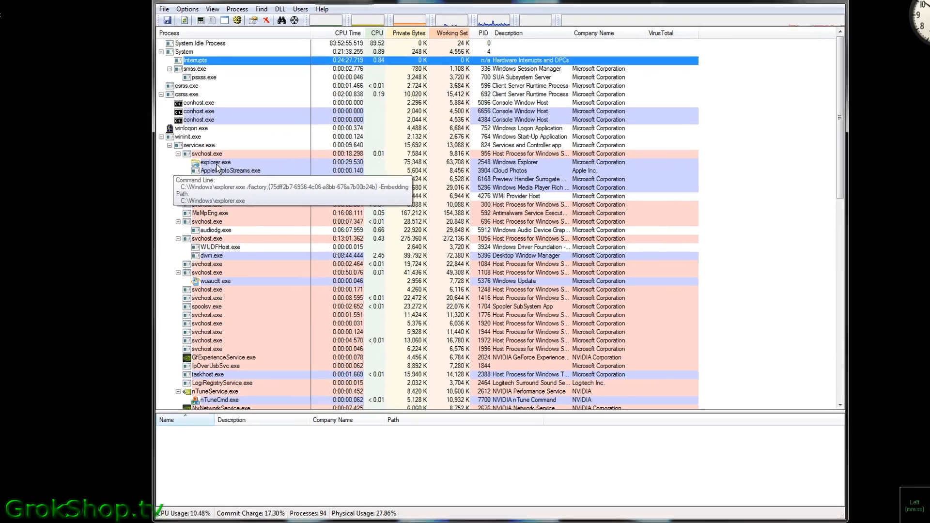
Step: Open the properties of the explorer.exe process under svchost.exe, verify its image signature and close the properties
right_click(226, 169)
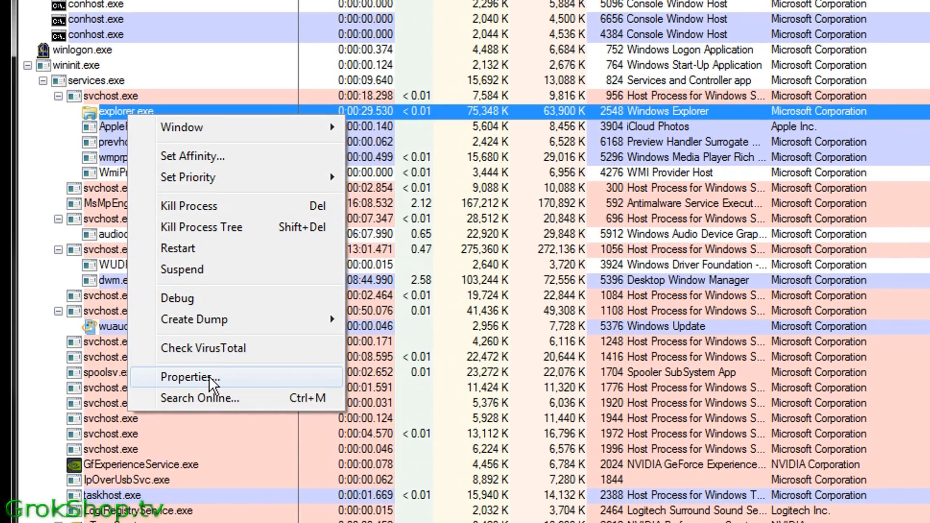
click(209, 375)
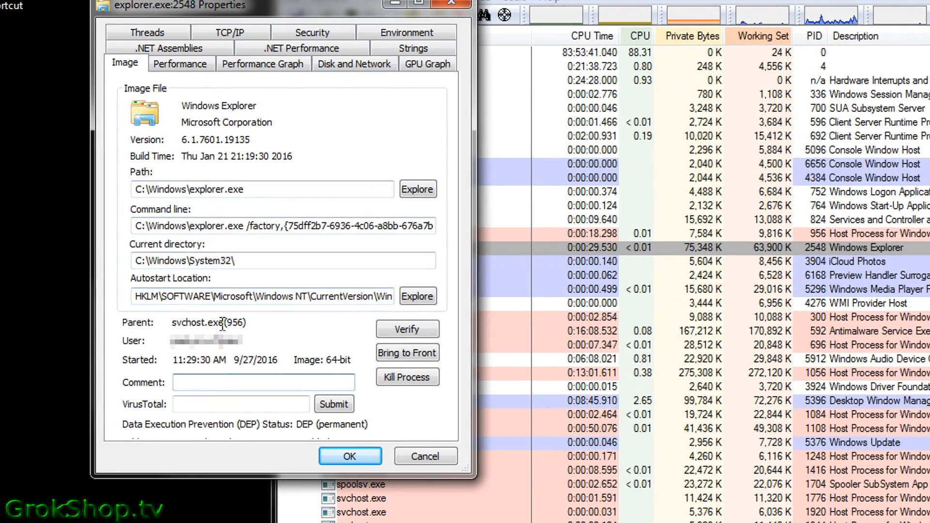
click(423, 335)
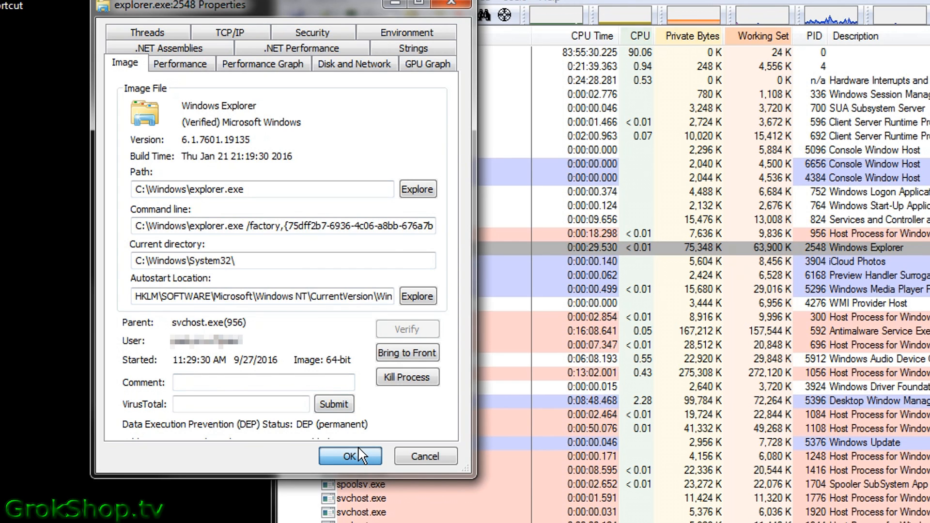
click(359, 455)
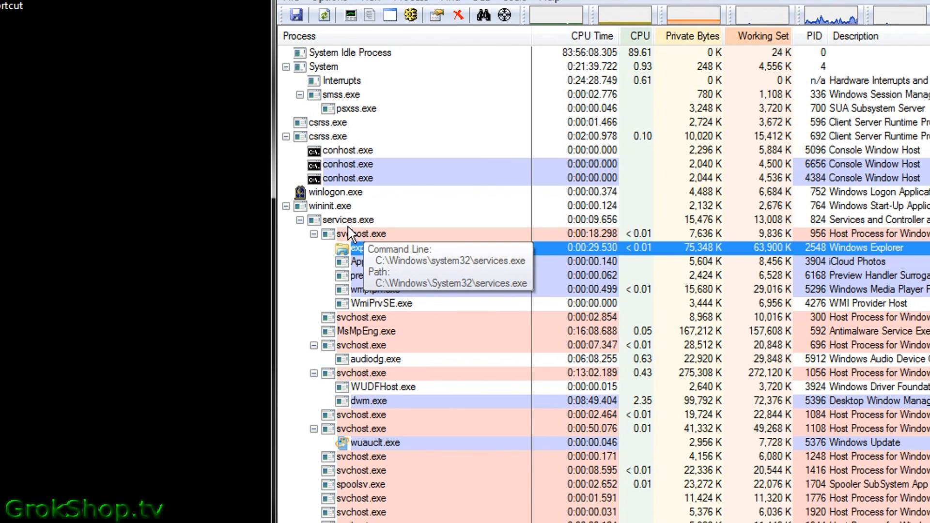
Step: Check the second conhost.exe process under csrss.exe with VirusTotal
right_click(353, 167)
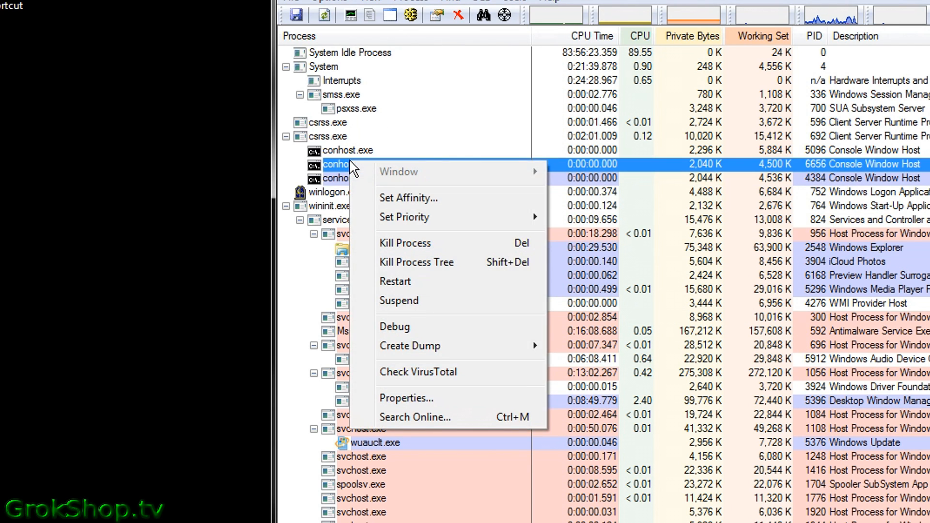
click(441, 373)
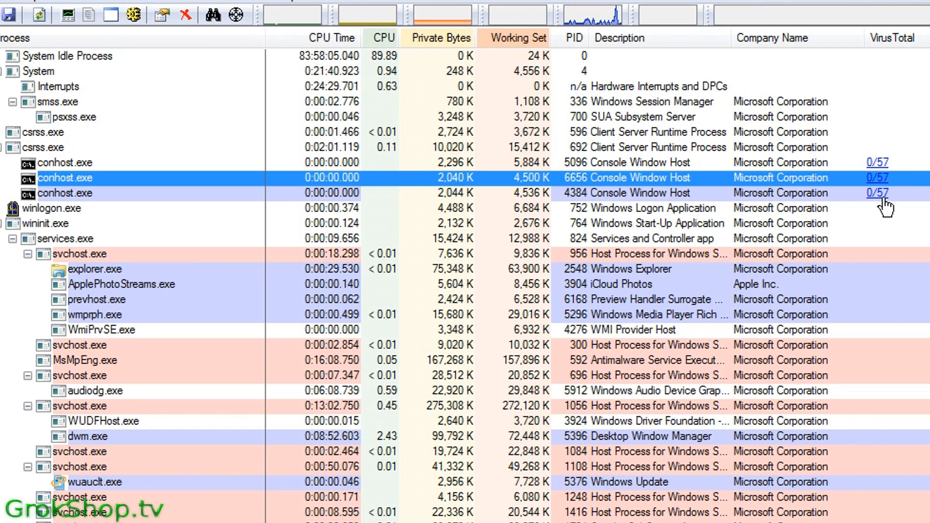
Step: Check the explorer.exe process under svchost.exe with VirusTotal, and view its full scan report in an enlarged browser window before closing it
right_click(111, 269)
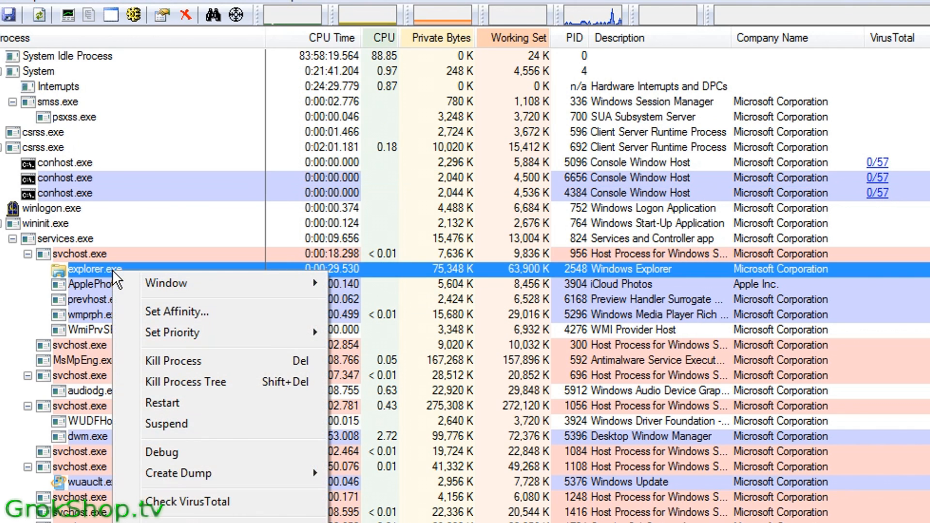
click(231, 494)
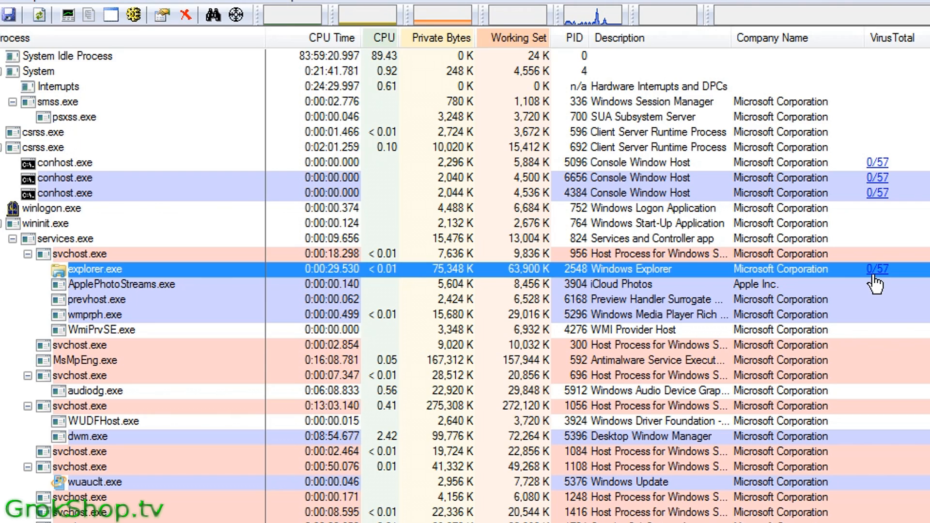
click(873, 268)
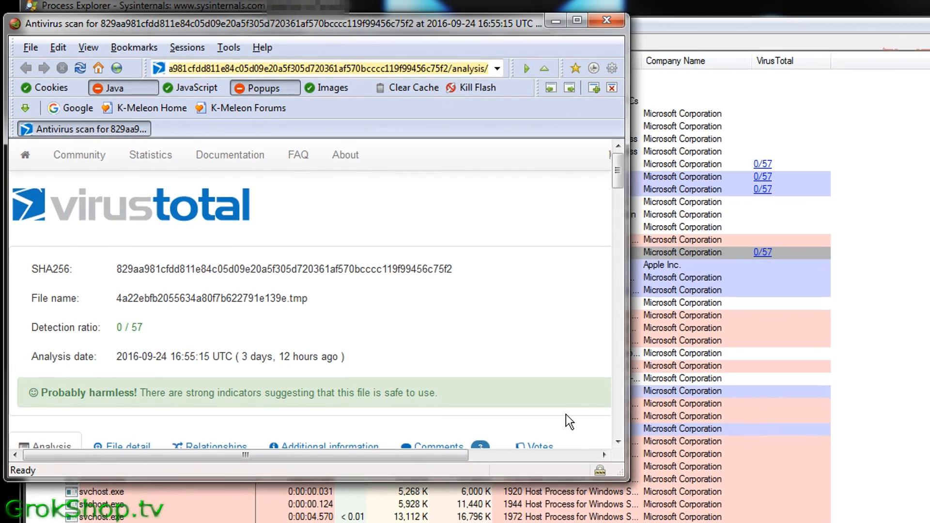
drag(611, 471, 832, 521)
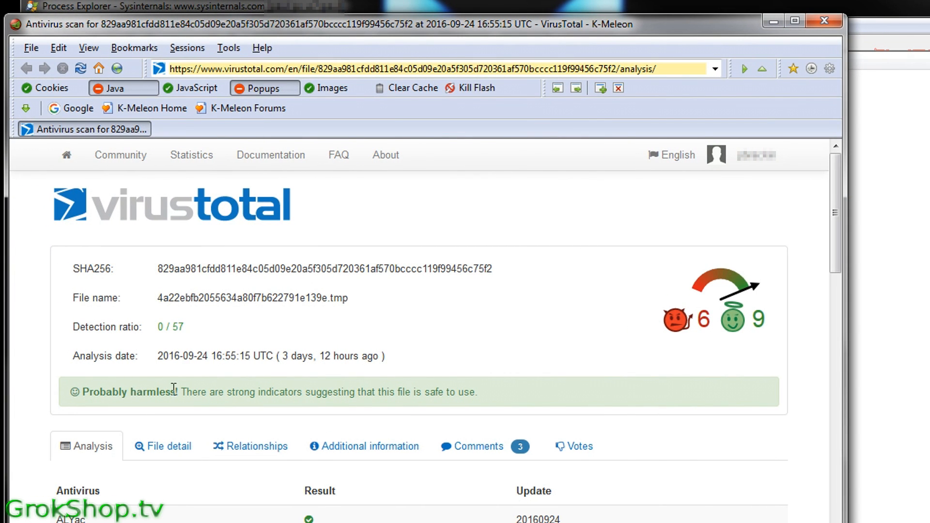
click(824, 21)
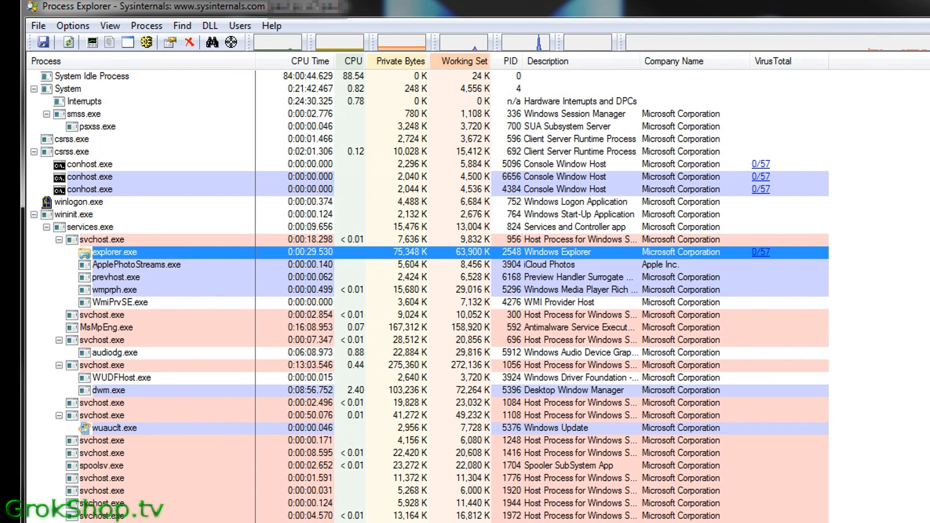
Step: Close Process Explorer and launch the System Configuration utility with msconfig
click(926, 5)
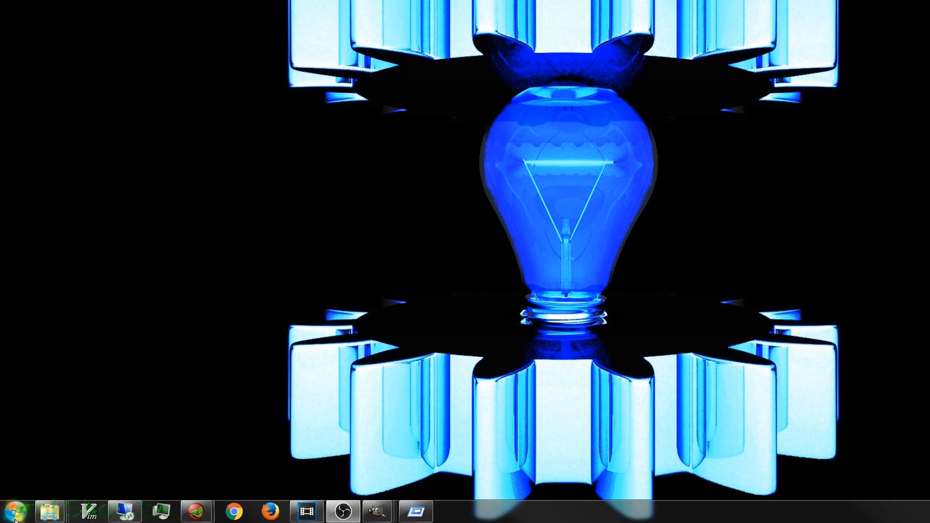
click(14, 521)
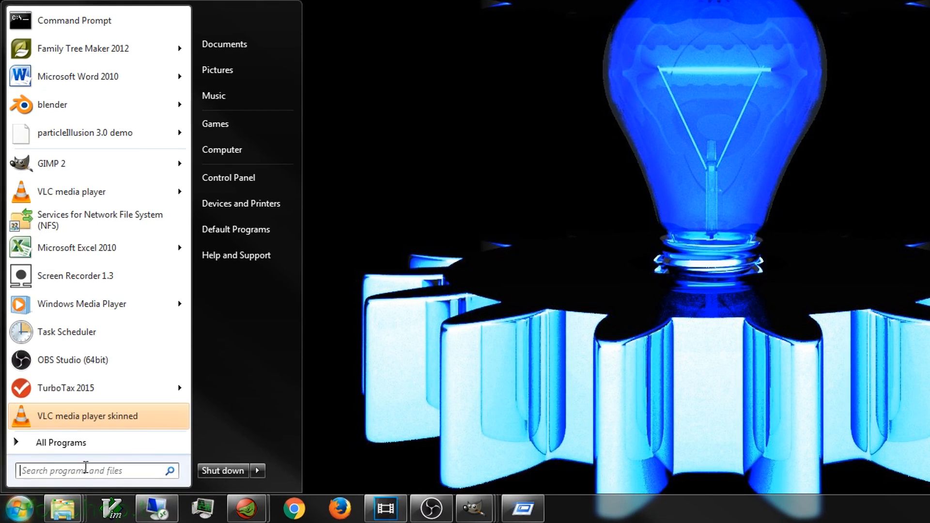
click(83, 469)
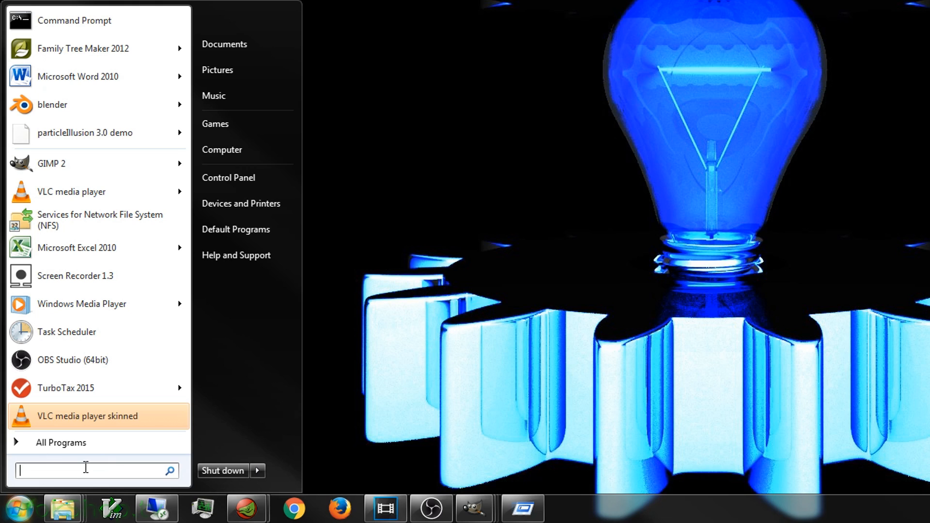
text(msco)
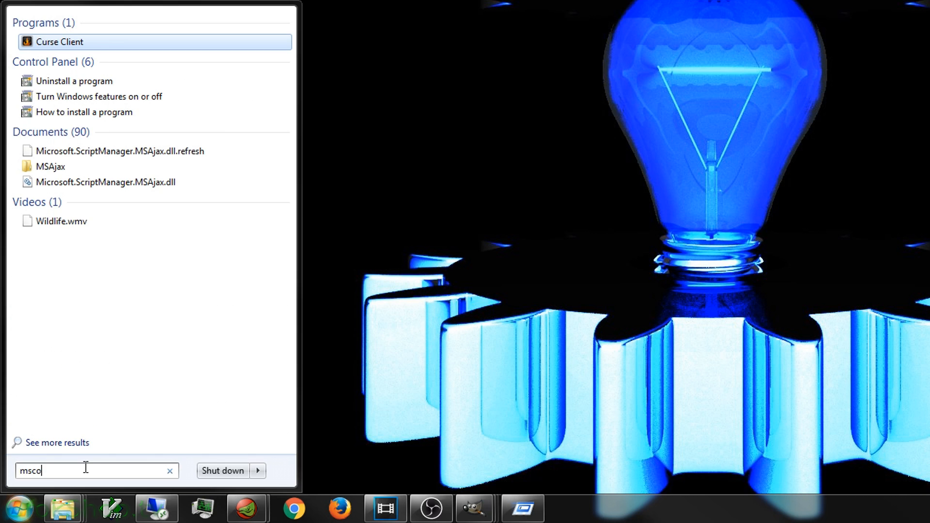
text(nfig)
key(Return)
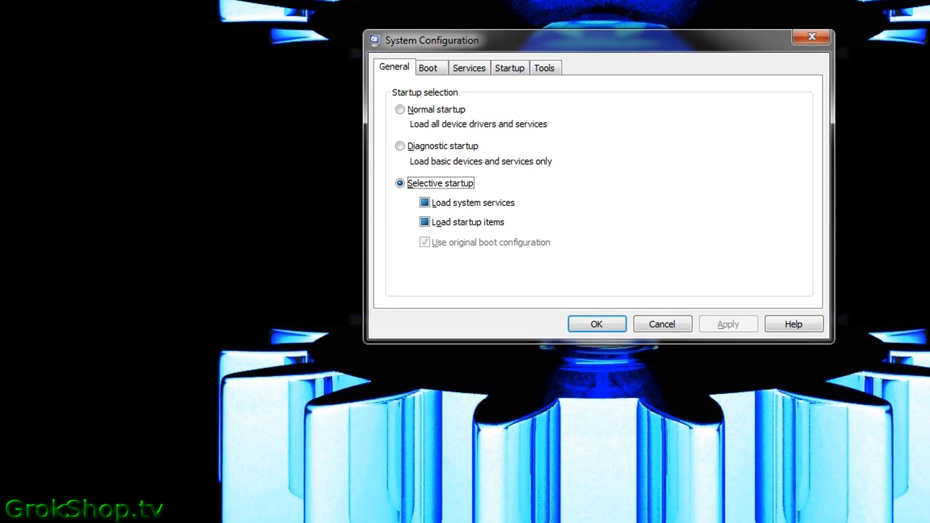
drag(597, 34, 477, 69)
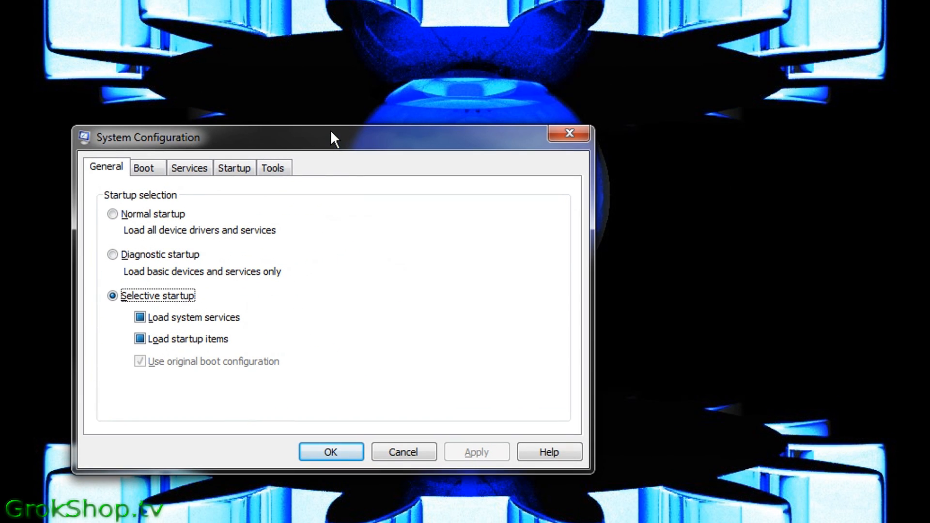
Step: Look over the Services and Startup lists in System Configuration, ending on the startup items
click(200, 180)
click(223, 170)
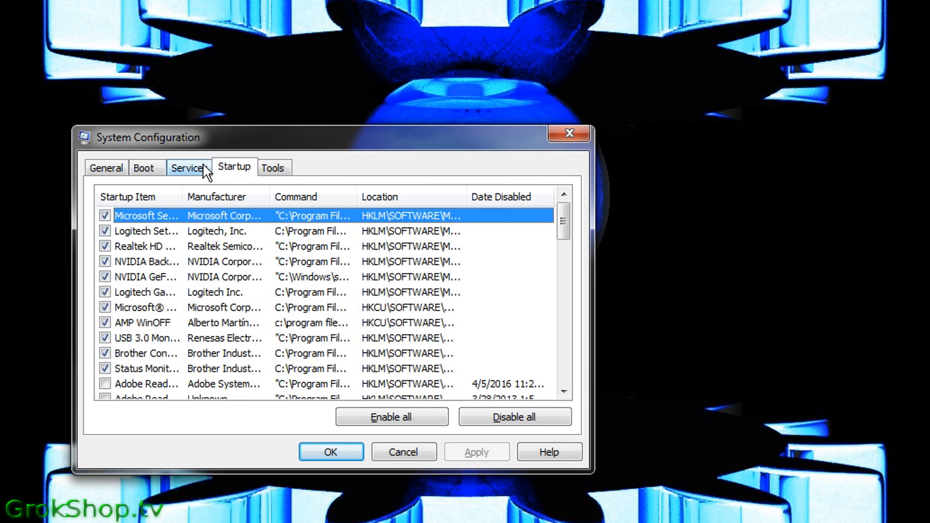
click(202, 170)
click(231, 170)
click(200, 170)
click(224, 169)
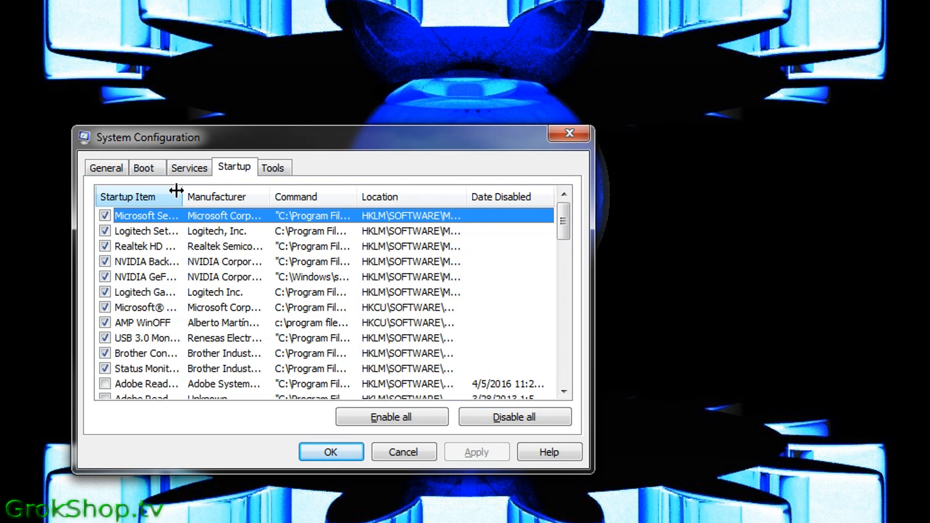
Step: Widen the Startup Item column, disable the NVIDIA GeForce Experience startup item, and apply the change, exiting without a restart
drag(183, 194, 279, 231)
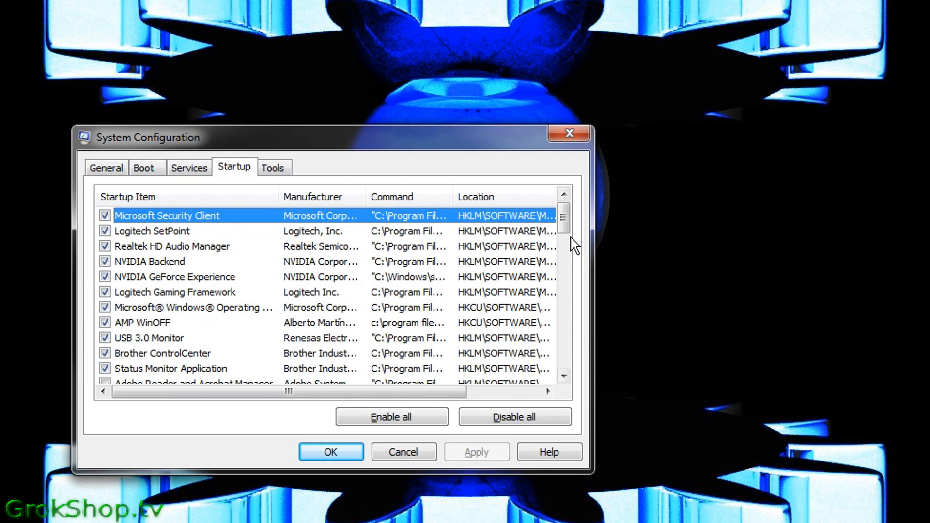
click(159, 276)
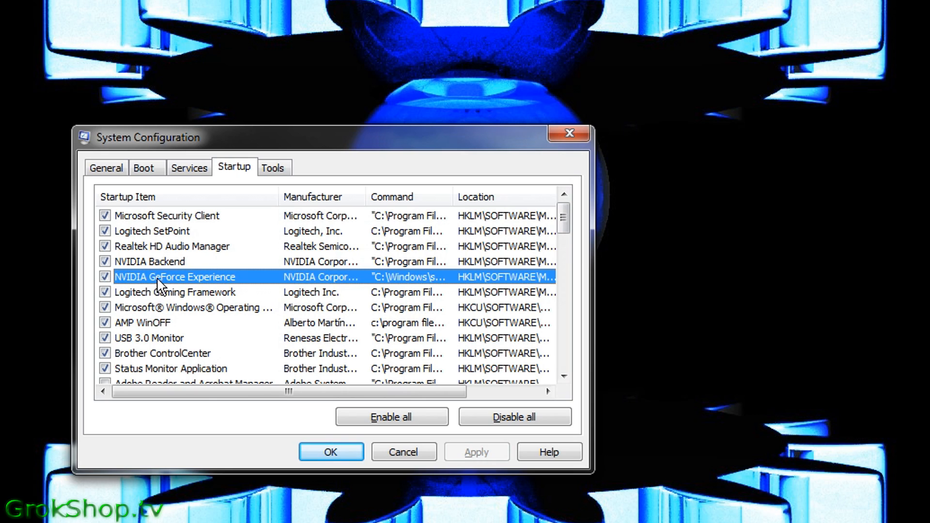
click(105, 277)
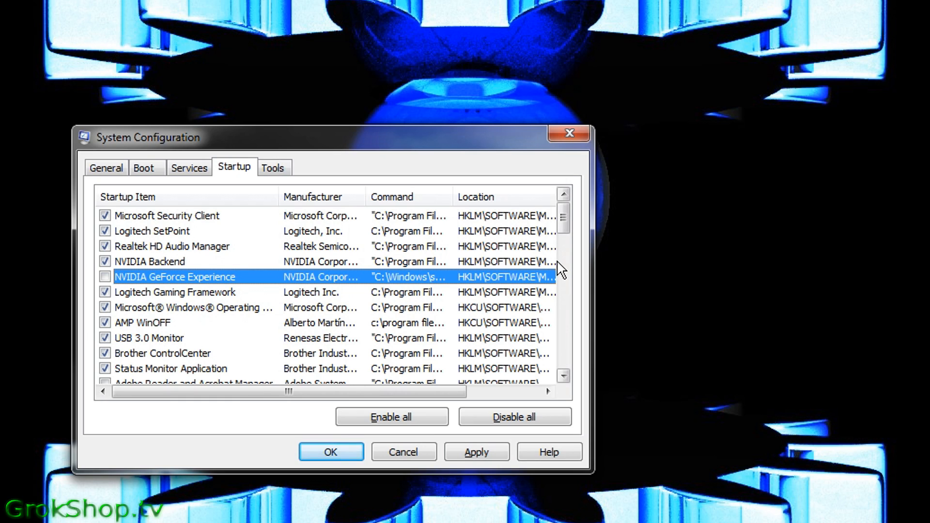
click(493, 451)
click(326, 451)
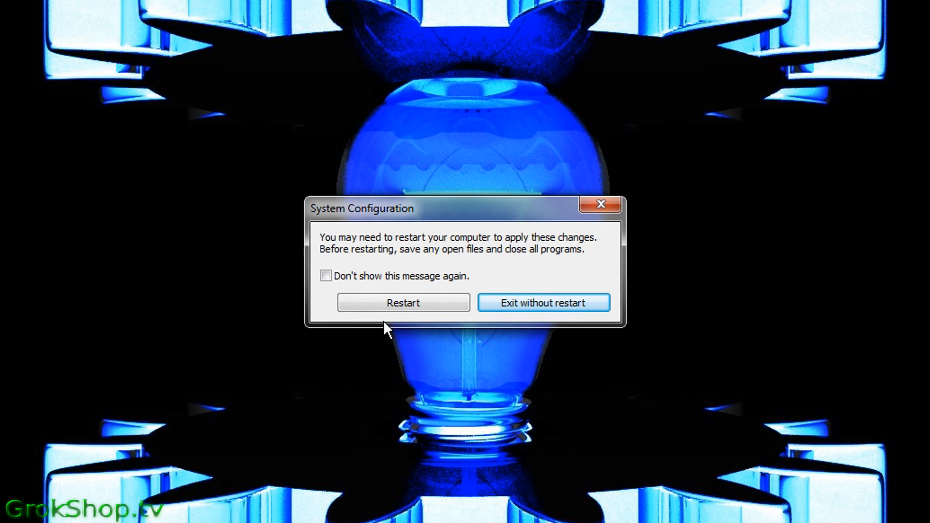
click(504, 303)
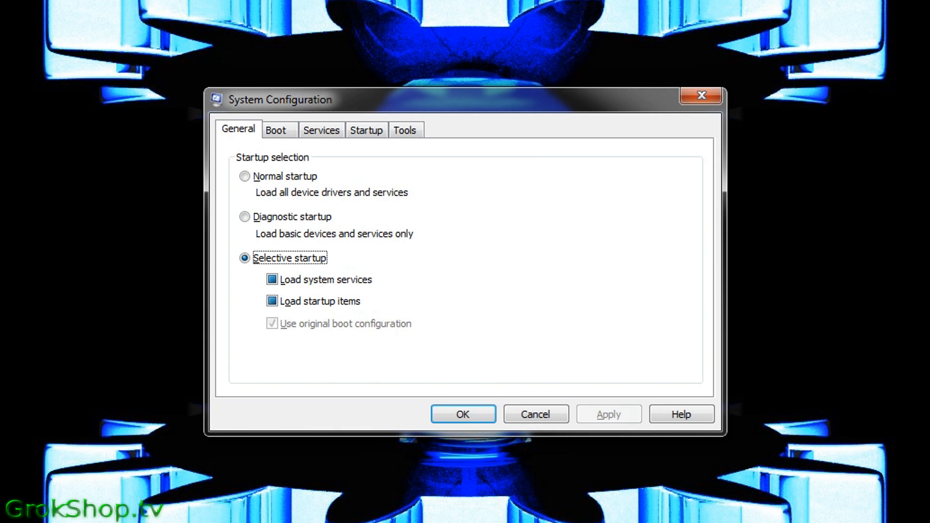
Step: Widen the Startup Item, Manufacturer and Command columns of the startup list to review the entries
click(366, 136)
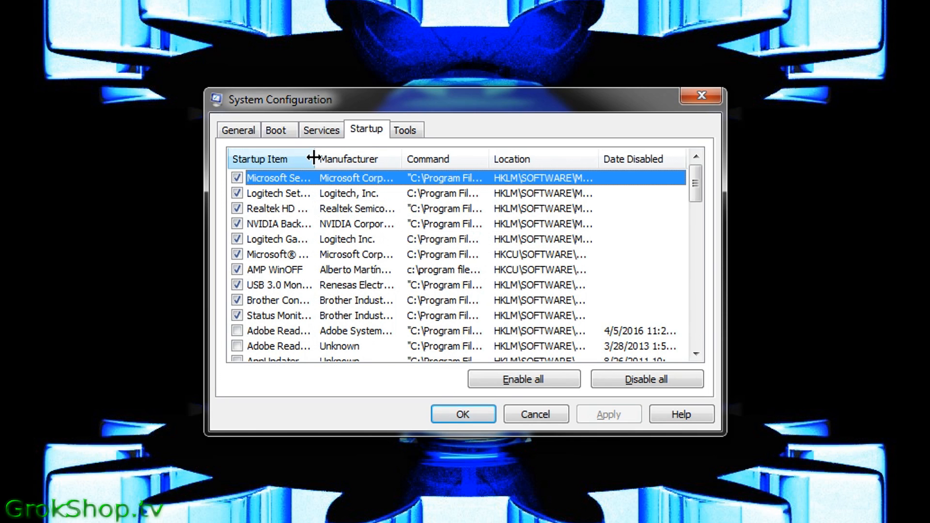
drag(313, 156, 364, 156)
drag(451, 164, 522, 171)
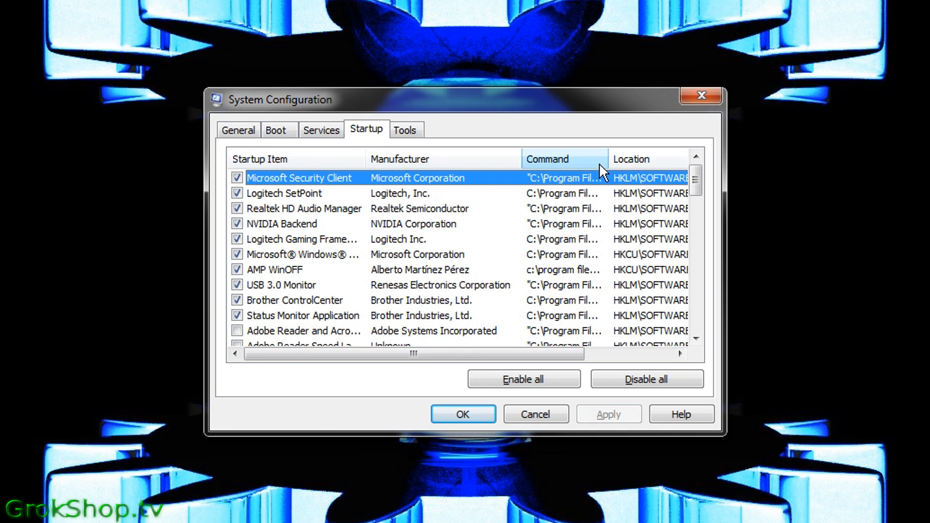
drag(608, 158, 634, 173)
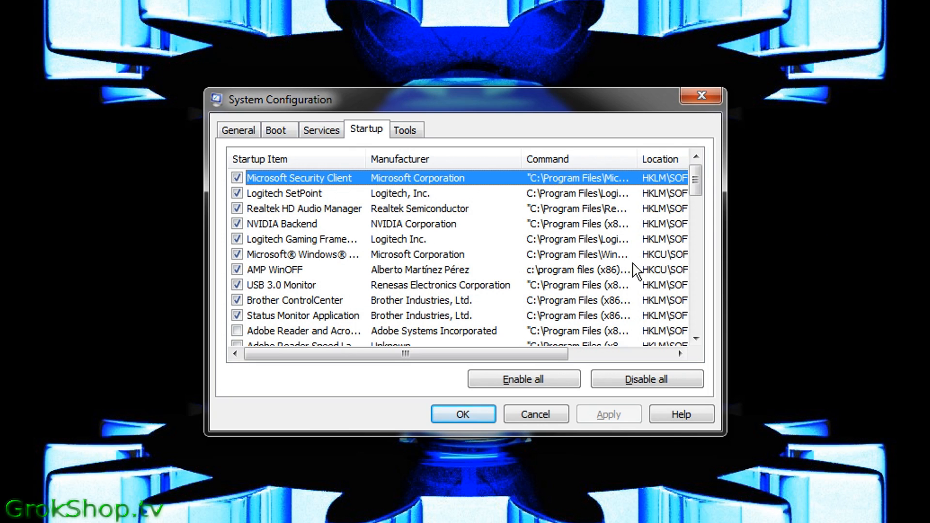
drag(699, 183, 723, 170)
Step: Hide all Microsoft services in the services list and widen the Service column to read the full names
click(330, 133)
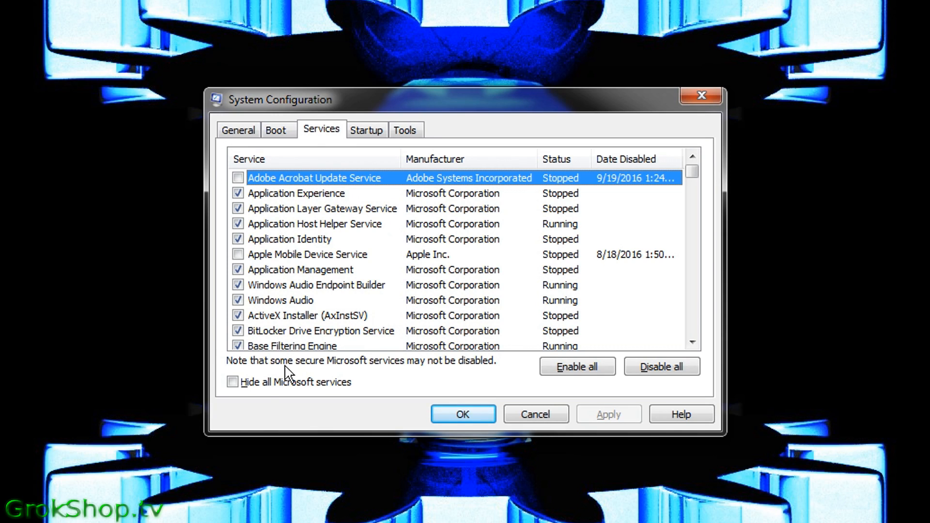
click(236, 383)
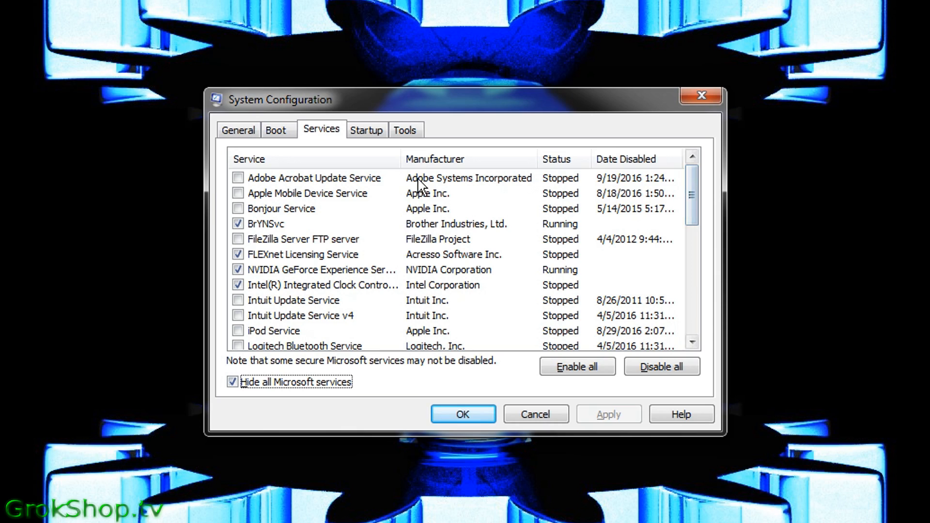
drag(401, 156, 431, 157)
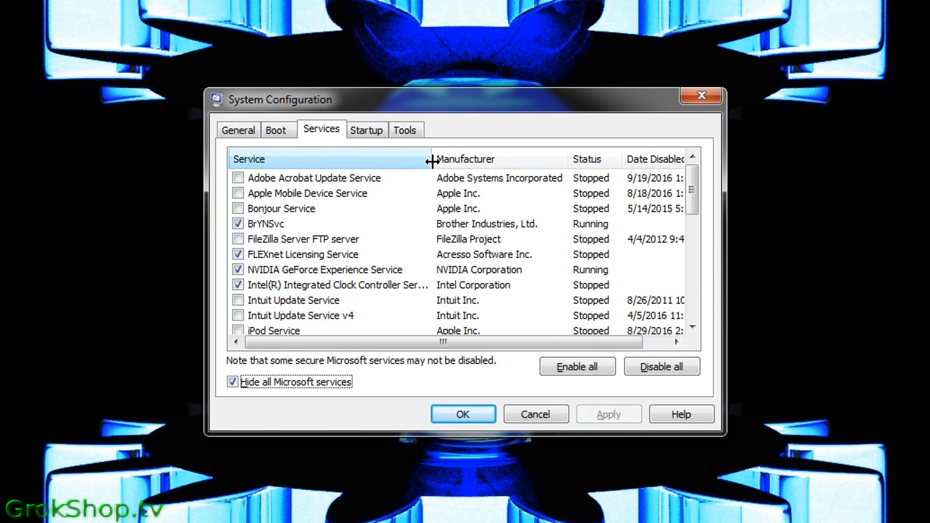
click(358, 255)
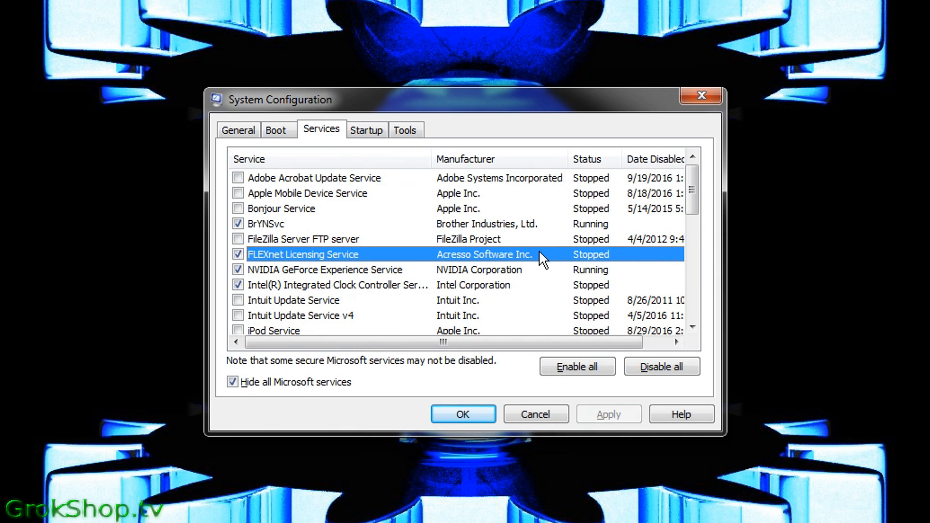
Step: Disable the NVIDIA GeForce Experience Service, the Logitech Gaming Registry Service and the Mobizen plugin service
drag(691, 184, 691, 202)
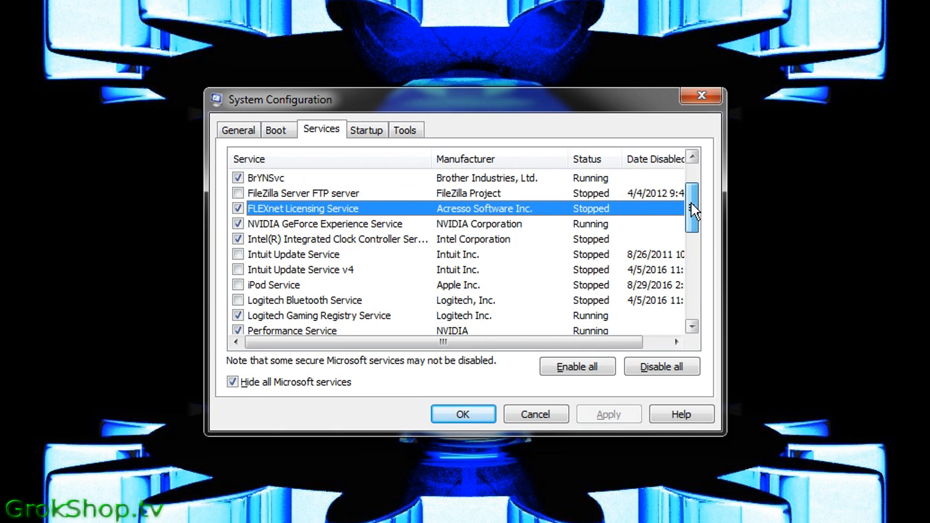
click(237, 239)
click(237, 224)
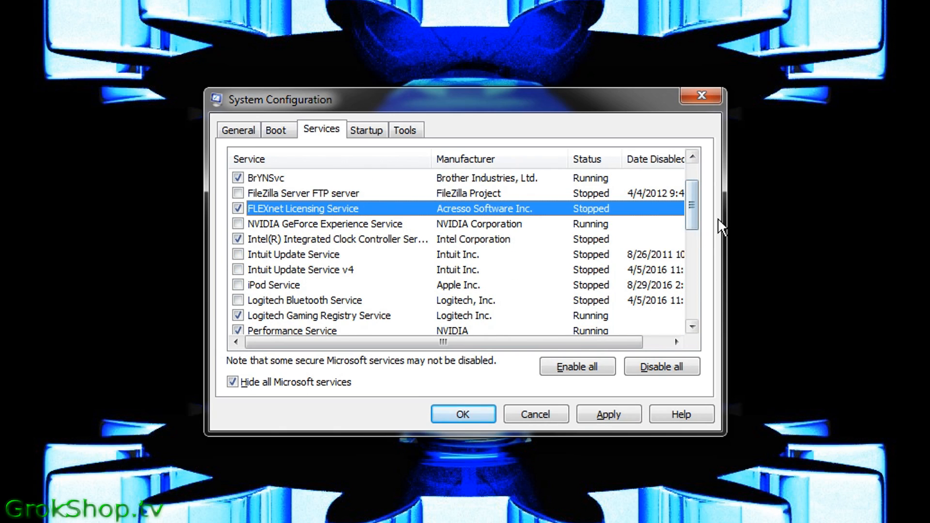
drag(692, 219, 700, 259)
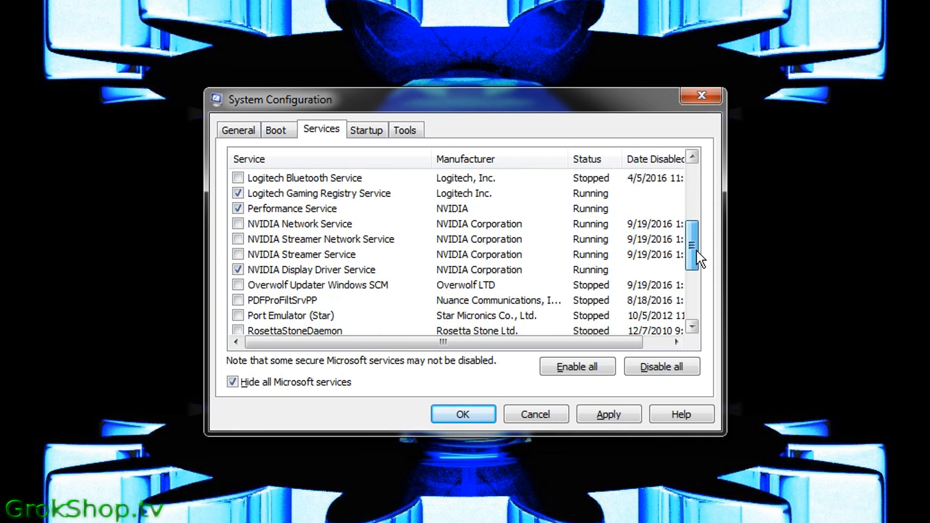
drag(699, 252, 701, 256)
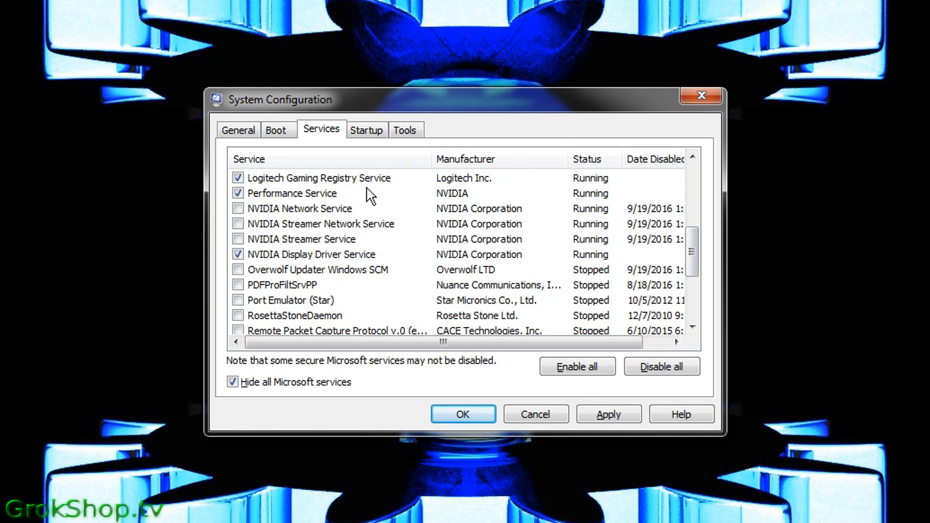
click(237, 178)
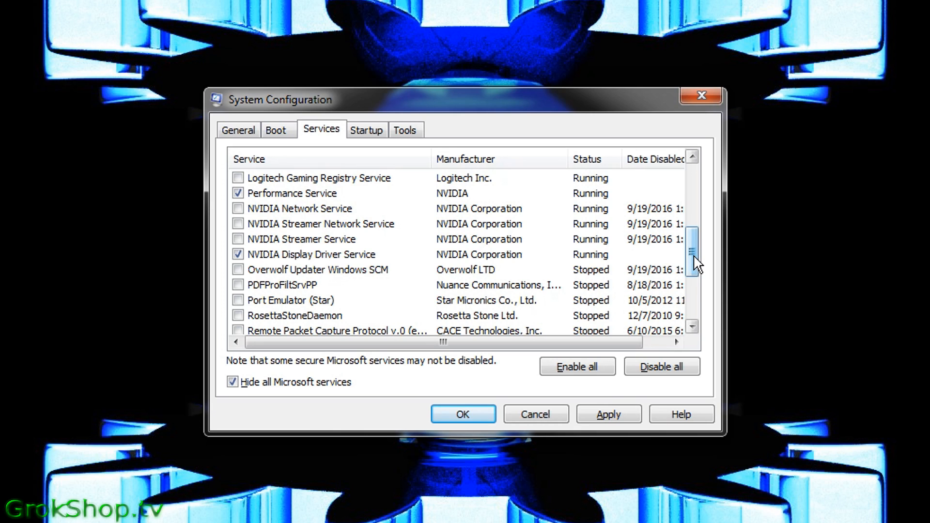
drag(694, 257, 692, 298)
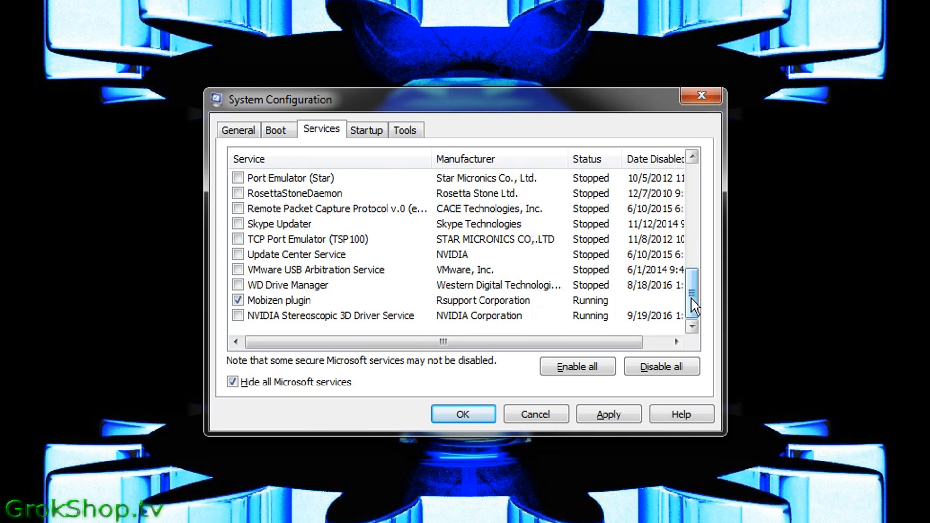
click(266, 298)
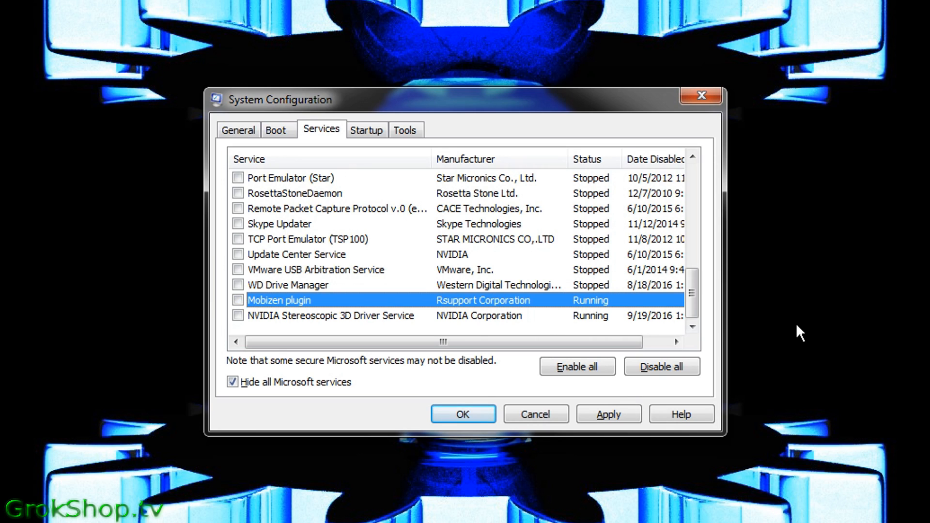
Step: Apply the service changes and close the System Configuration settings window
drag(692, 284, 725, 285)
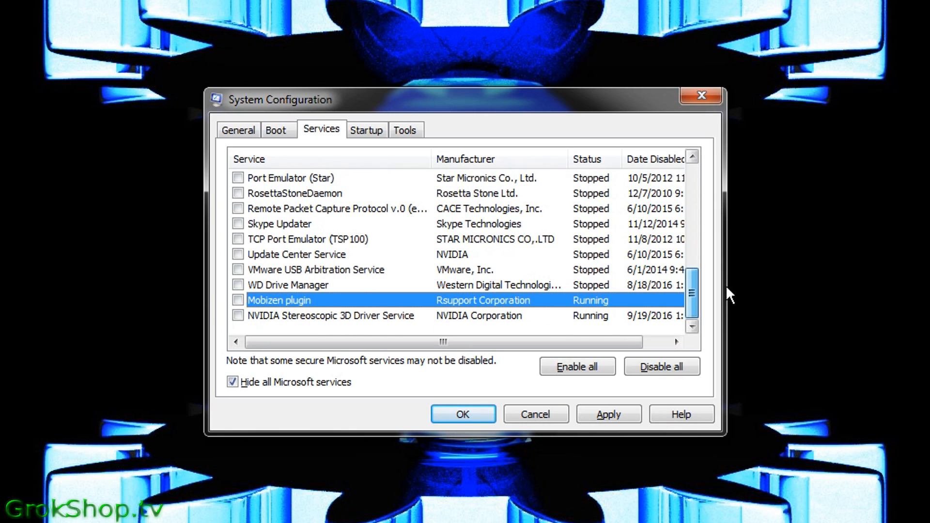
click(628, 418)
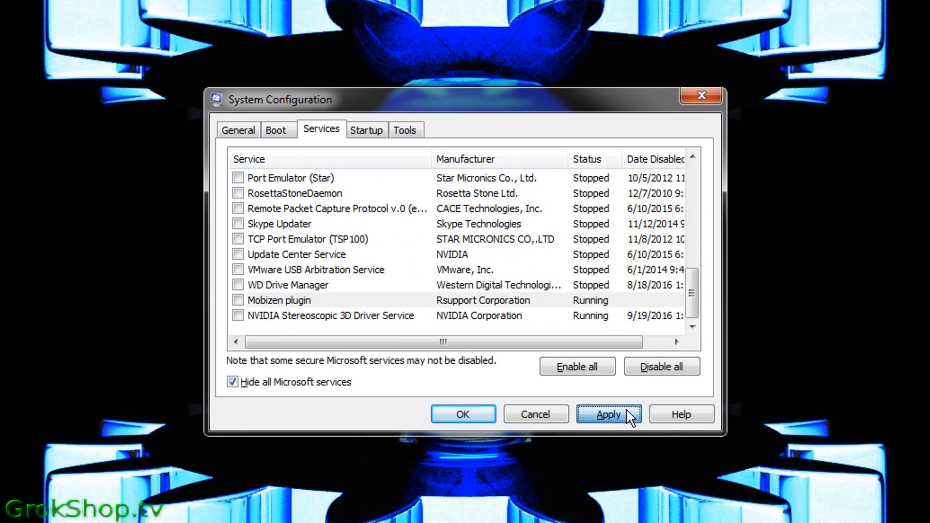
click(468, 414)
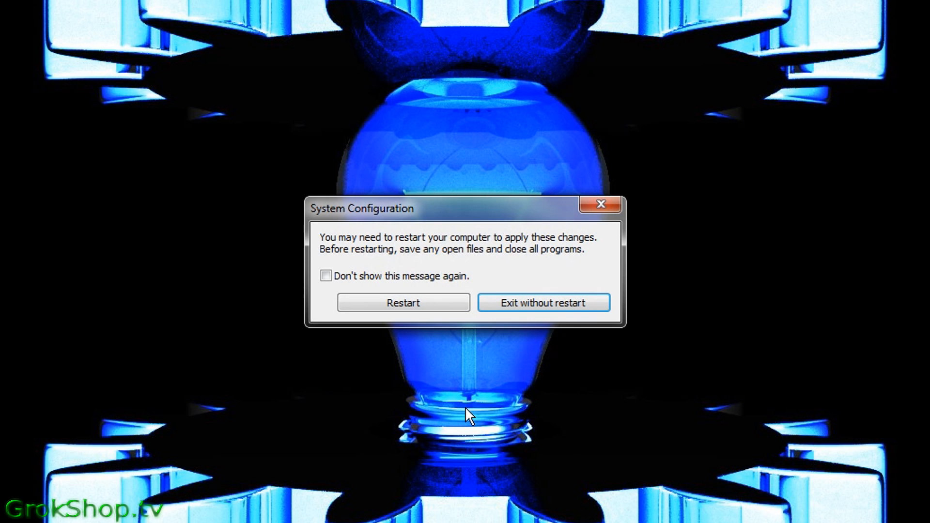
Step: Exit System Configuration without restarting the computer, and open Task Scheduler
click(532, 305)
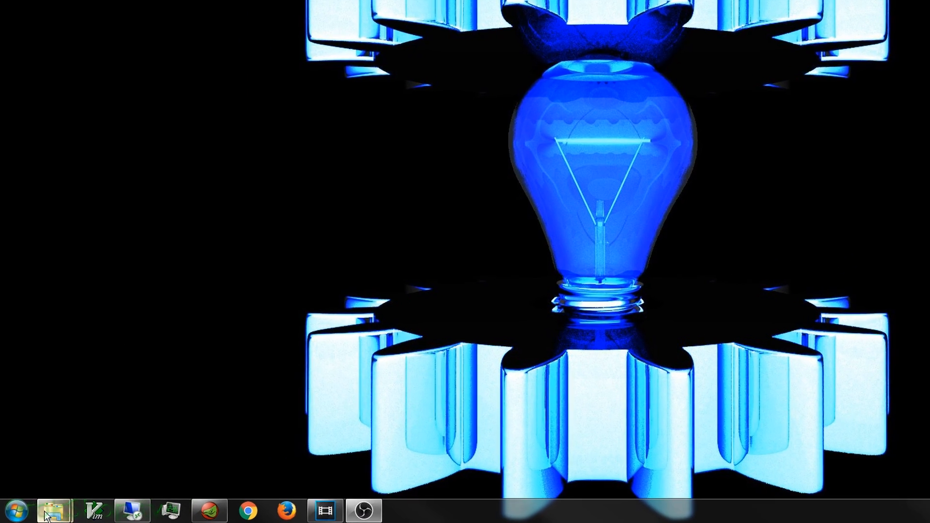
click(14, 513)
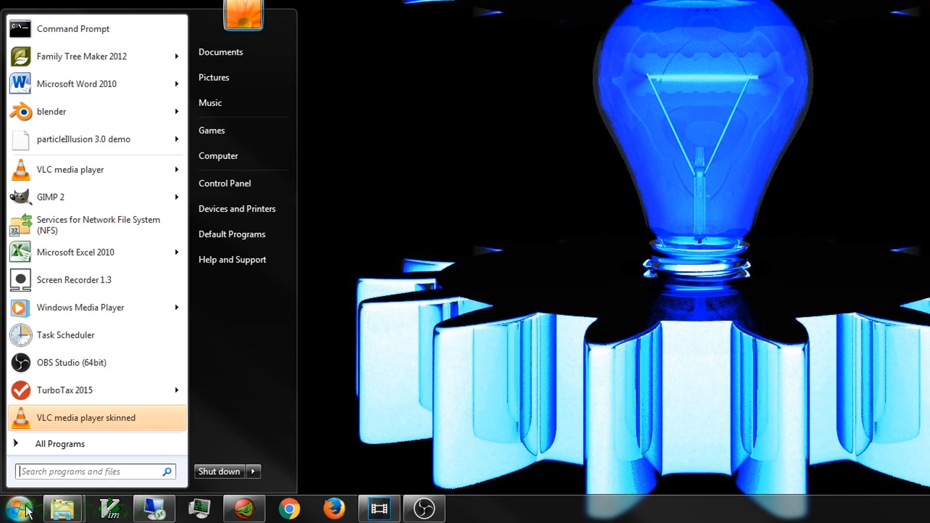
text(task)
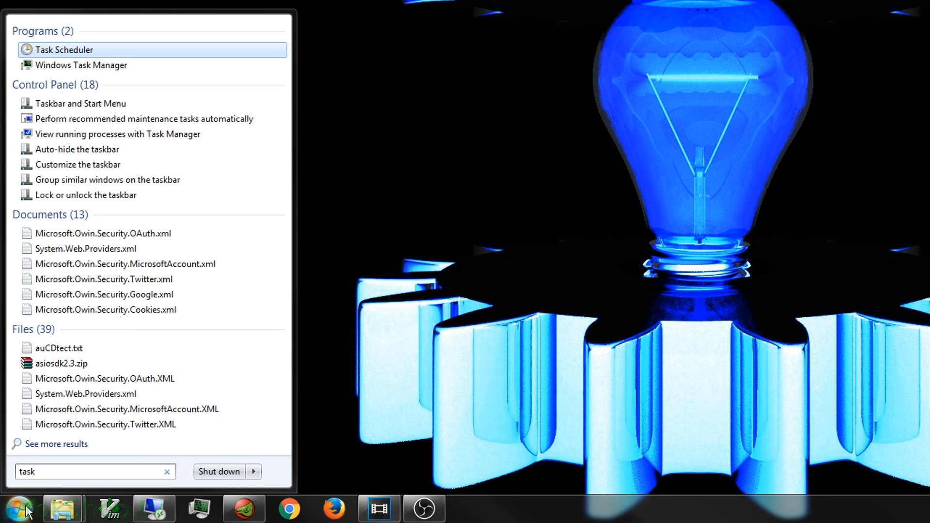
click(86, 52)
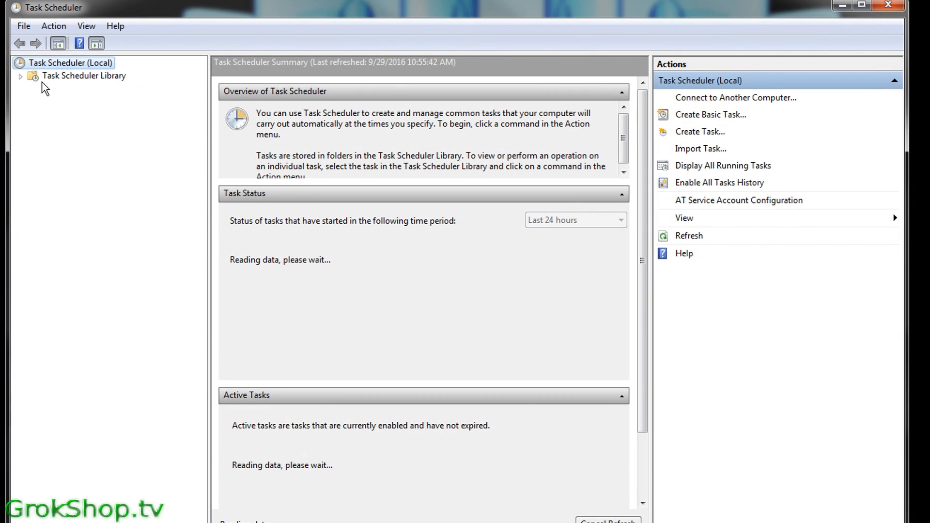
Step: Open the Task Scheduler Library, widen the Name column and examine the details of the Google, Overwolf, Adobe and SidebarExecute tasks
click(50, 83)
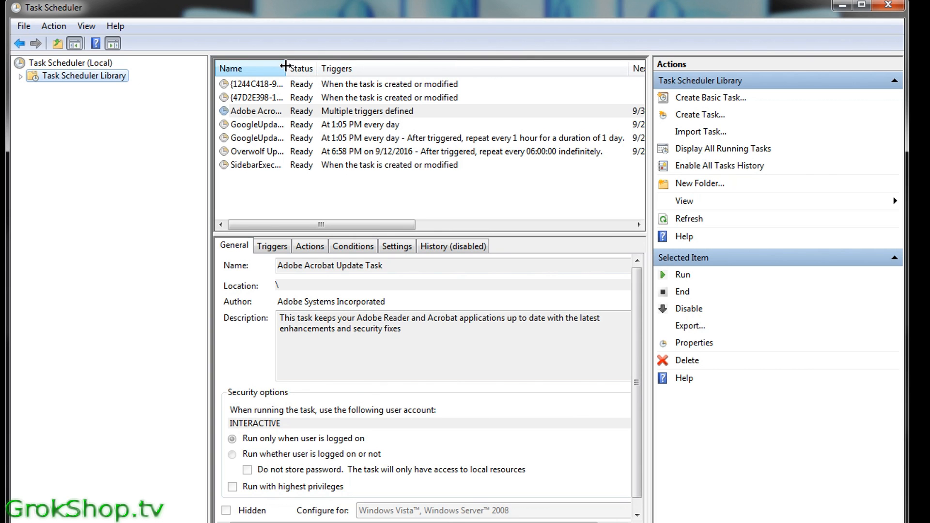
drag(285, 68, 442, 92)
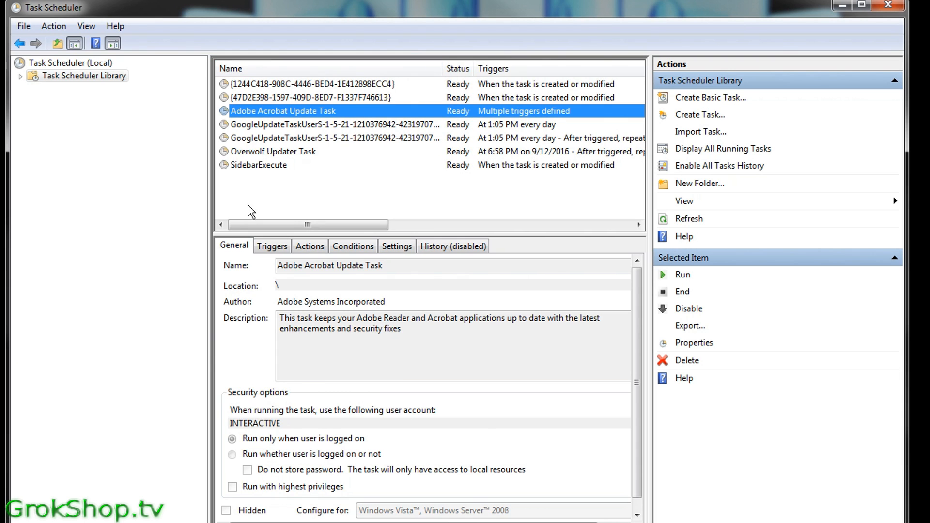
click(258, 139)
click(260, 127)
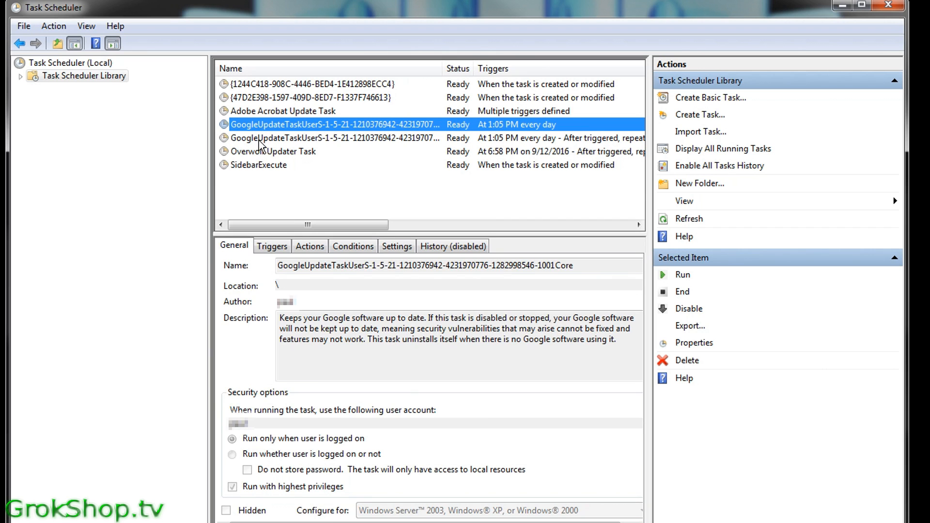
click(260, 153)
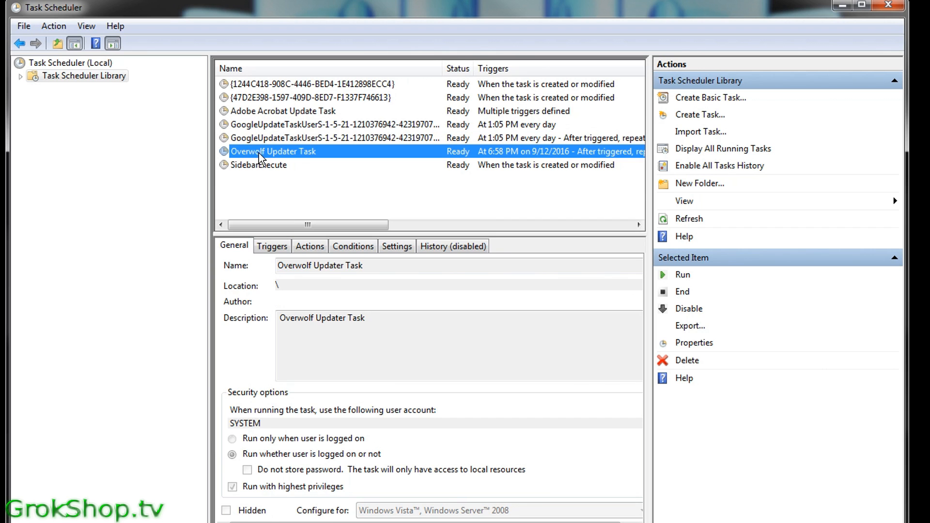
click(280, 115)
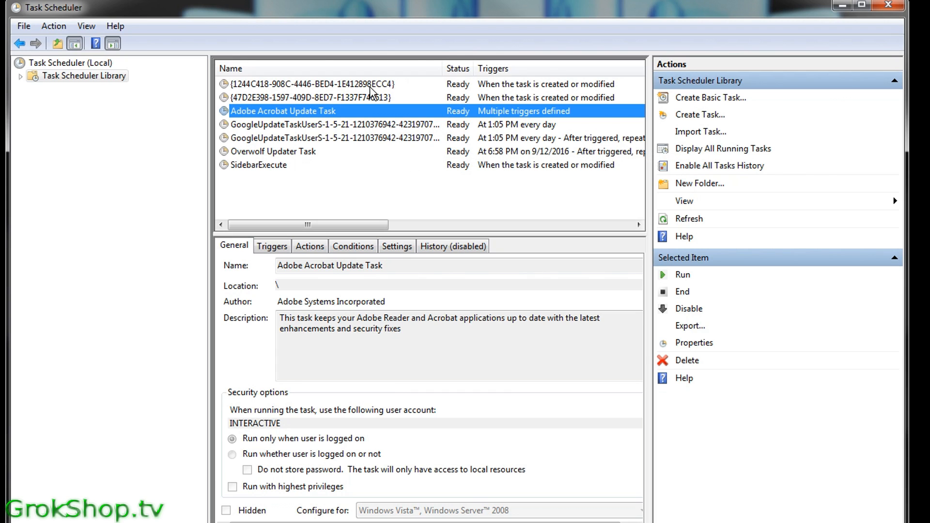
click(259, 167)
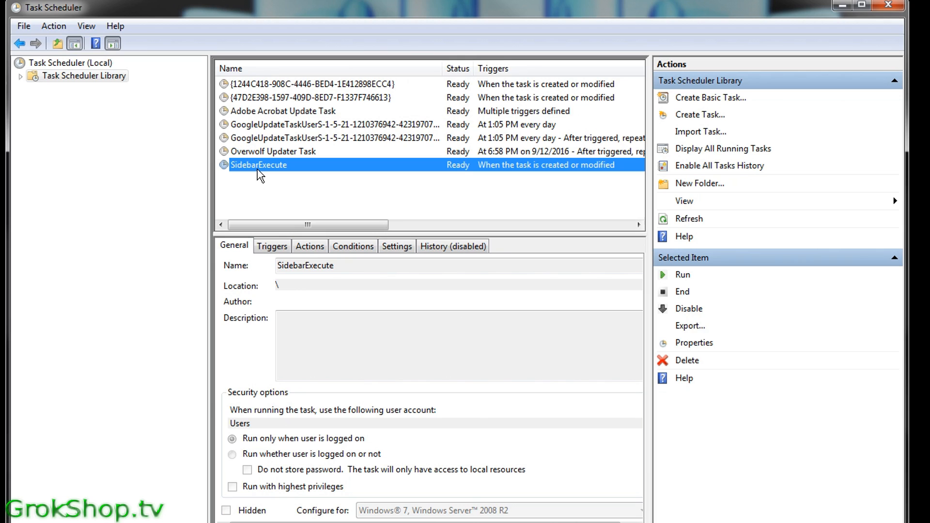
Step: Disable the Adobe Acrobat Update Task in the Task Scheduler Library
click(310, 114)
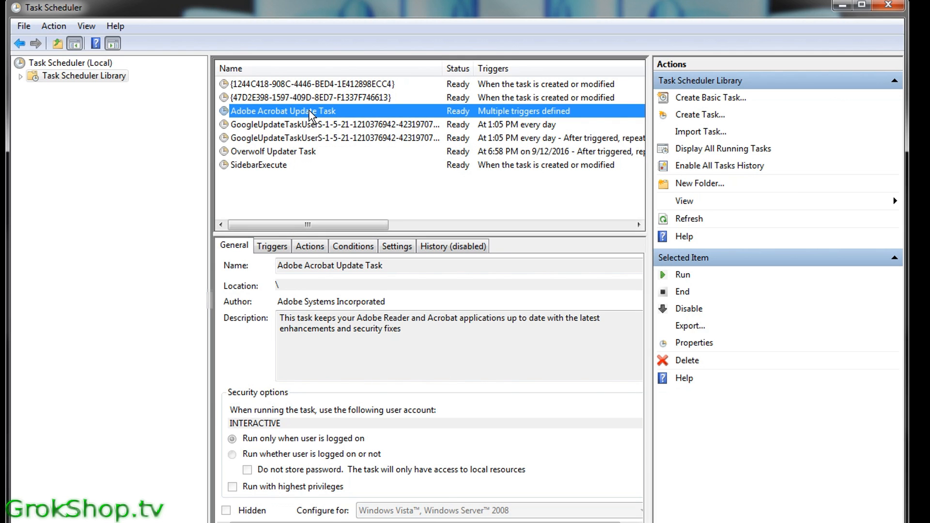
right_click(310, 114)
click(366, 154)
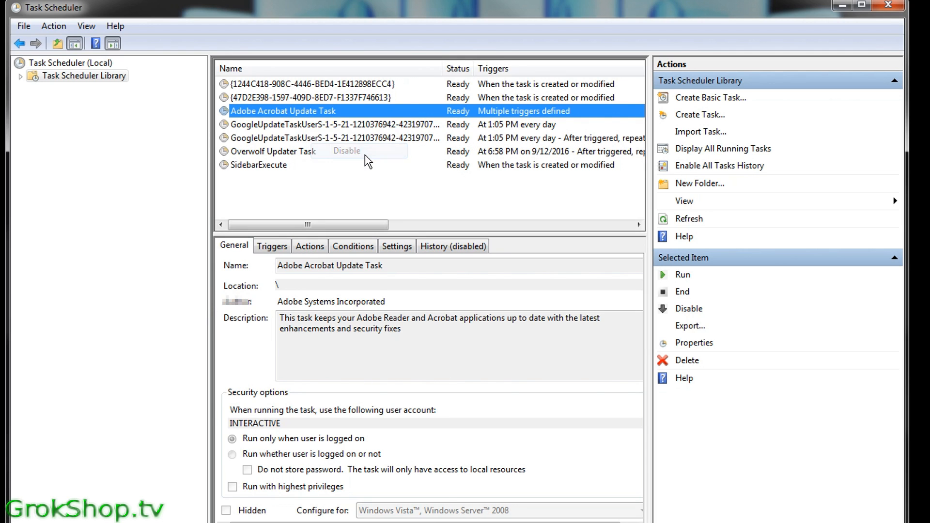
Step: Disable both GoogleUpdateTaskUser scheduled tasks in the Task Scheduler Library
click(334, 126)
right_click(335, 127)
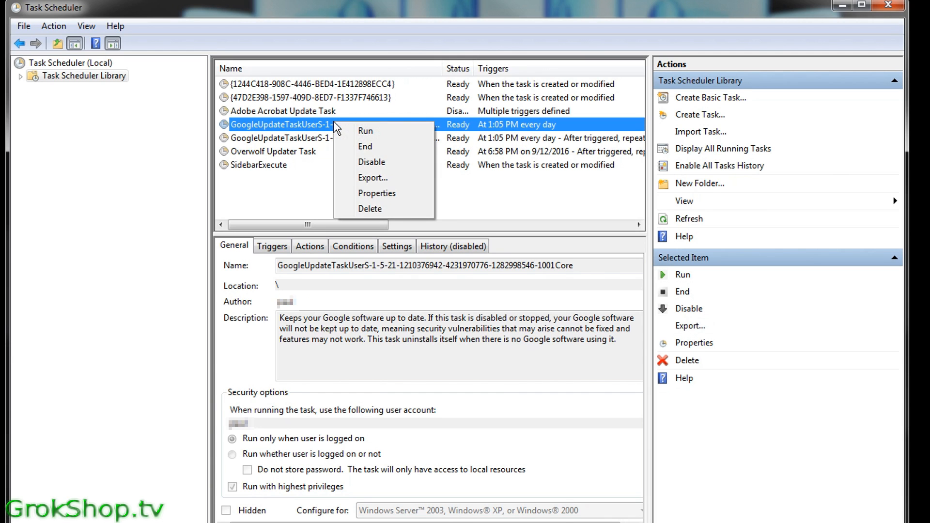
click(371, 162)
click(342, 140)
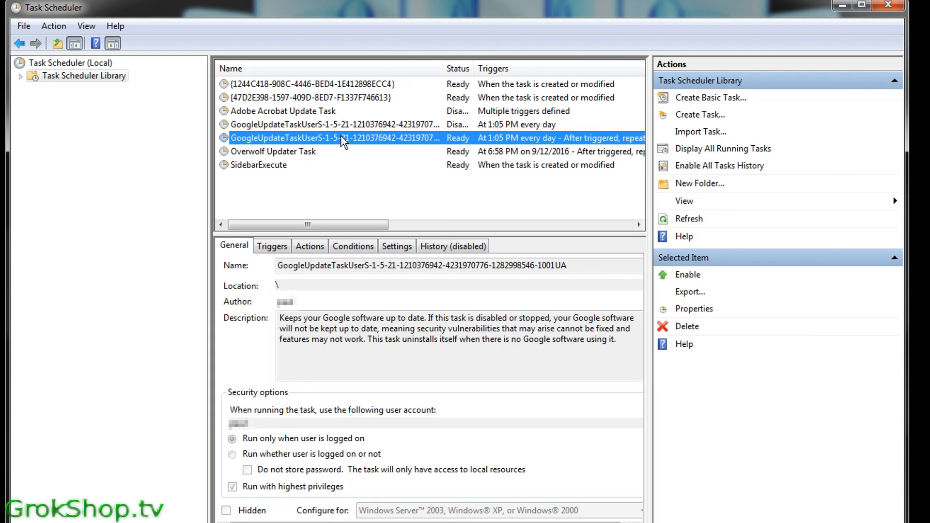
right_click(341, 137)
click(372, 174)
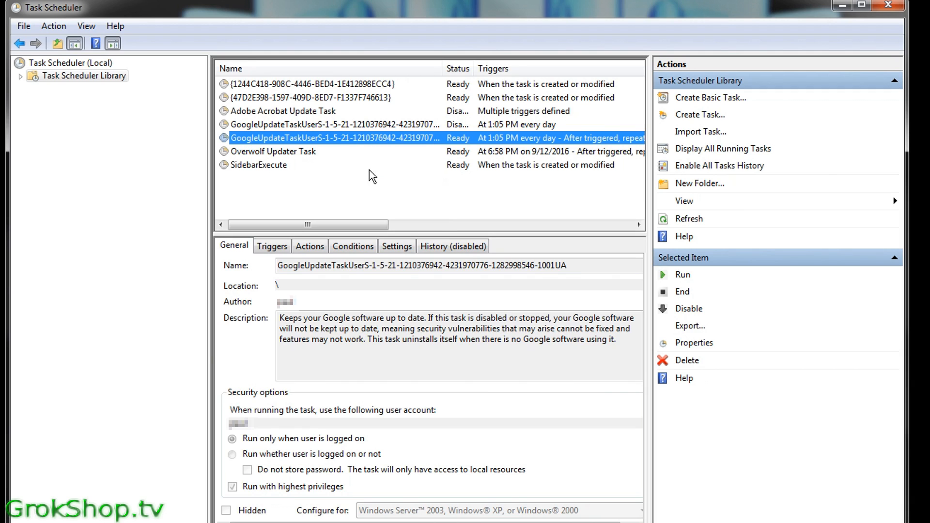
Step: Disable the Overwolf Updater Task and close Task Scheduler
click(336, 152)
right_click(338, 154)
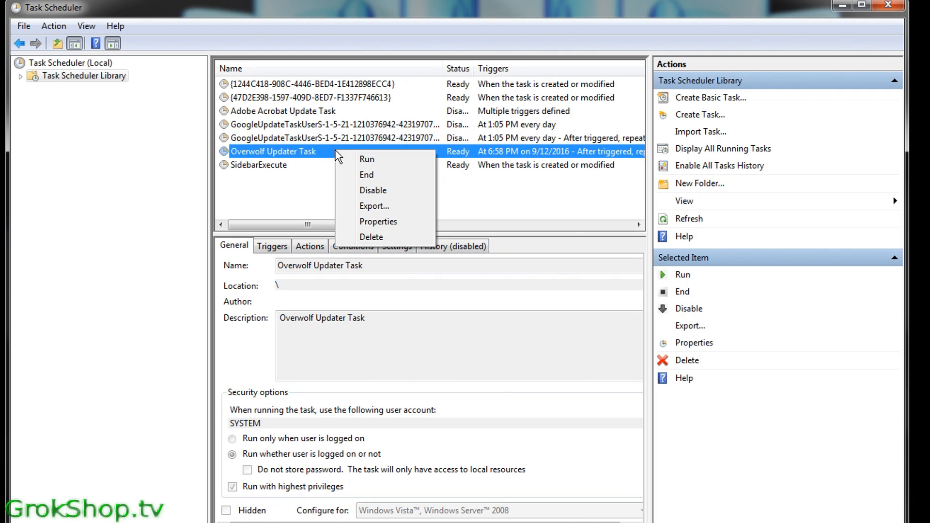
click(374, 190)
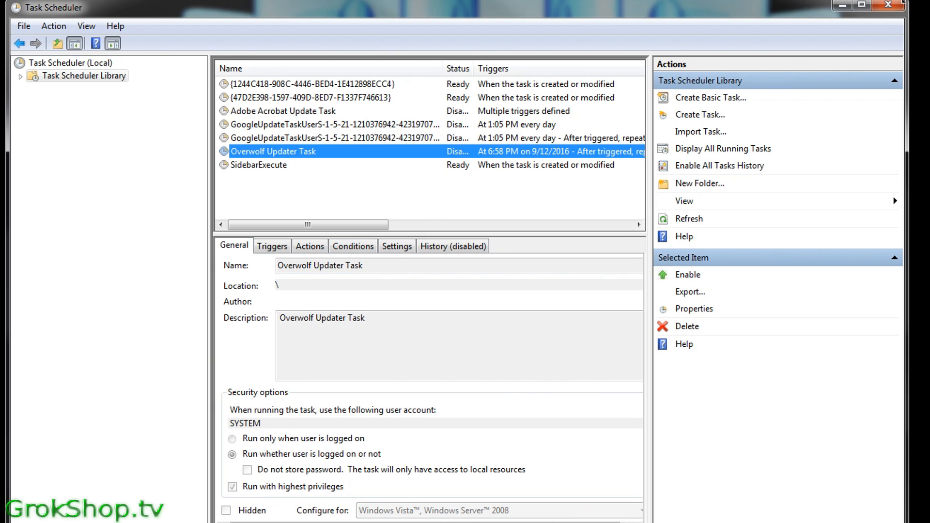
click(895, 7)
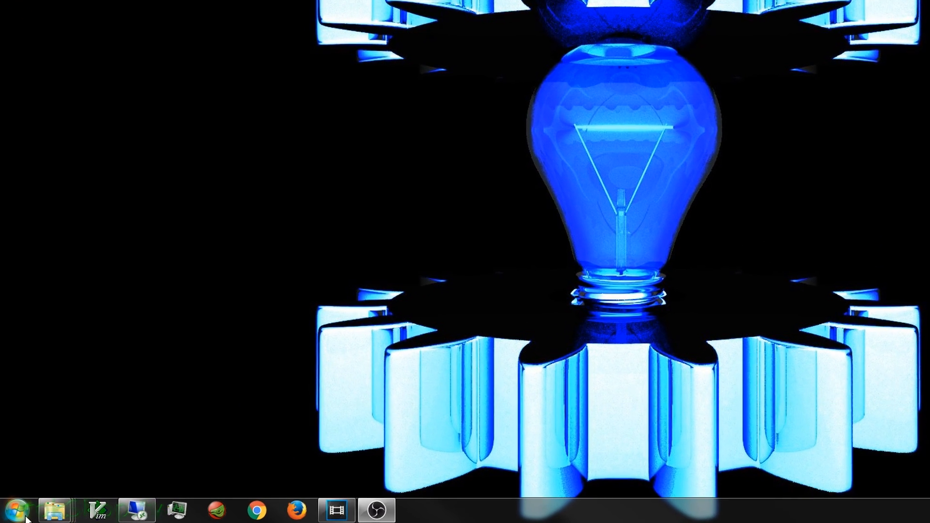
Step: Open the list of installed programs in Programs and Features and sort it by installation date, newest first
click(15, 517)
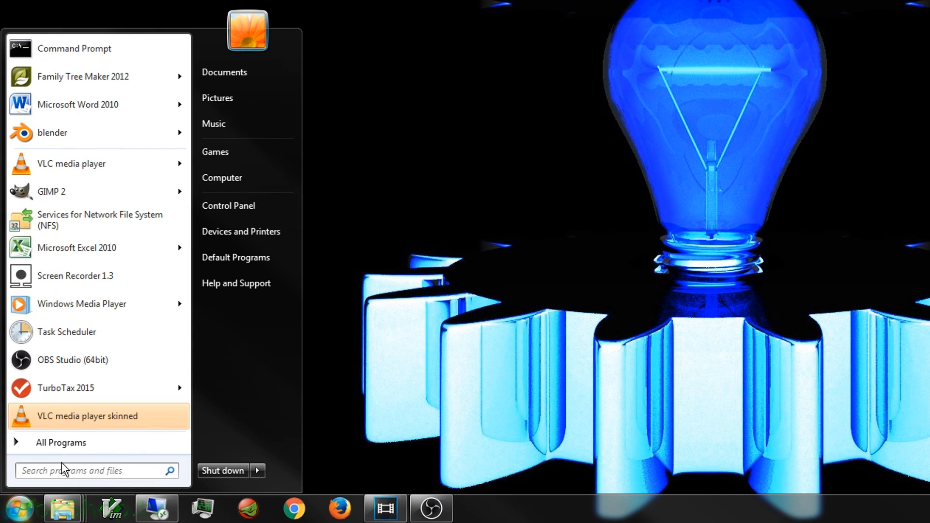
text(add re)
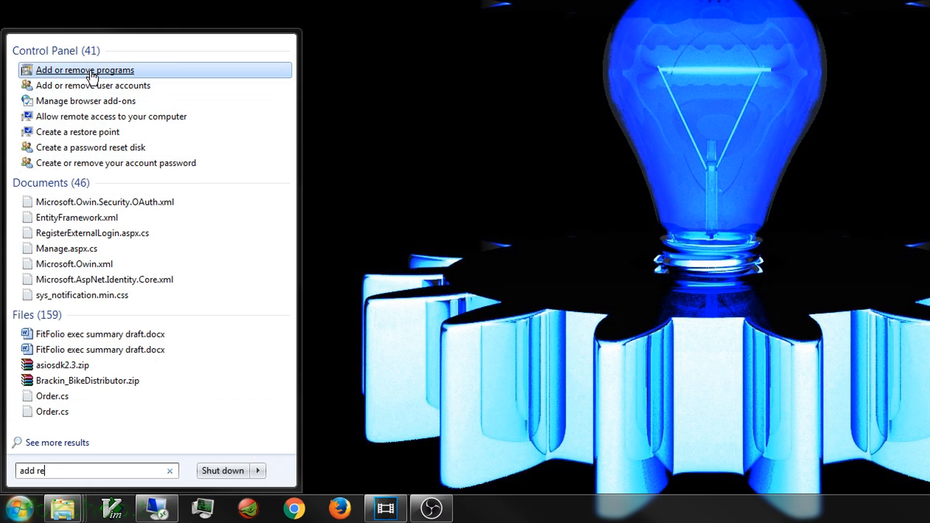
click(95, 71)
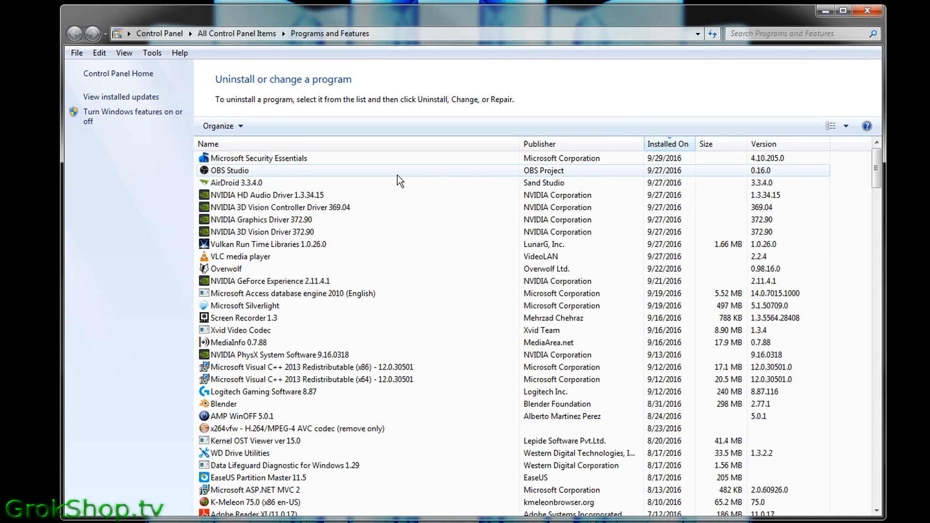
click(664, 144)
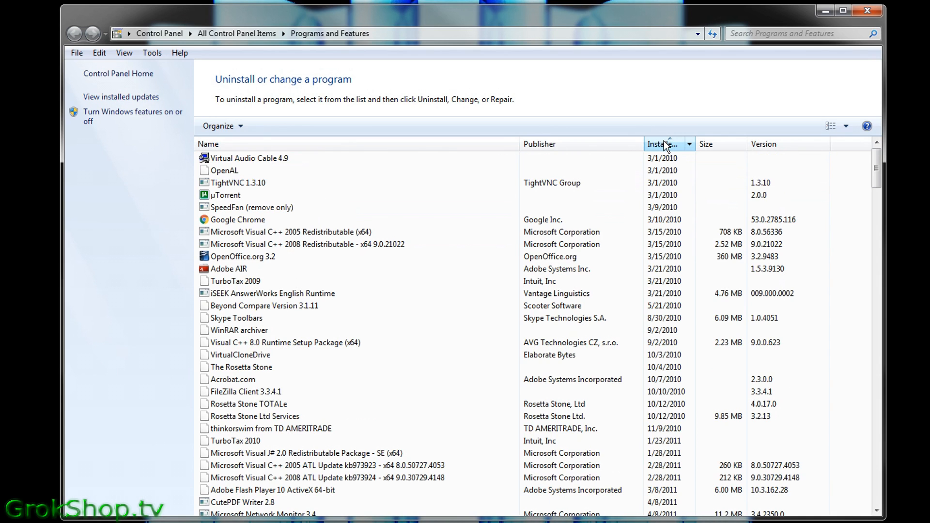
click(664, 144)
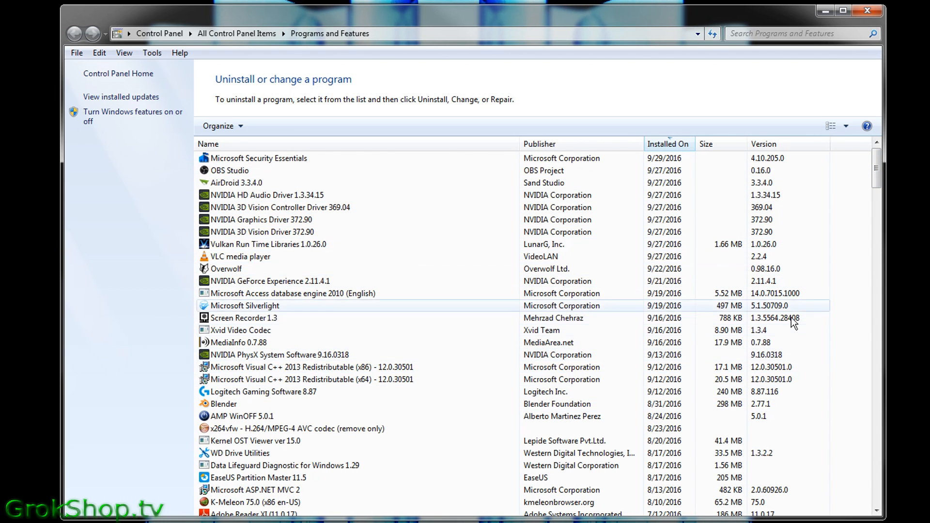
Step: Uninstall GoToMeeting 6.4.12.2331, close its completion message and return the Programs and Features window to its place
drag(880, 168, 892, 330)
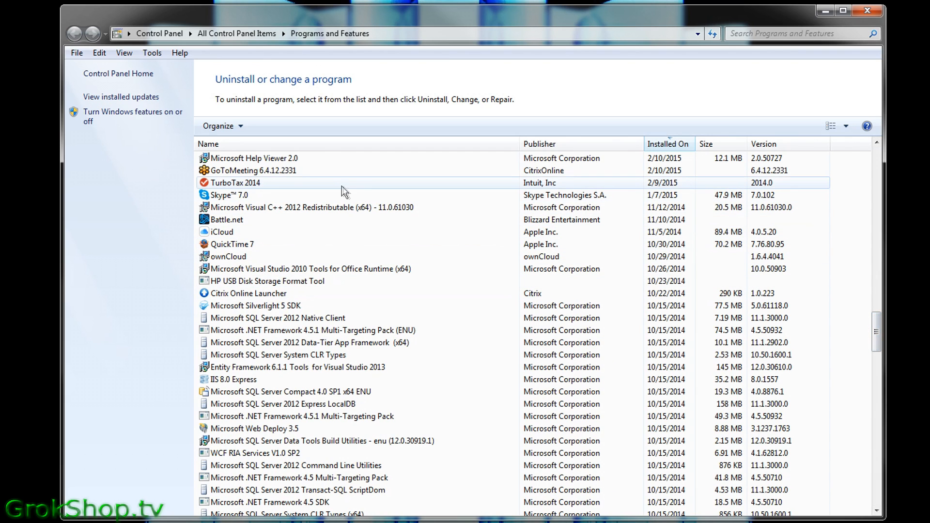
right_click(293, 172)
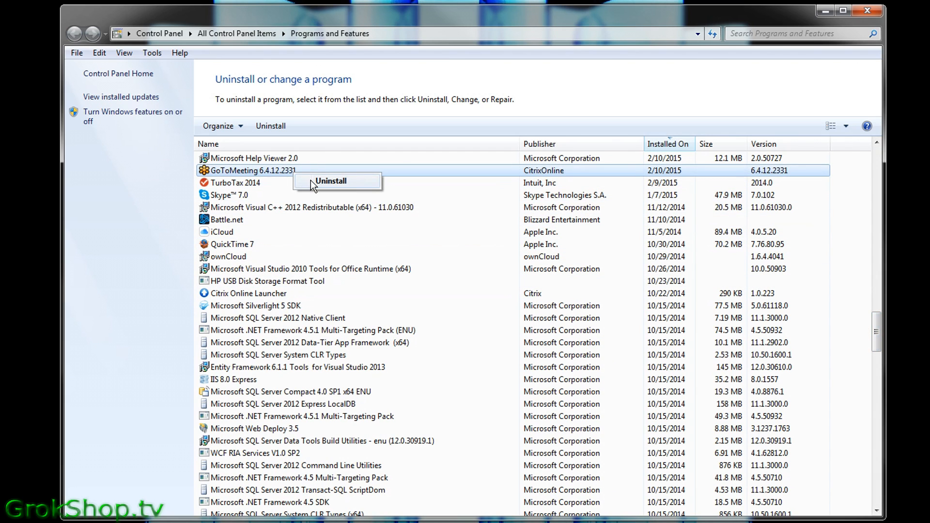
click(311, 181)
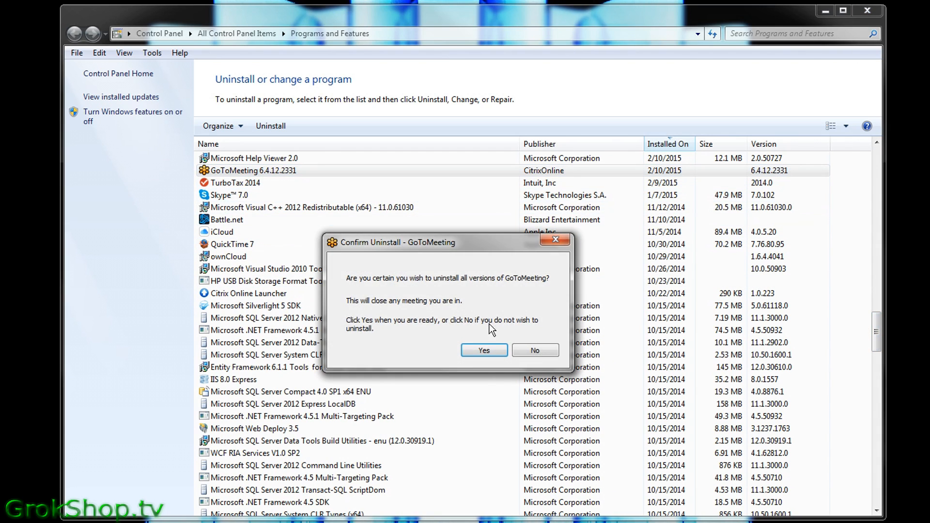
click(484, 350)
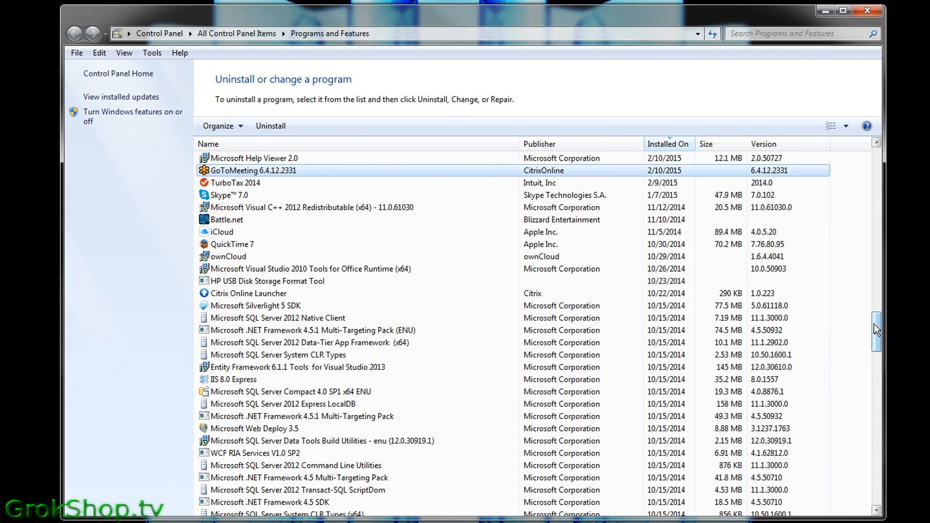
drag(767, 13, 822, 406)
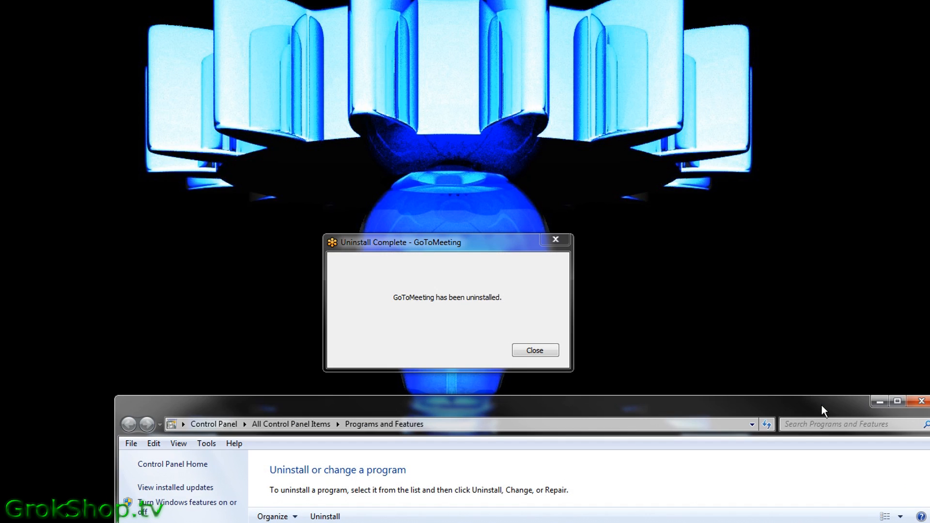
click(520, 347)
drag(527, 403, 479, 21)
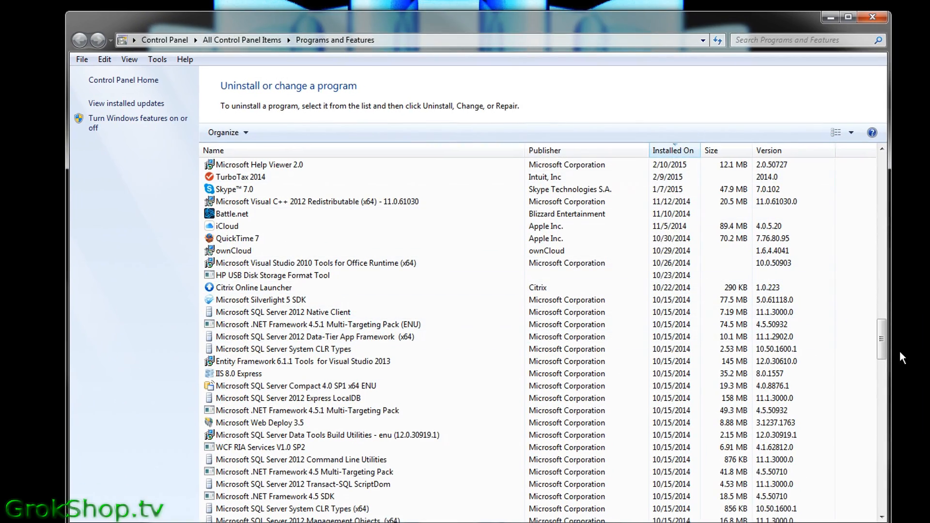
Step: Uninstall iCloud from the installed programs by choosing its Remove option, confirming the complete removal and finishing the installer
drag(885, 339, 881, 330)
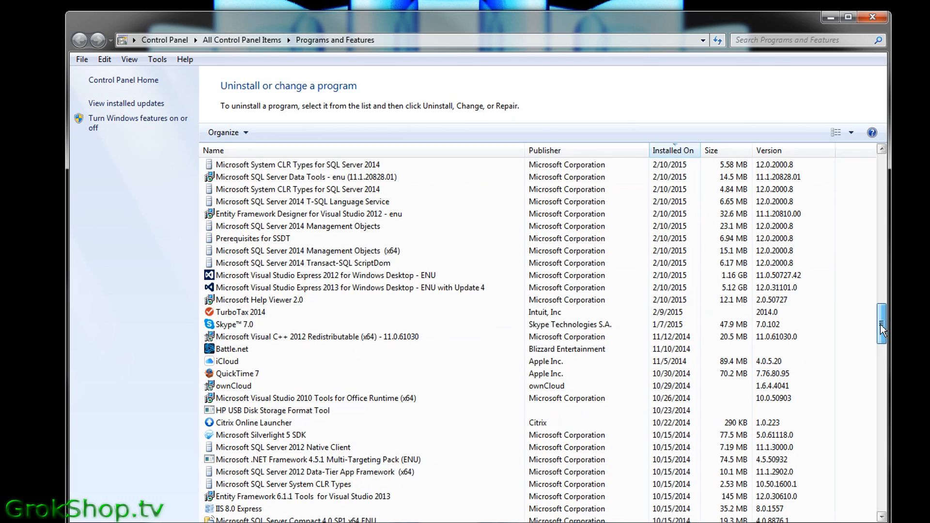
click(252, 360)
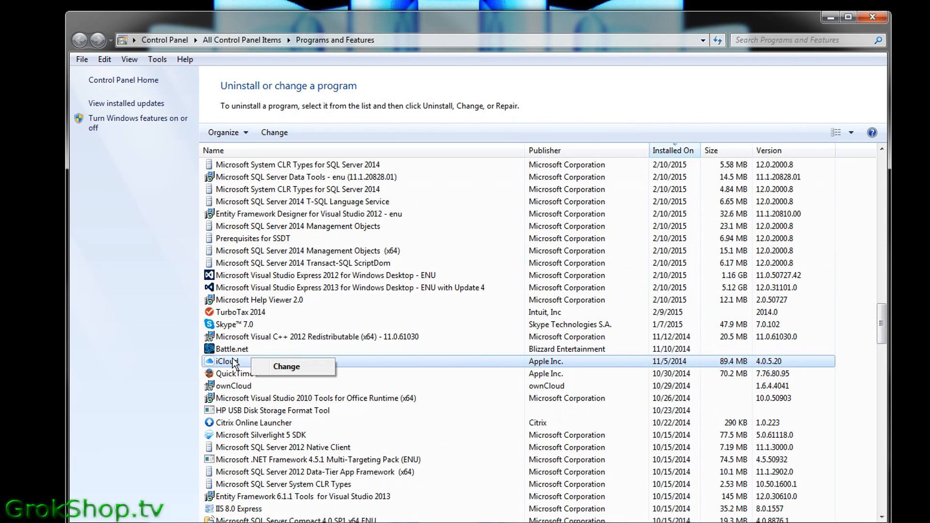
click(471, 373)
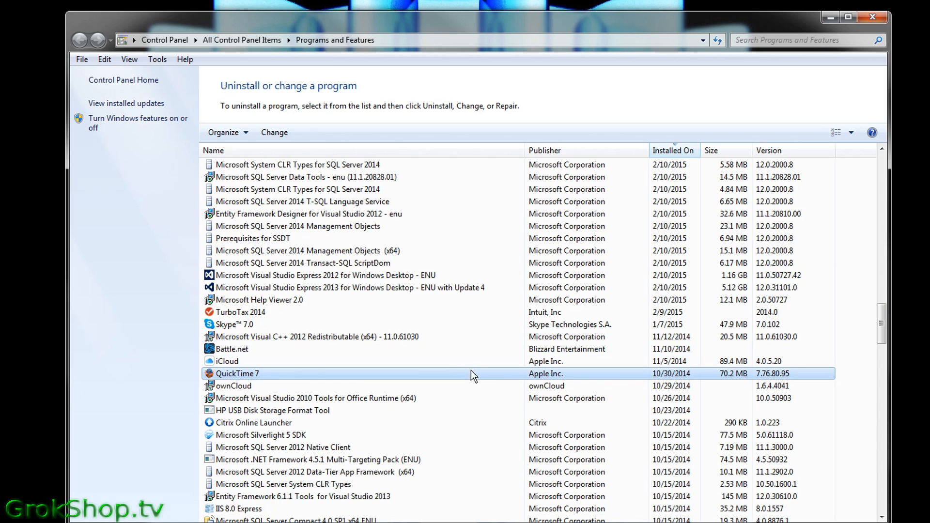
right_click(280, 376)
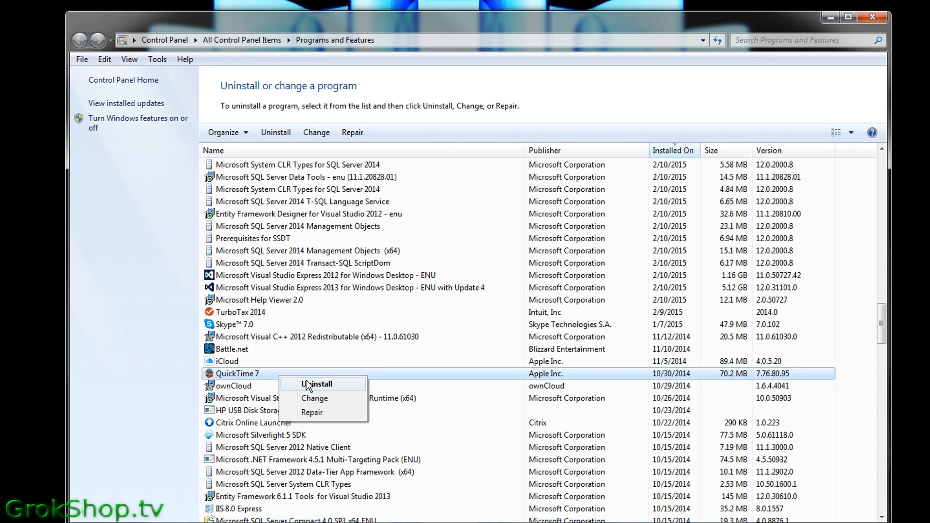
click(261, 363)
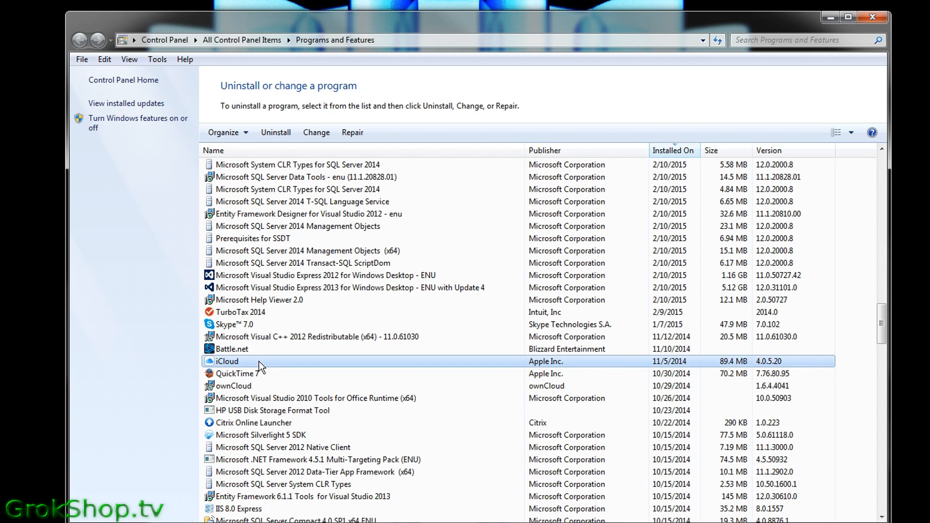
click(257, 371)
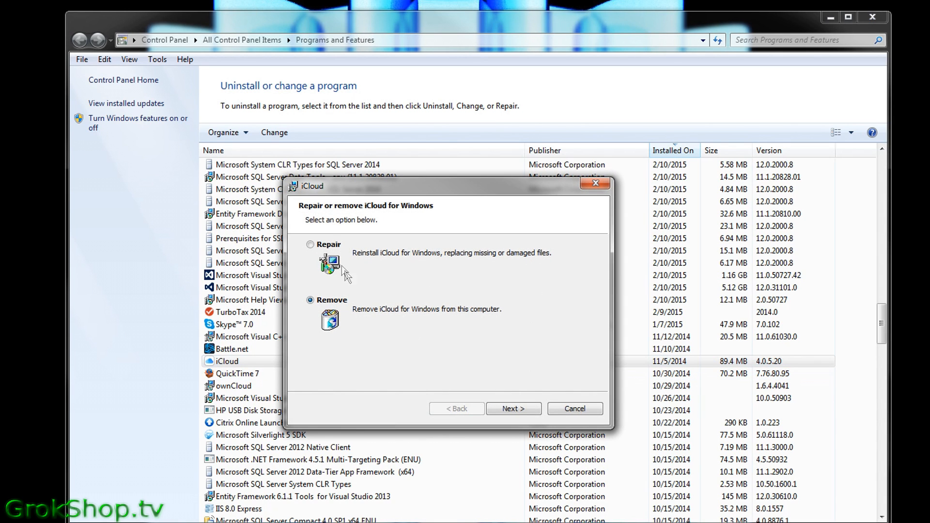
click(525, 410)
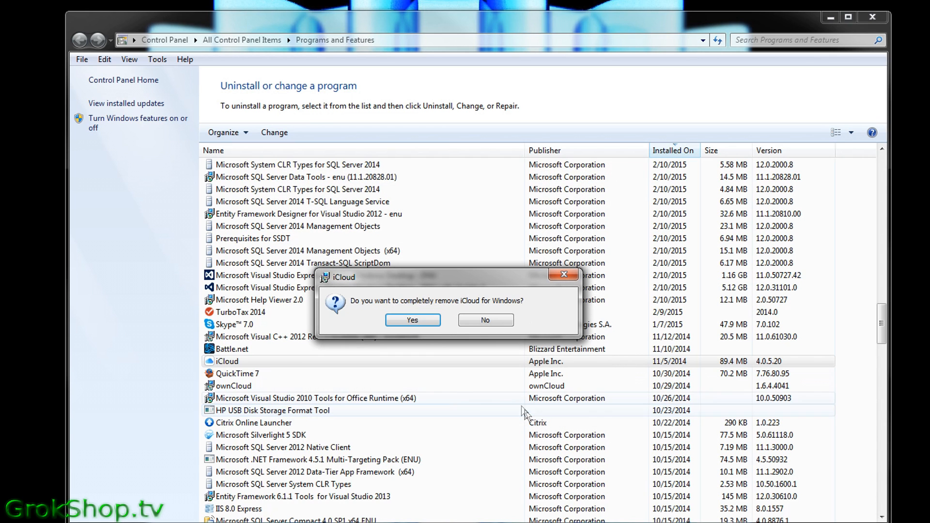
click(429, 323)
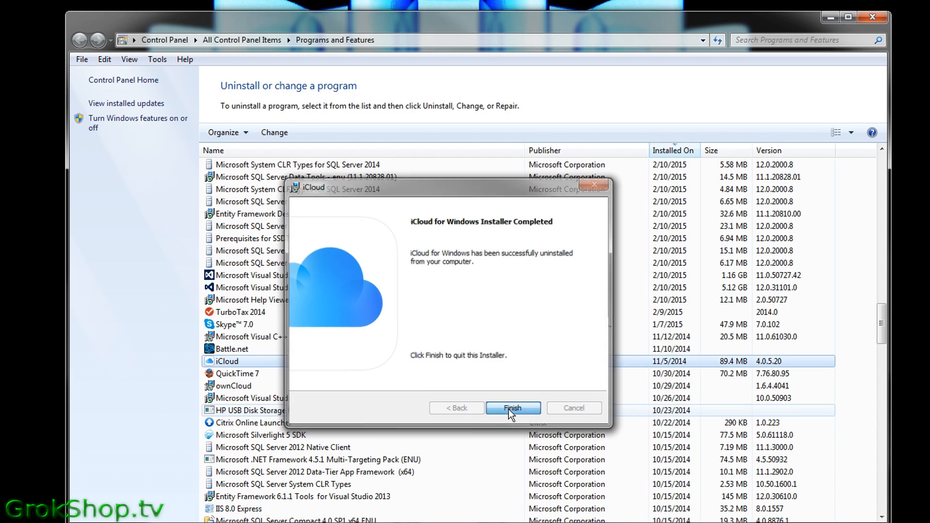
click(512, 408)
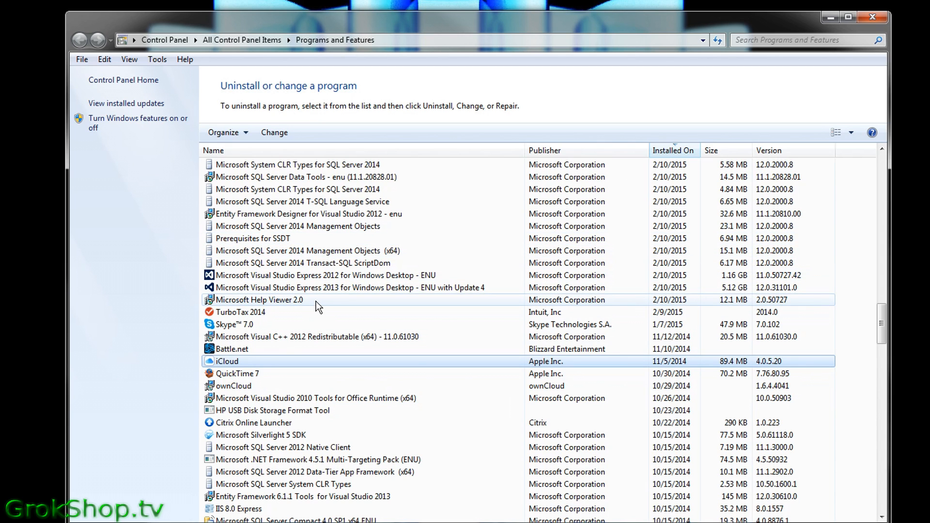
Step: Uninstall Citrix Online Launcher, confirm its removal and close the Programs and Features window
click(270, 423)
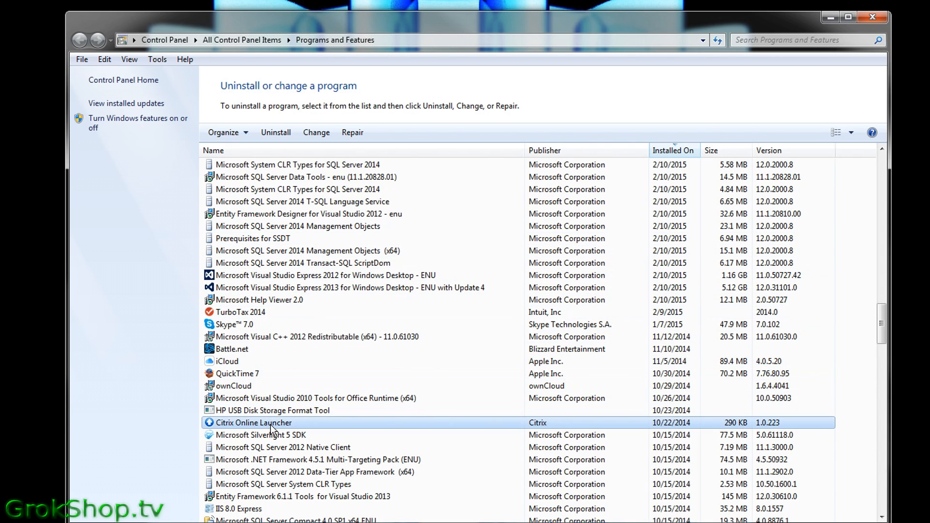
right_click(270, 424)
click(294, 433)
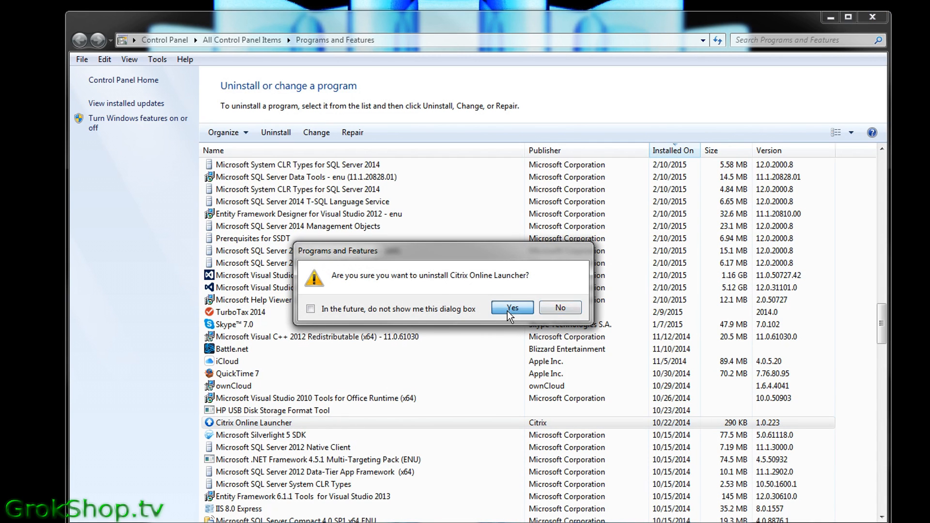
click(511, 309)
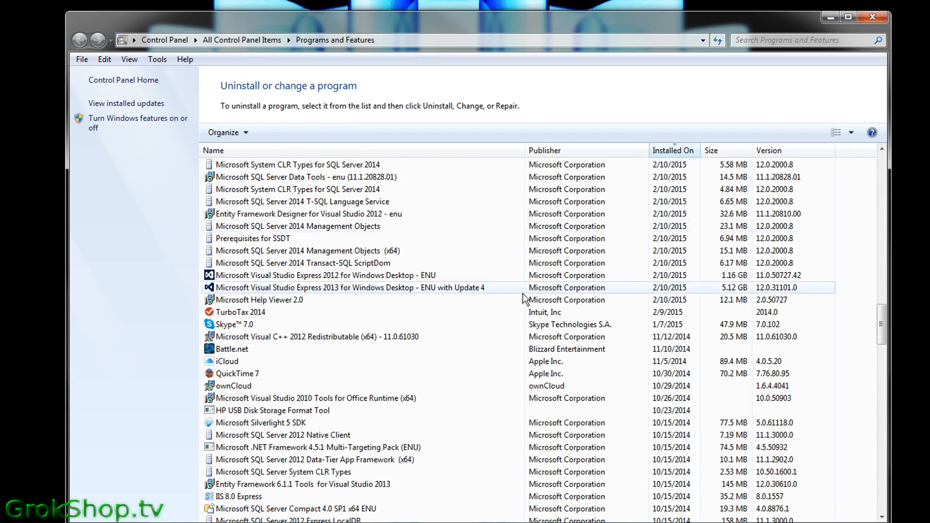
click(871, 17)
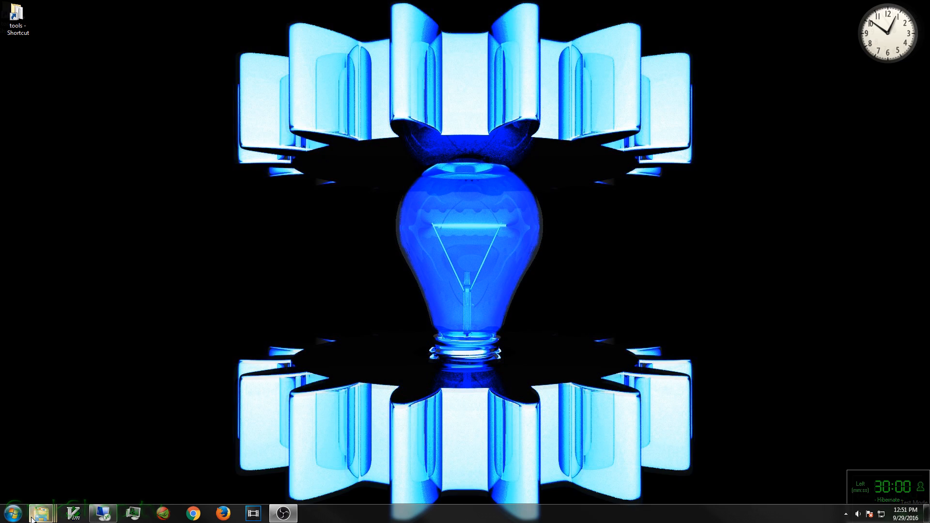
Step: Find and launch Disk Cleanup and have it scan drive C:
click(15, 515)
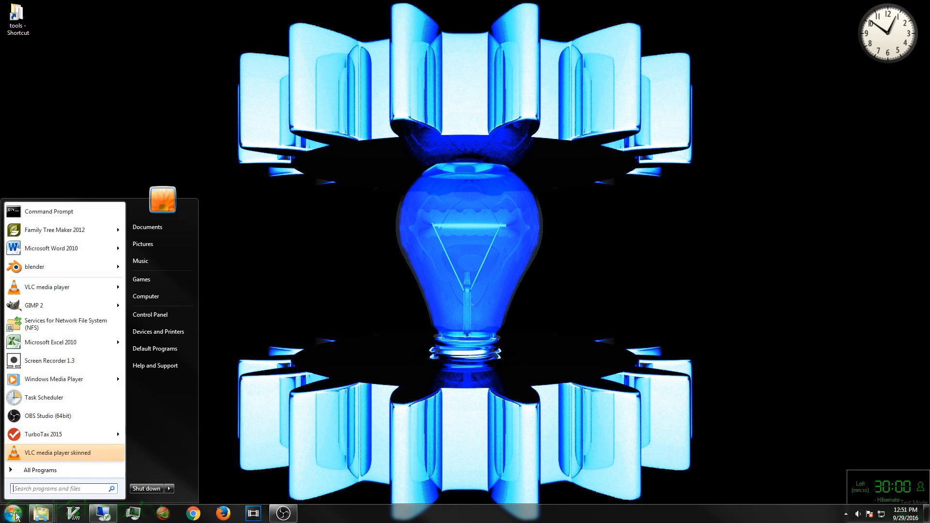
text(disk)
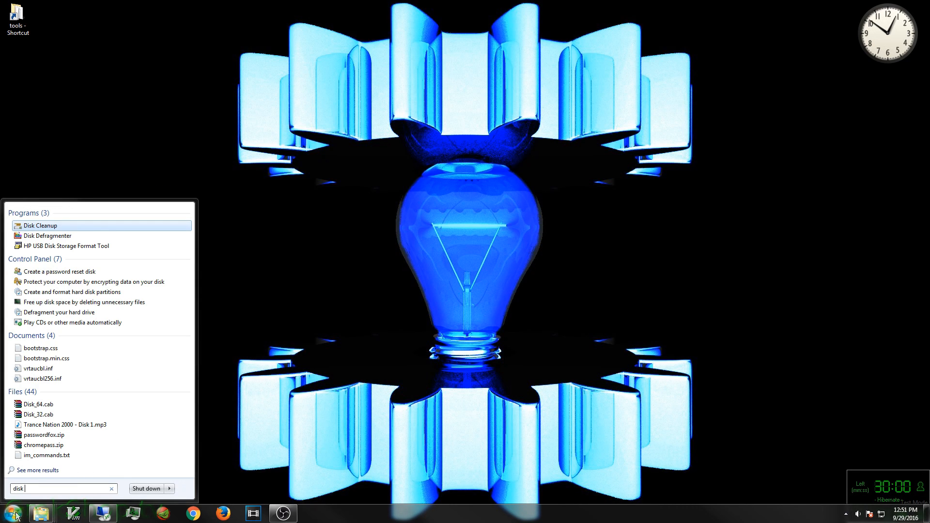
click(52, 225)
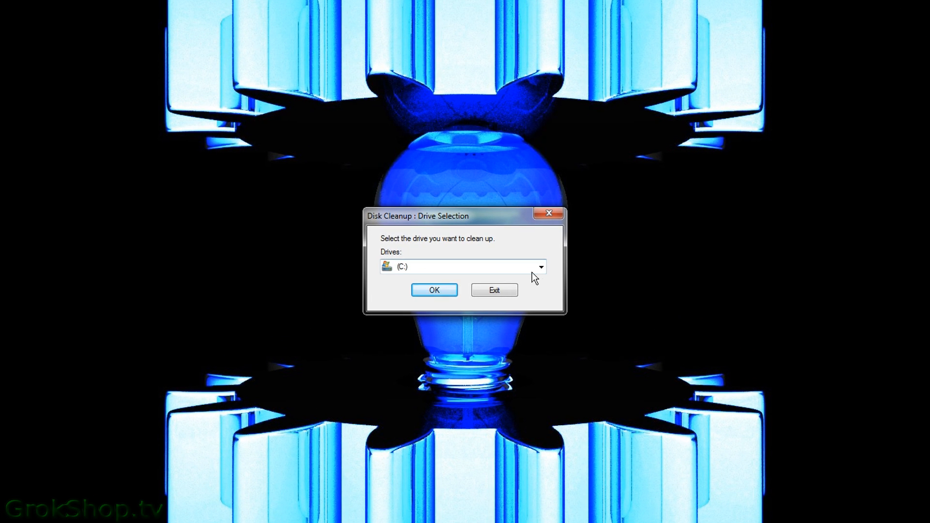
click(436, 292)
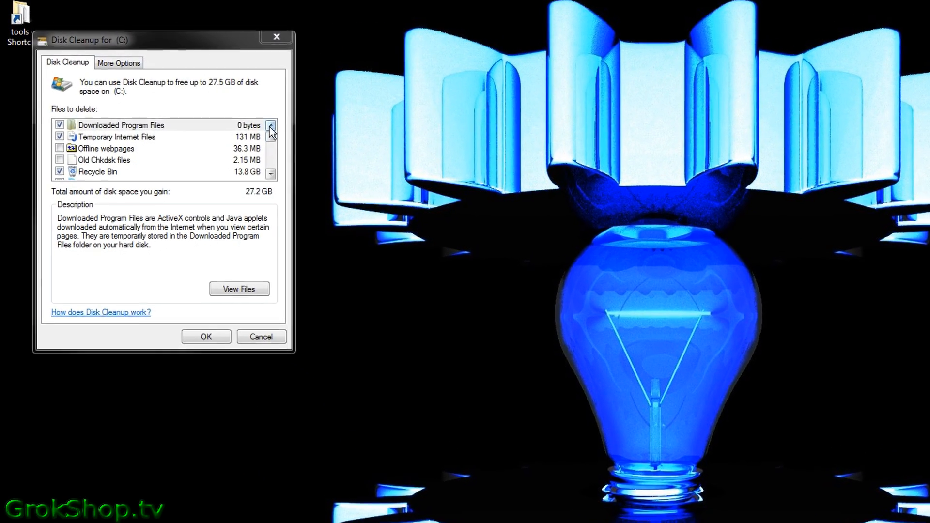
Step: Examine the whole list of file categories to delete, checking which are selected and how much space each takes
click(269, 127)
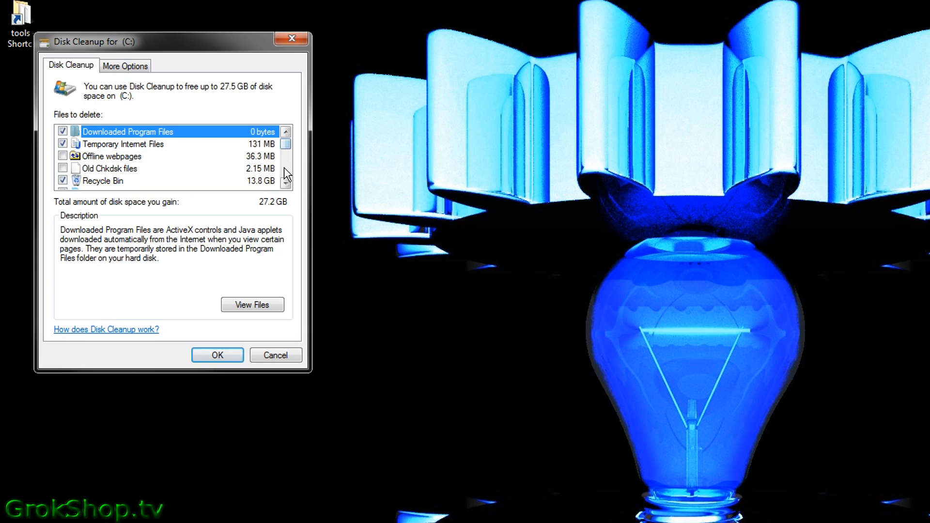
click(286, 183)
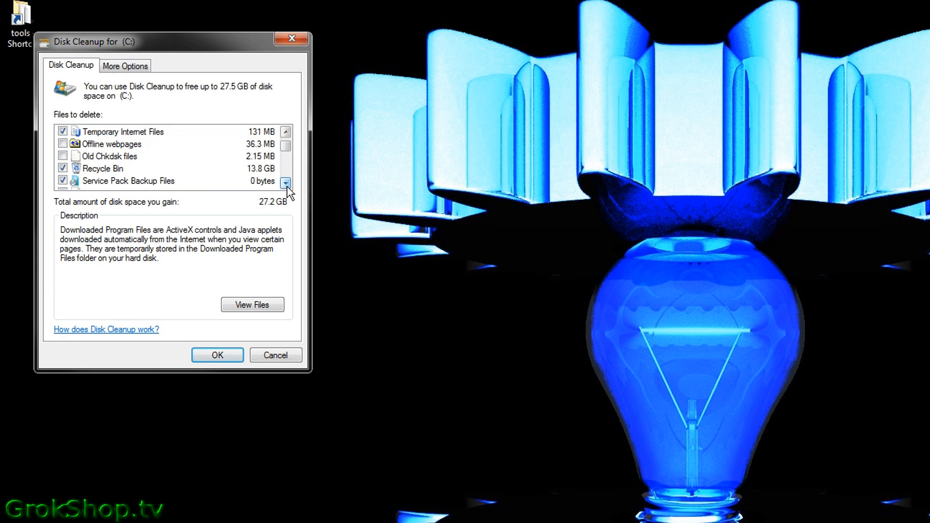
click(287, 182)
click(287, 183)
click(286, 183)
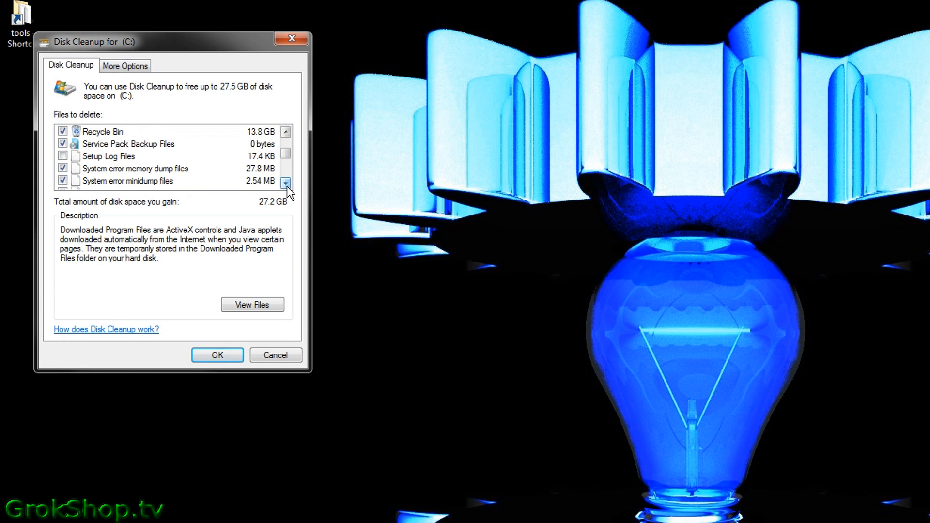
click(287, 182)
click(286, 183)
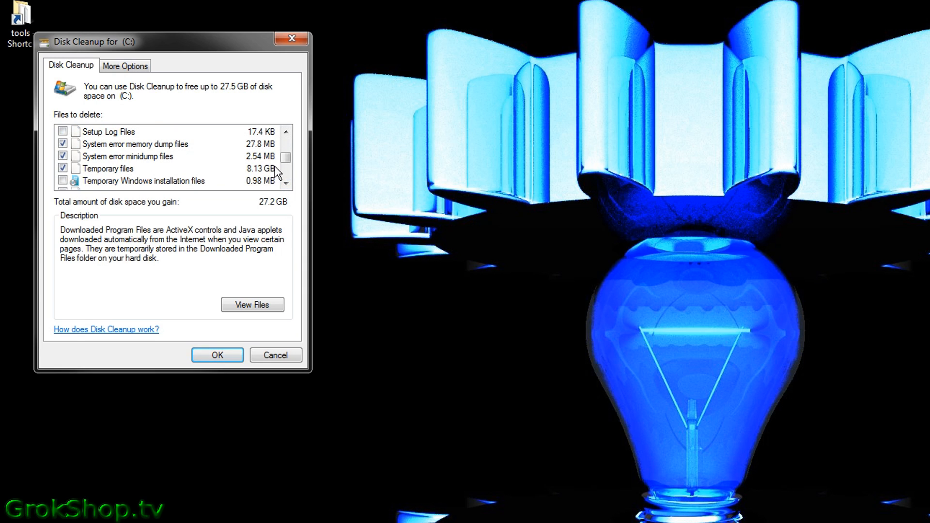
click(286, 182)
click(286, 182)
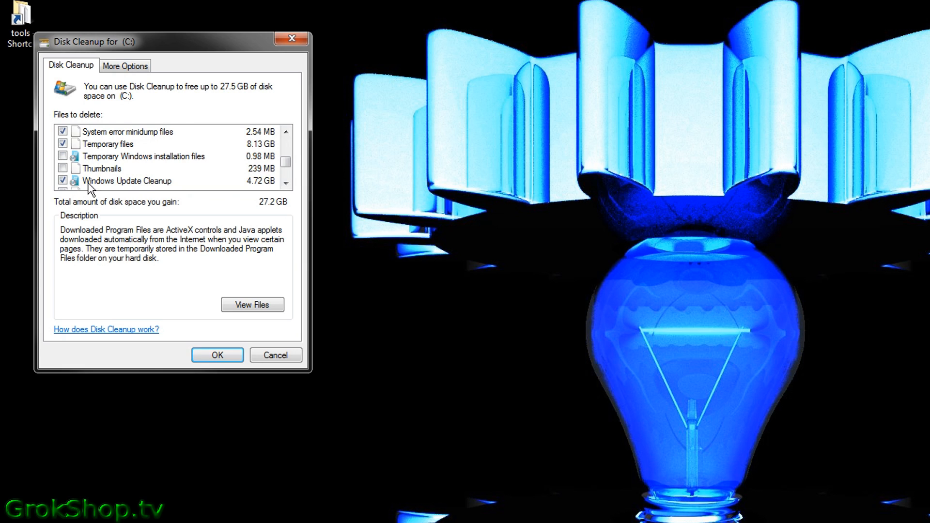
click(286, 183)
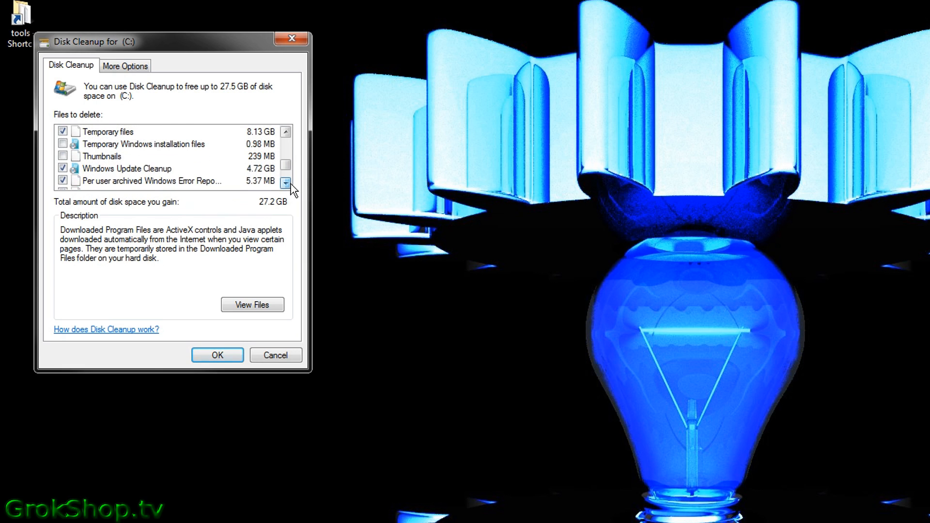
click(286, 183)
click(286, 183)
click(286, 183)
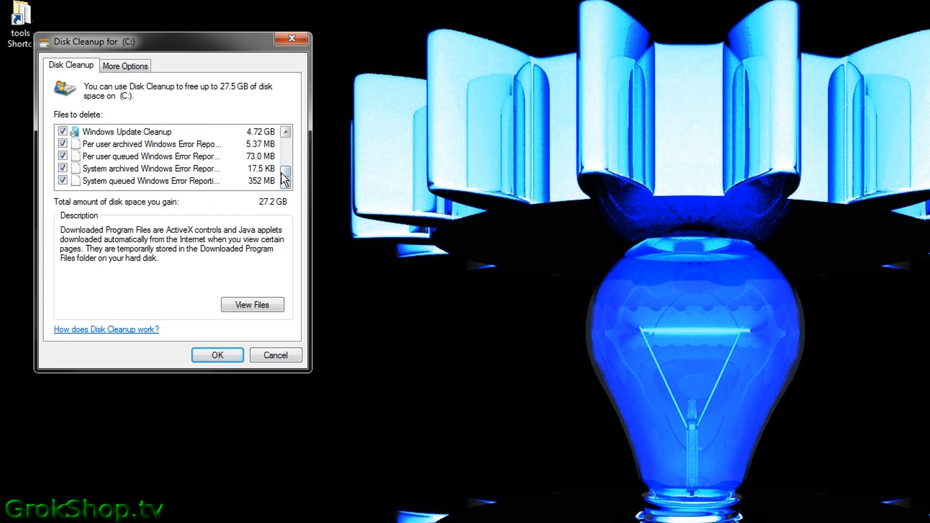
drag(285, 170, 286, 138)
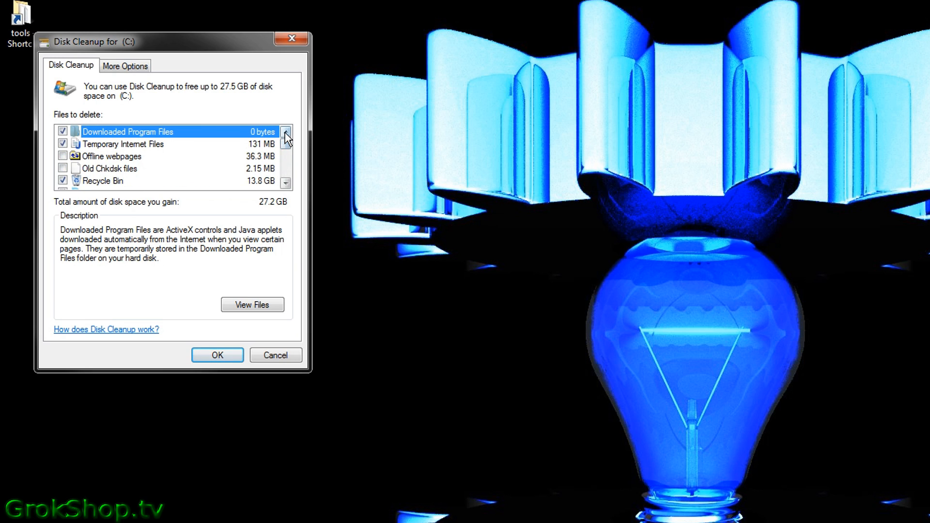
Step: Look over the additional cleanup options for drive C: and permanently delete the files in the selected categories
click(128, 69)
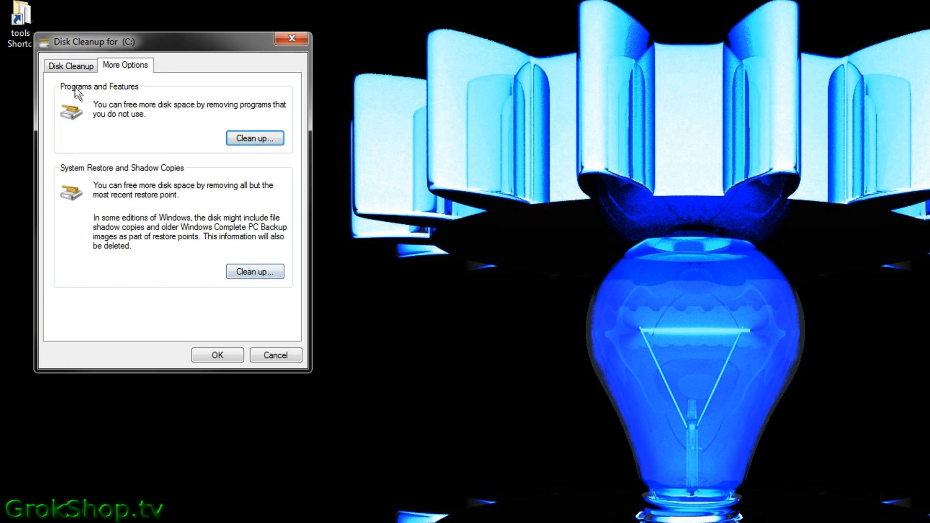
click(67, 67)
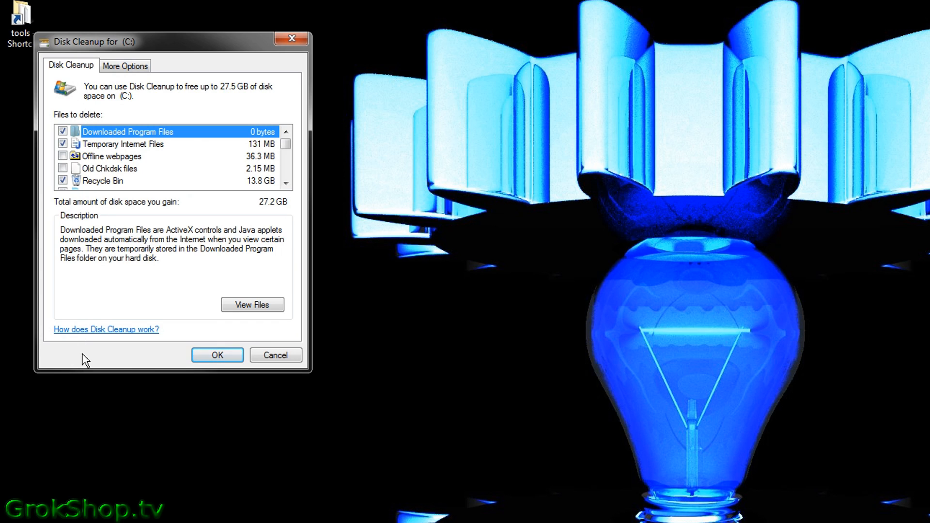
click(225, 356)
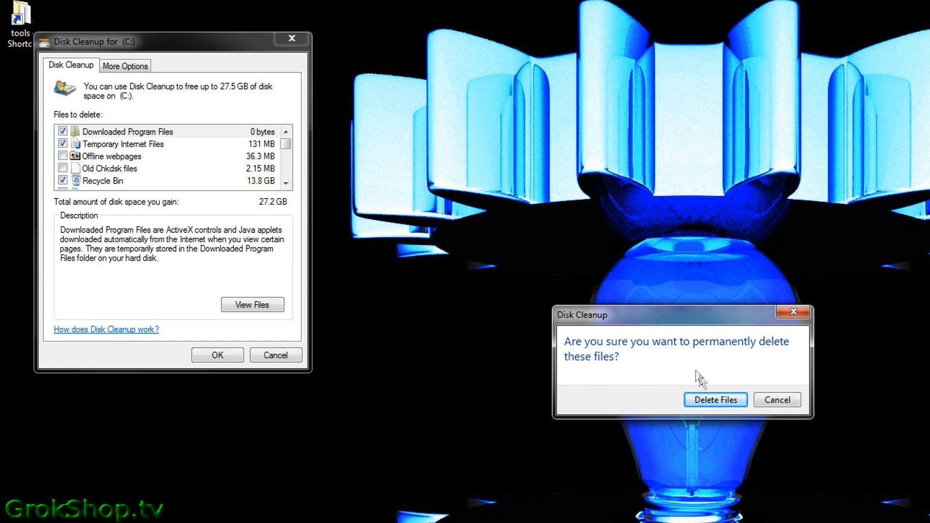
click(710, 394)
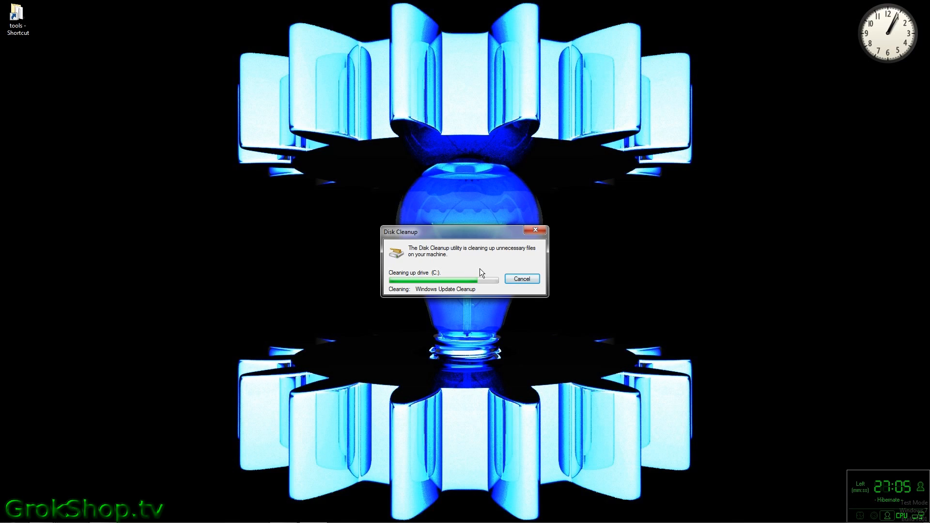
Step: Switch to CCleaner from the tools folder on the desktop and analyze the system with the preset cleaning rules
double_click(23, 21)
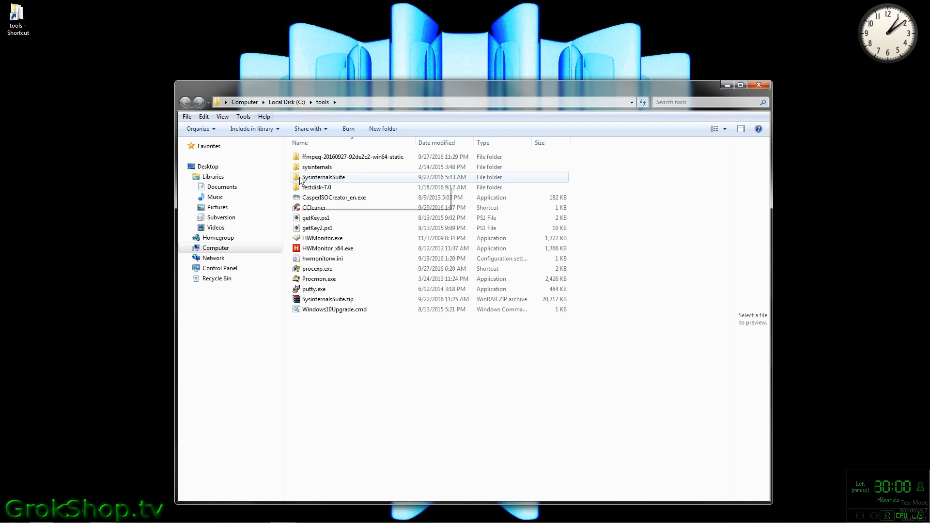
double_click(310, 207)
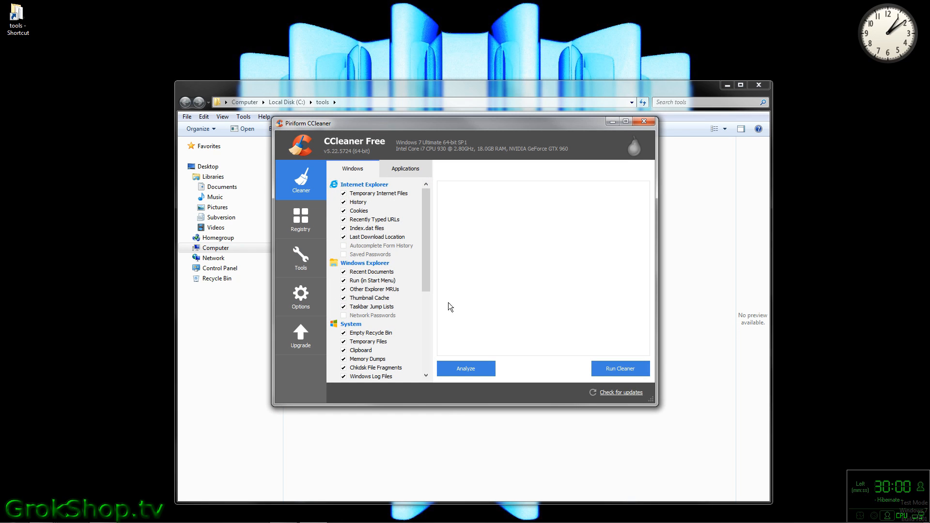
click(464, 368)
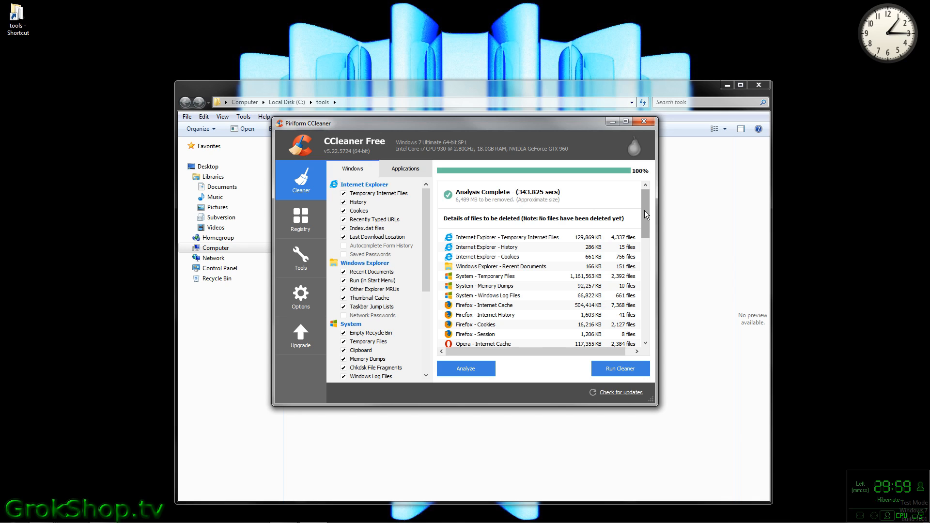
Step: Review the list of files found by the analysis, permanently delete them with the cleaner, and close CCleaner and the tools folder
drag(644, 212, 644, 313)
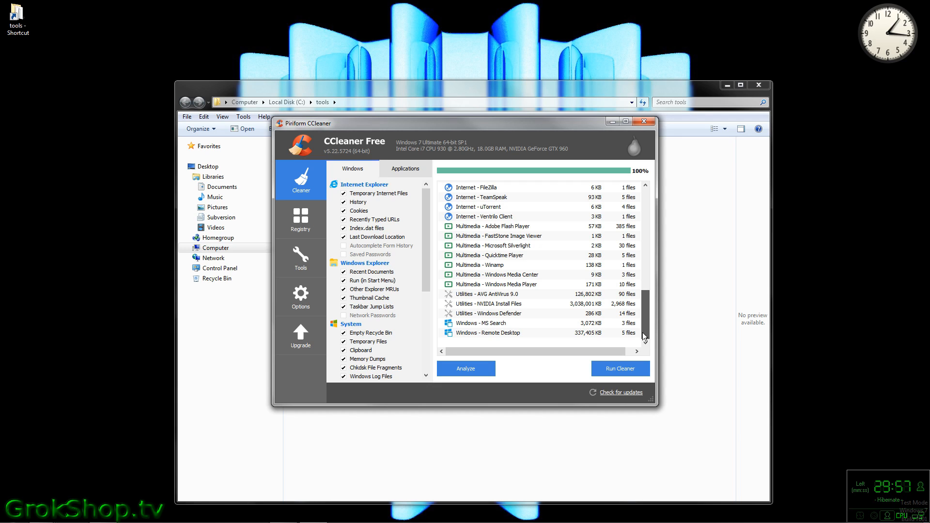
drag(639, 318, 647, 203)
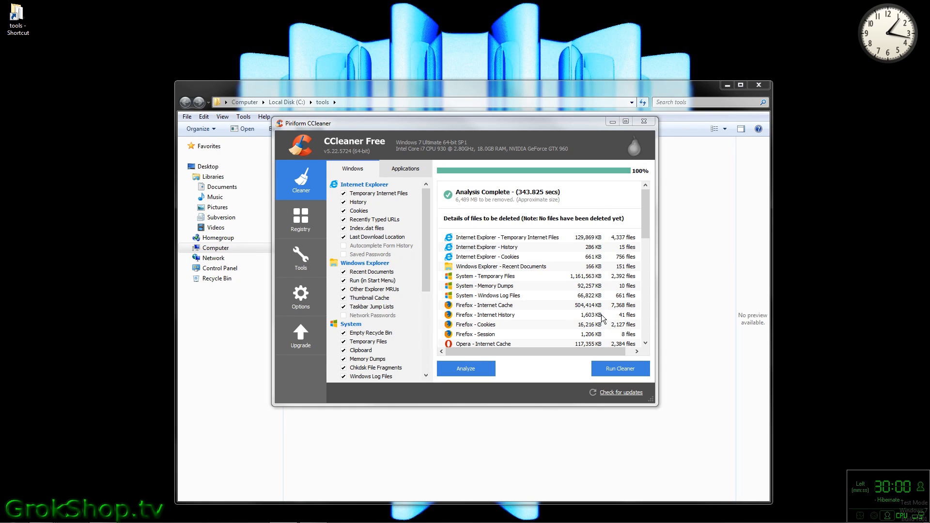
click(619, 369)
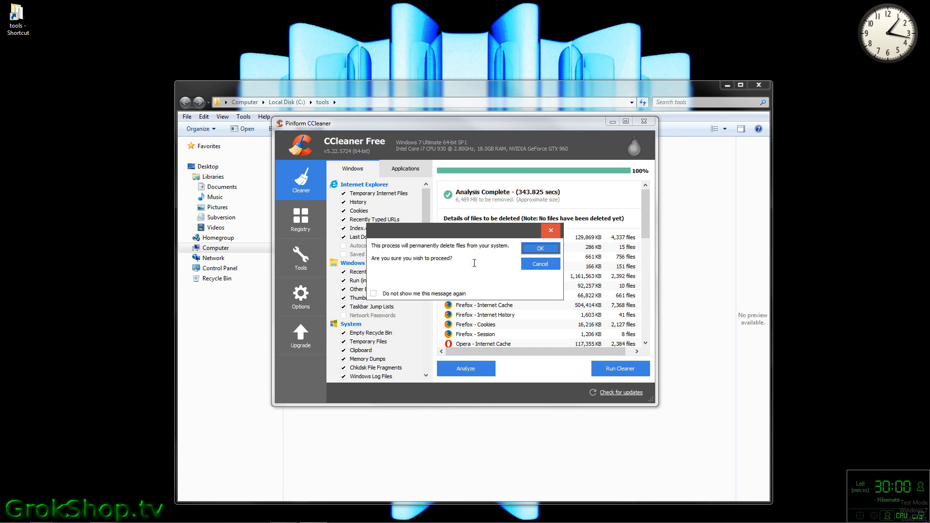
click(545, 248)
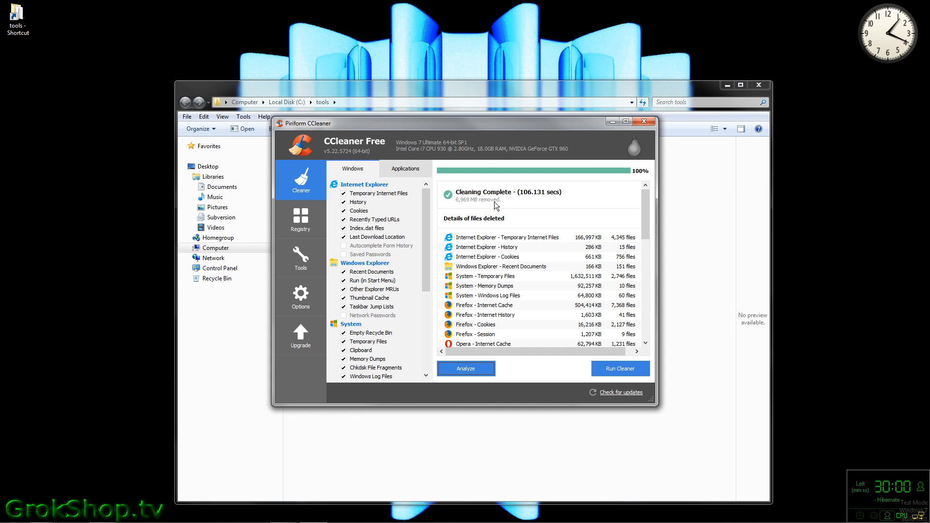
click(653, 123)
click(751, 86)
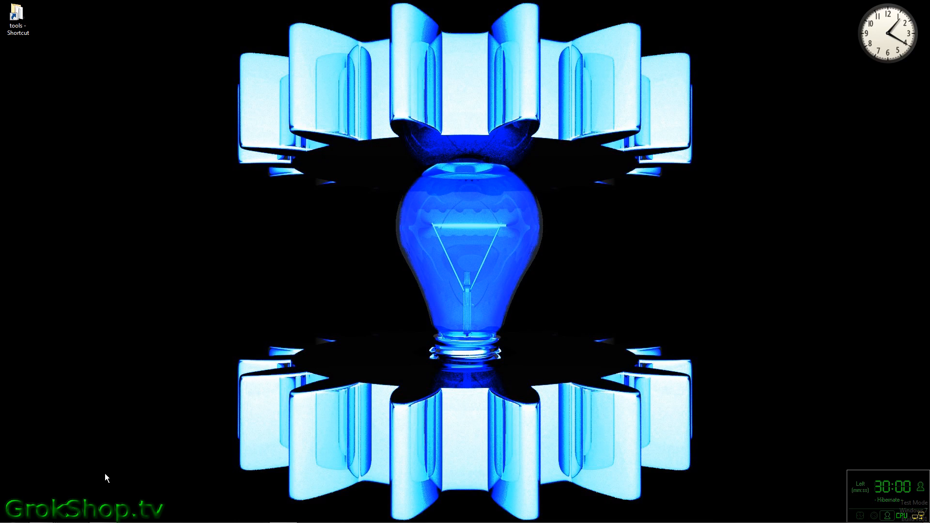
Step: Search for "disk" to launch Disk Defragmenter, and look over its schedule configuration without changing it
click(13, 514)
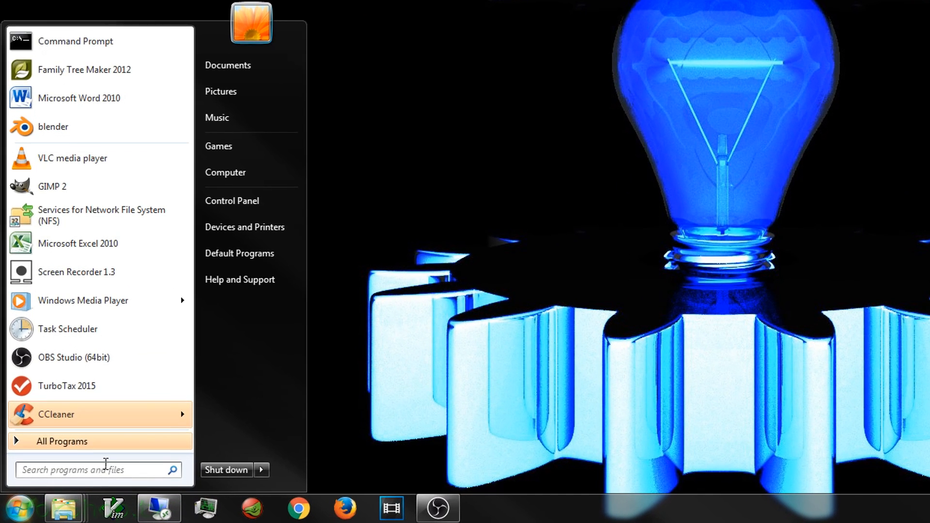
text(disk)
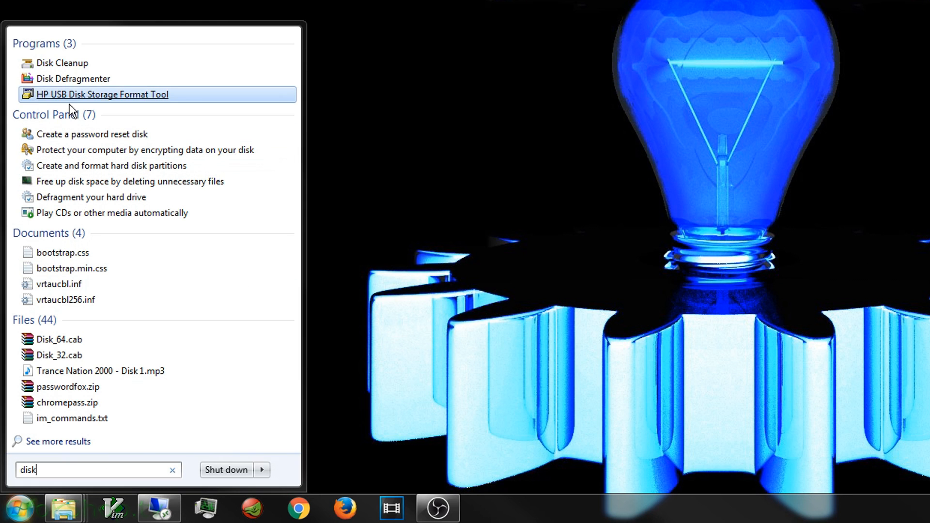
click(71, 80)
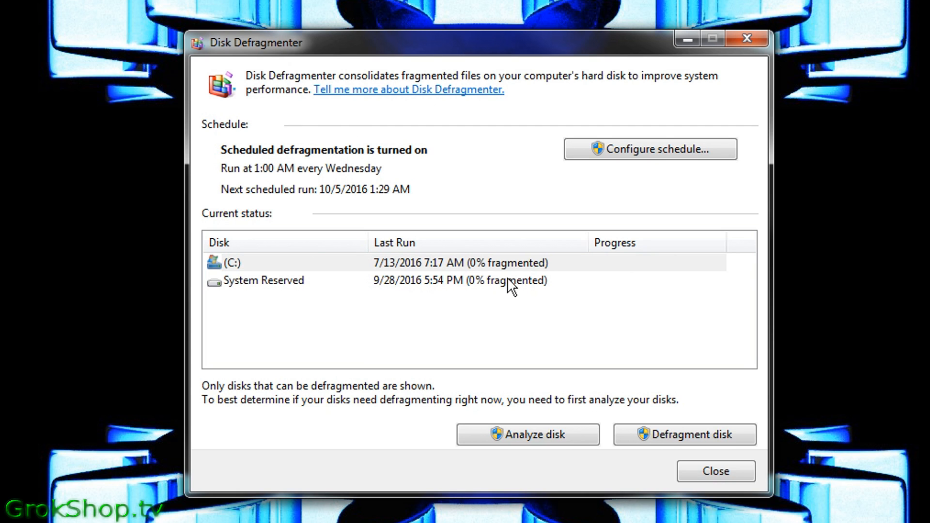
click(615, 152)
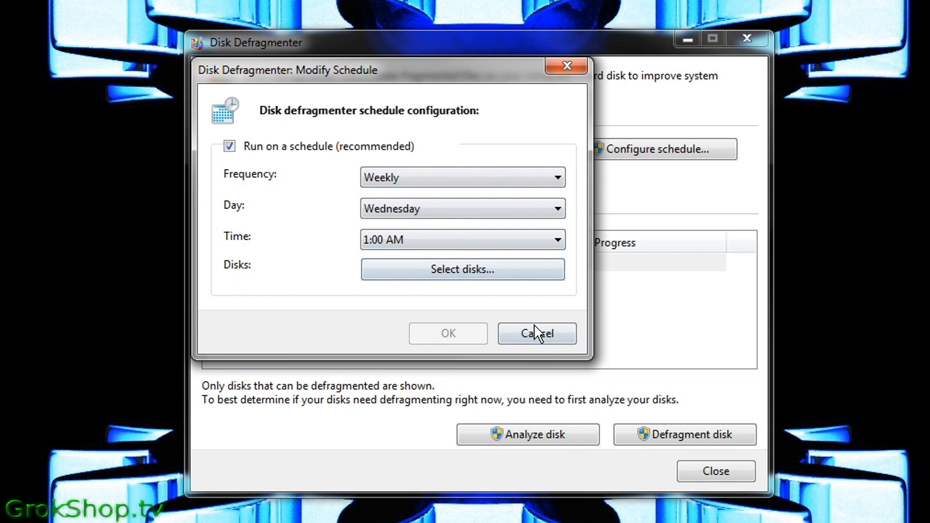
click(543, 333)
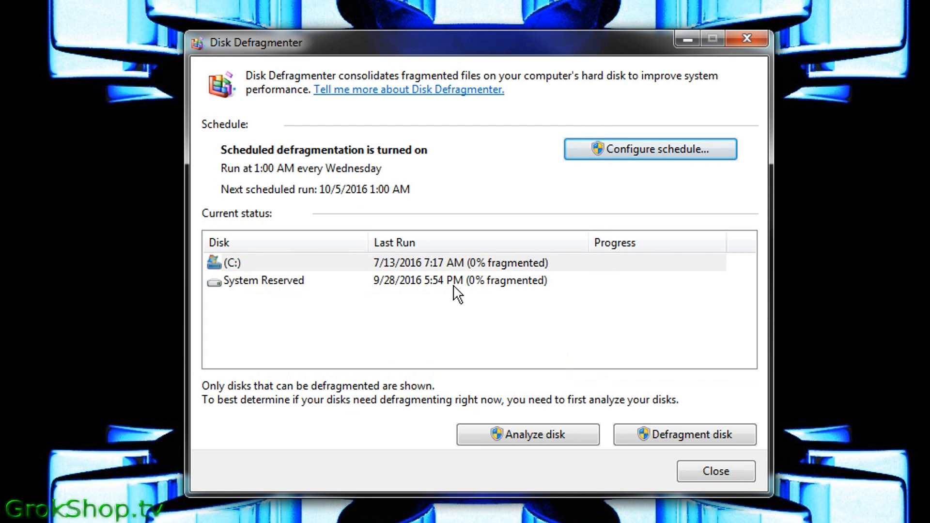
Step: Analyze drive C: for fragmentation and defragment it
click(542, 430)
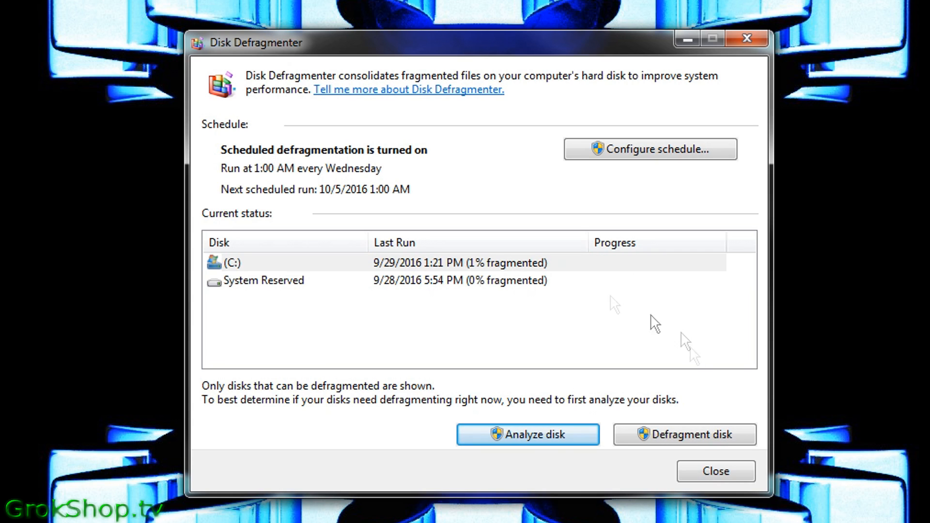
click(681, 433)
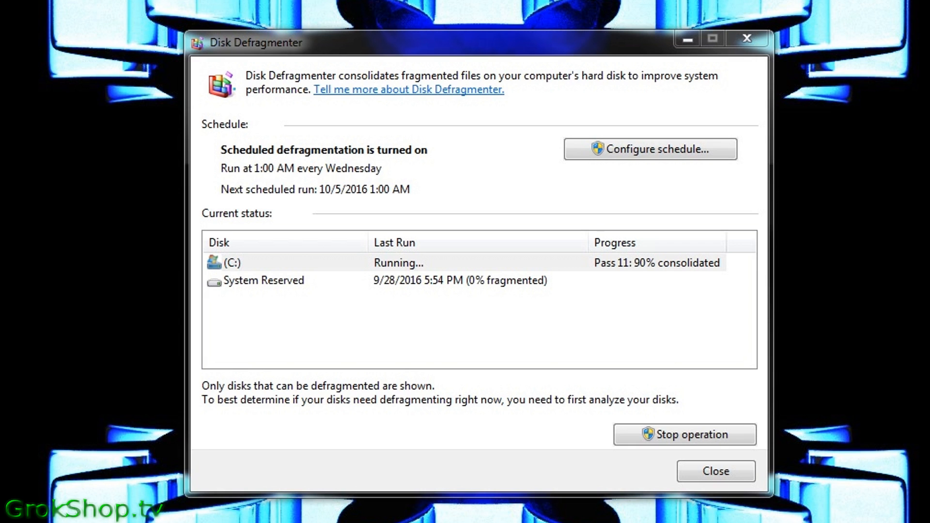
click(558, 262)
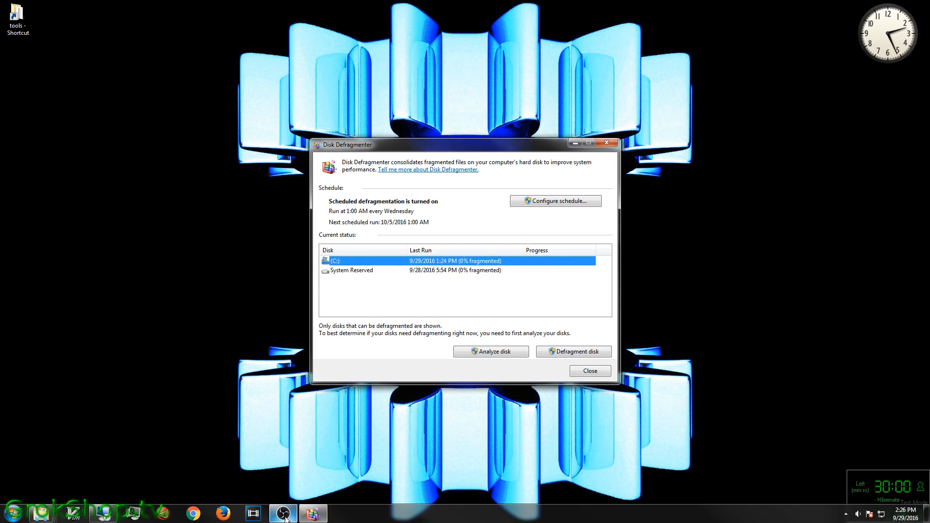
click(285, 516)
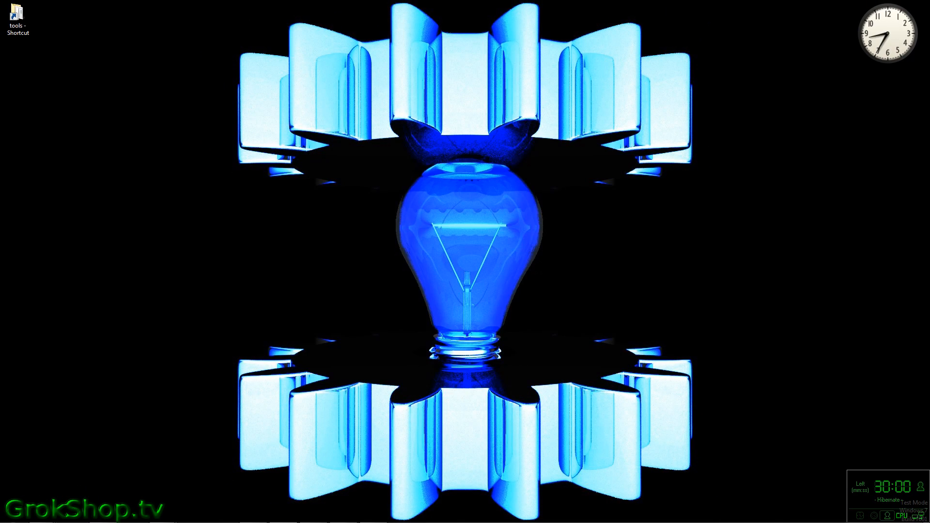
Step: Switch to Malwarebytes Anti-Malware from the tools folder on the desktop, check for database updates and run a threat scan
double_click(17, 15)
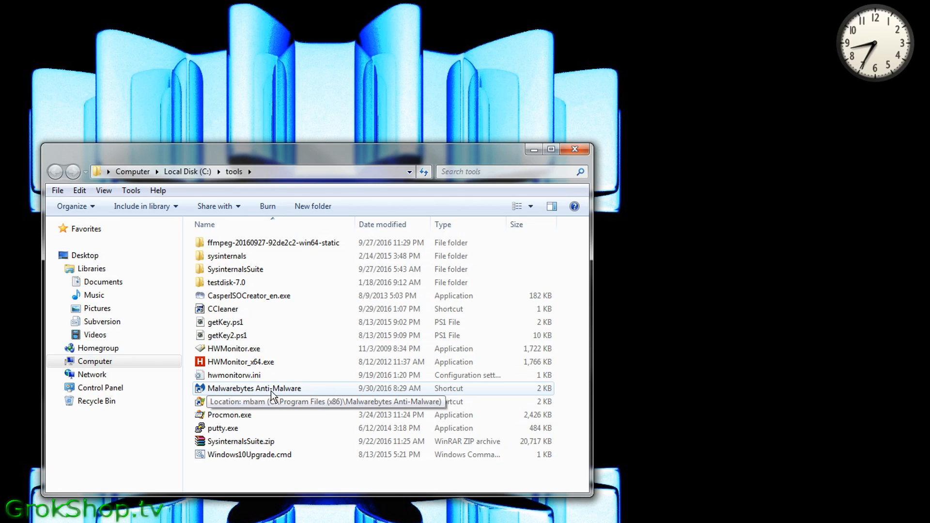
double_click(286, 390)
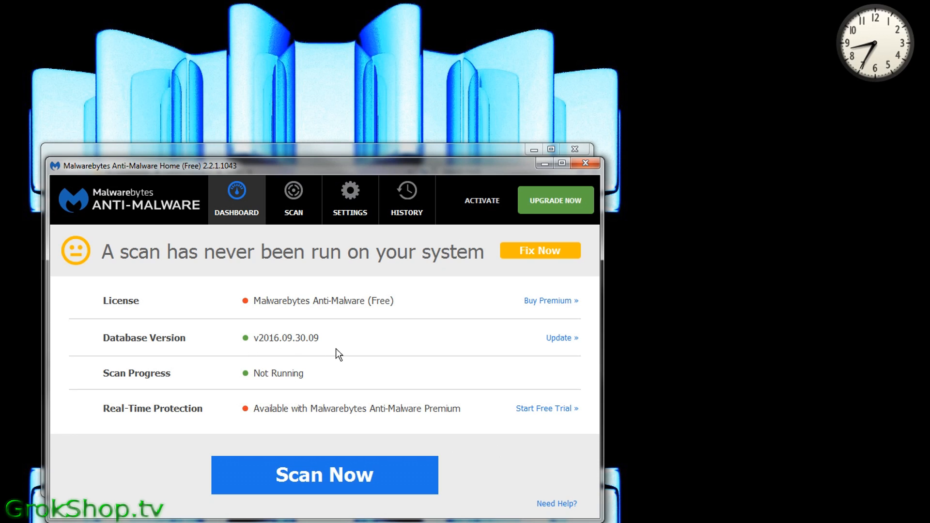
click(559, 342)
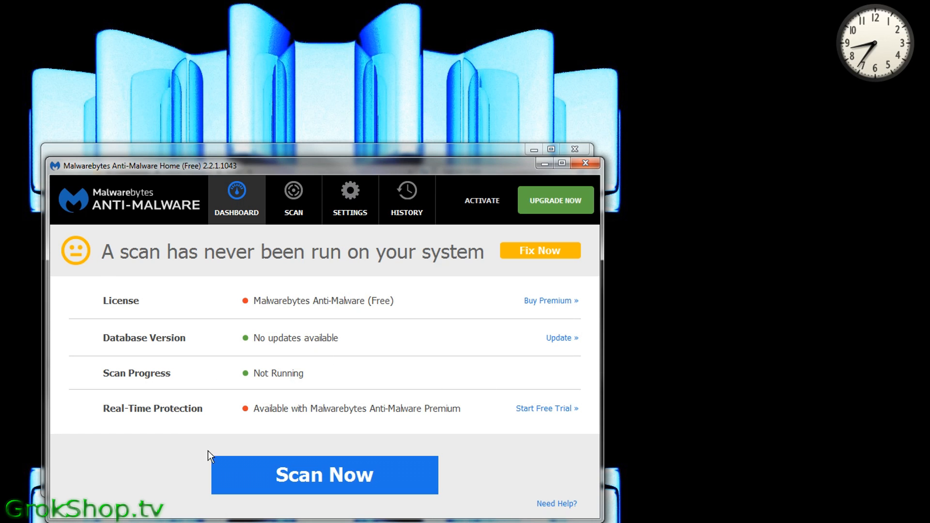
click(322, 478)
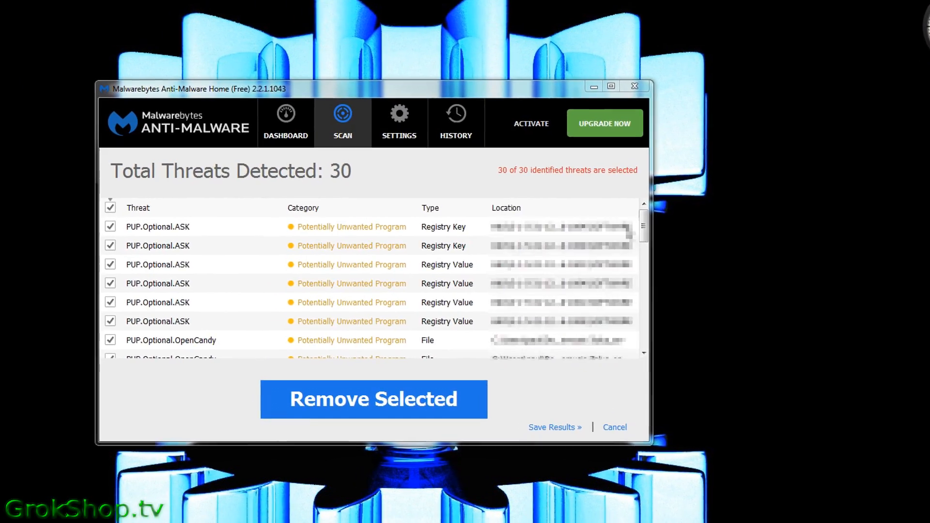
Step: Look through the detected threats and copy the scan results to the clipboard
drag(590, 235, 590, 244)
drag(699, 224, 704, 262)
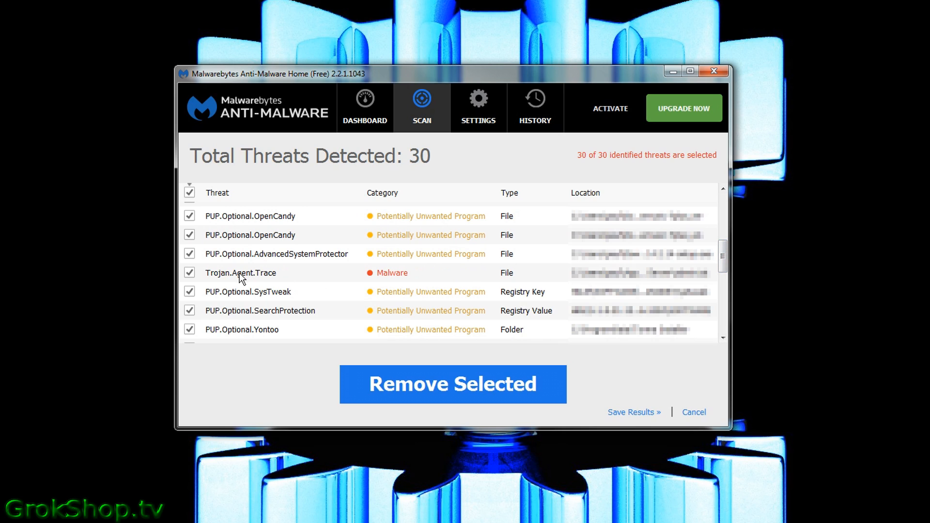
click(652, 416)
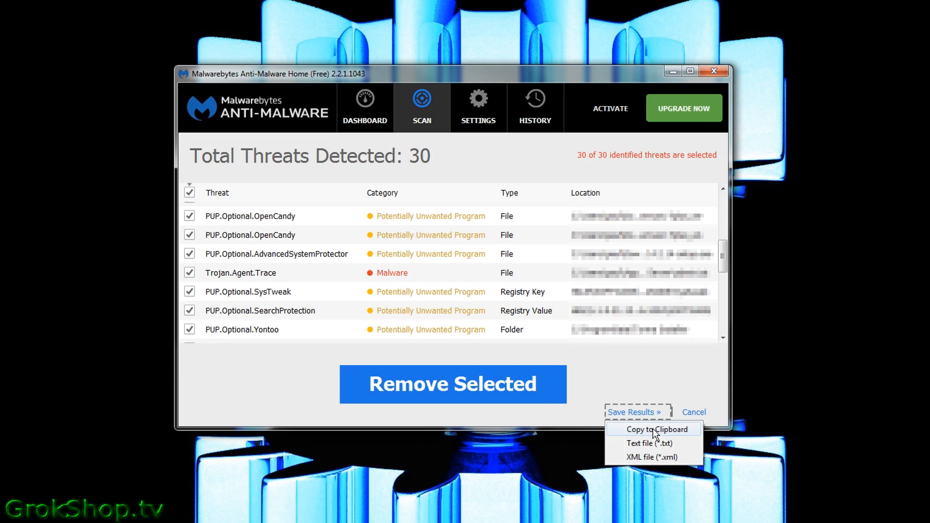
click(655, 430)
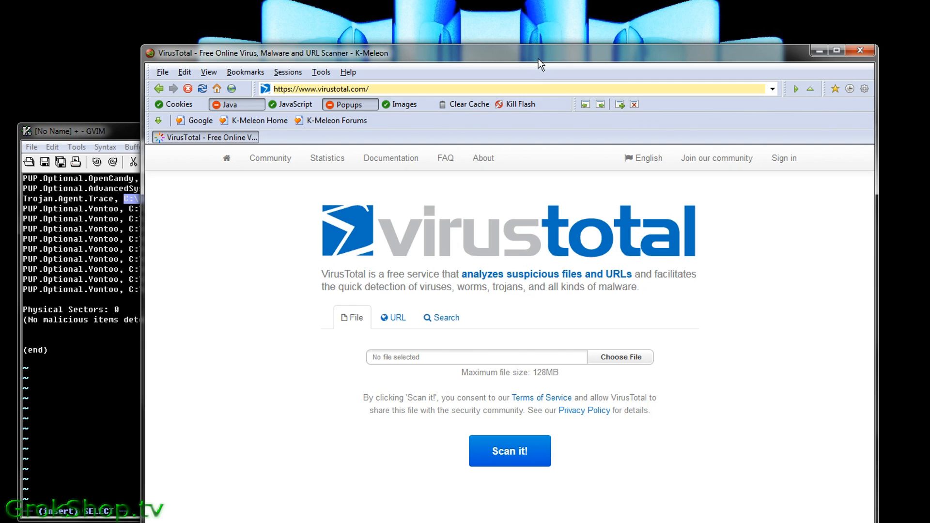
Step: On the VirusTotal site in K-Meleon, choose admin.txt from the AppData\Local\Windows Server folder as the file to scan
drag(539, 59, 497, 48)
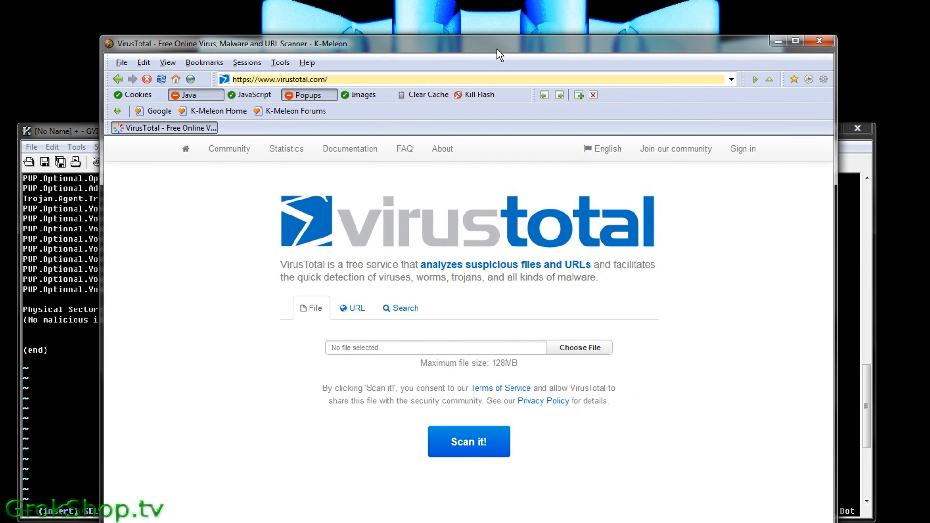
click(566, 347)
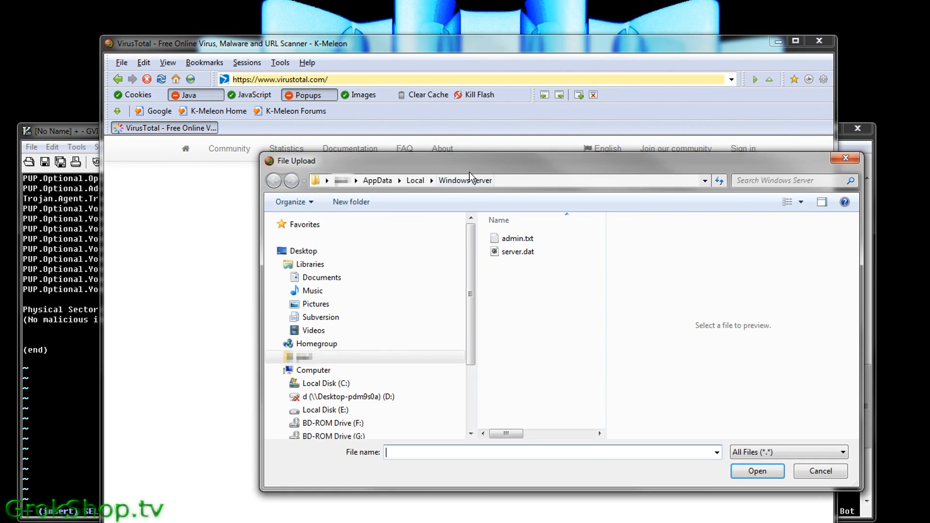
click(522, 186)
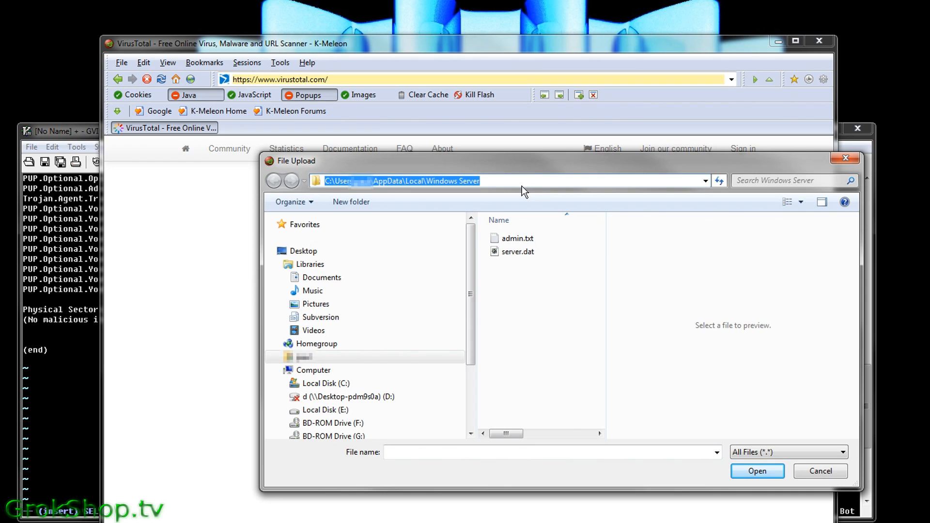
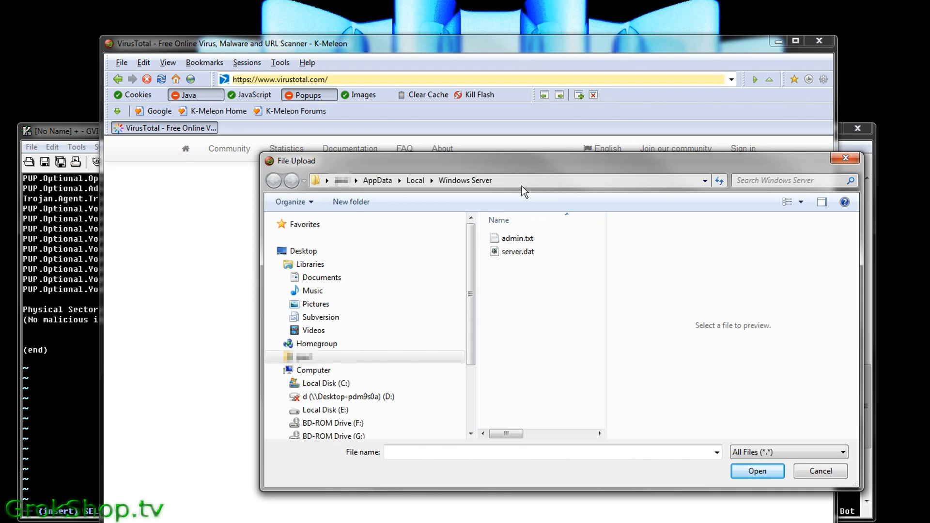
click(529, 237)
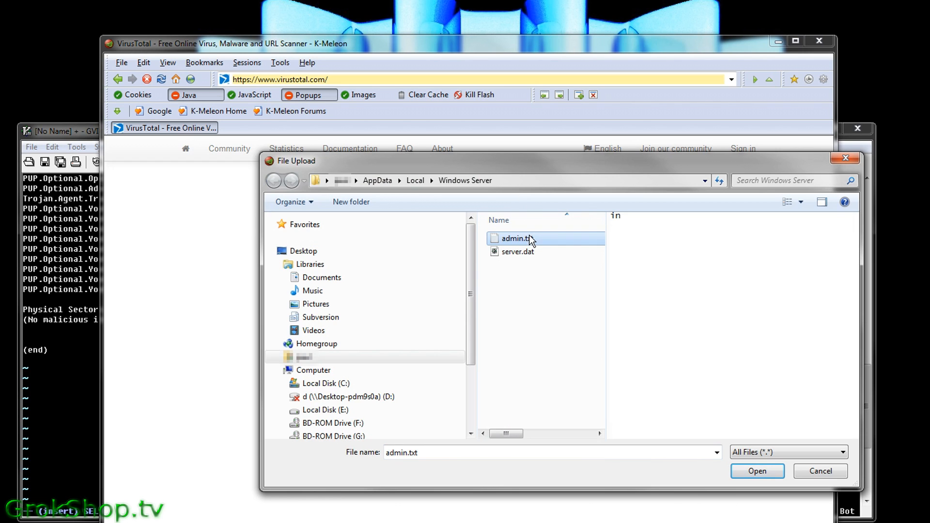
click(751, 474)
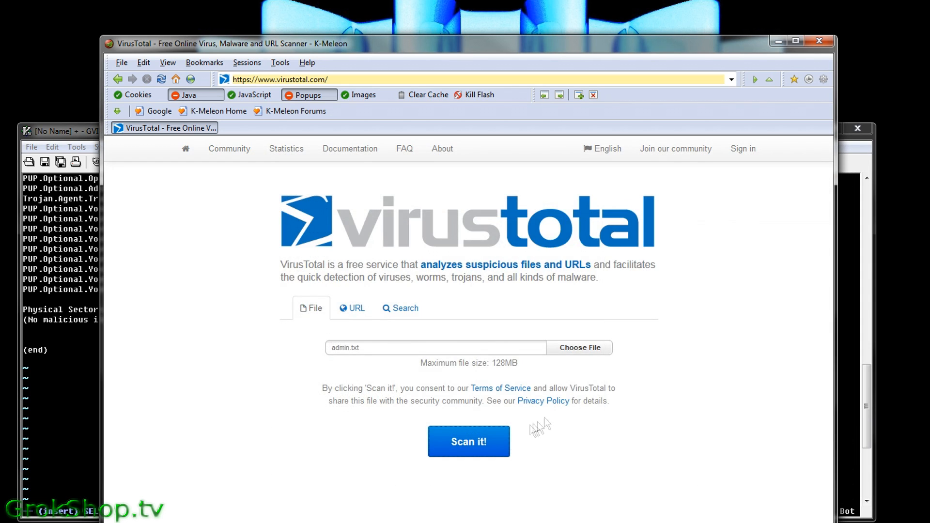
Step: Submit admin.txt for scanning and examine the detection ratio and the individual antivirus results
click(497, 443)
click(525, 320)
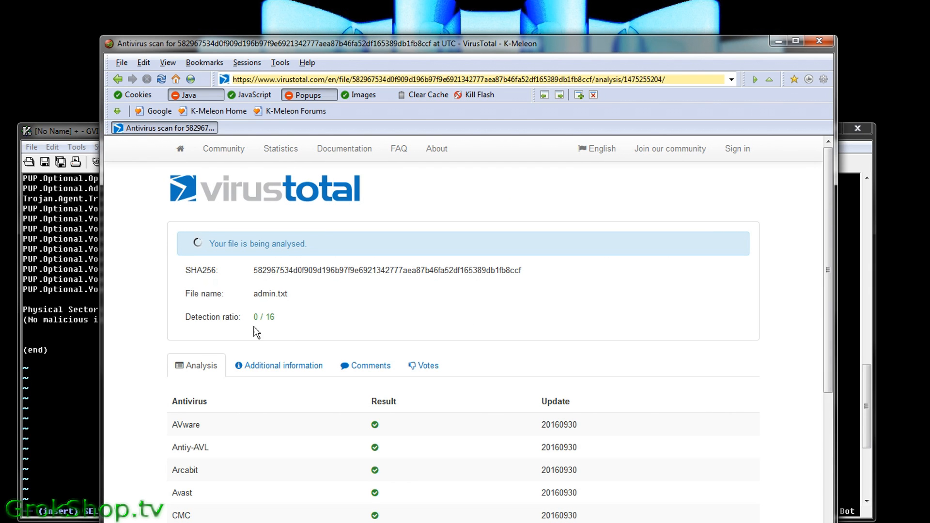
mouse_move(828, 239)
mouse_down()
mouse_move(832, 412)
mouse_move(826, 230)
mouse_up()
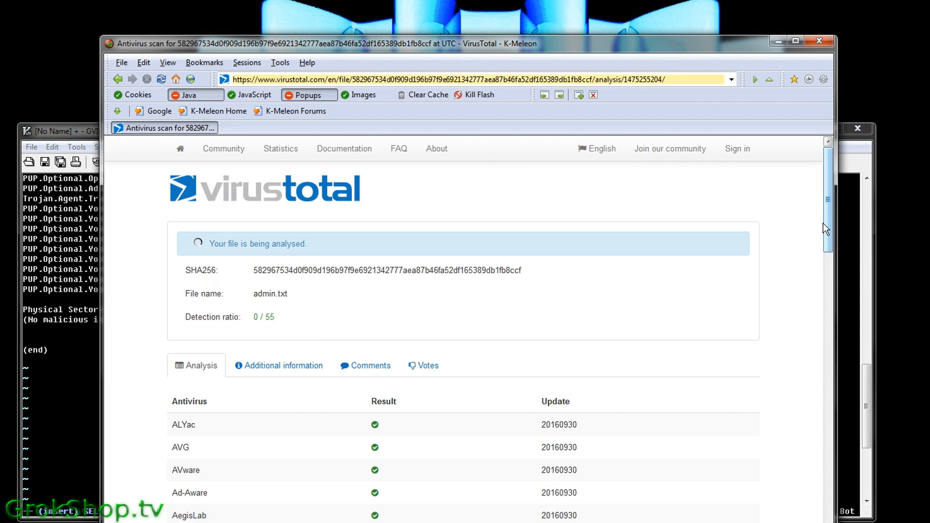
drag(189, 339, 537, 339)
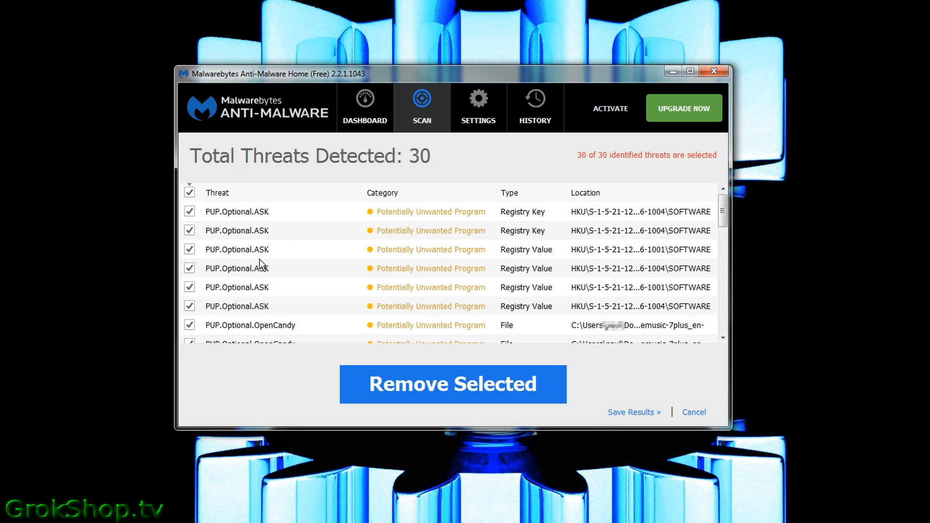
Step: Remove all selected threats in Malwarebytes Anti-Malware and decline restarting the computer
click(481, 379)
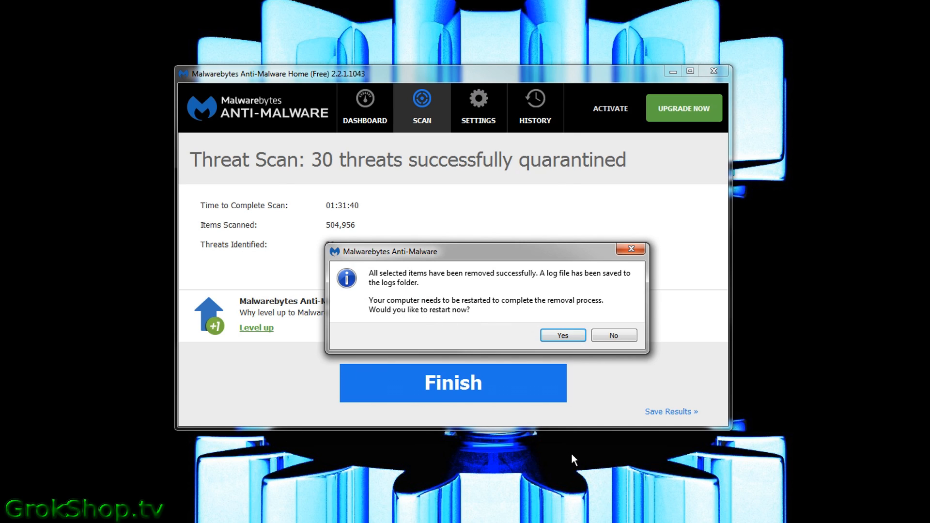
click(603, 339)
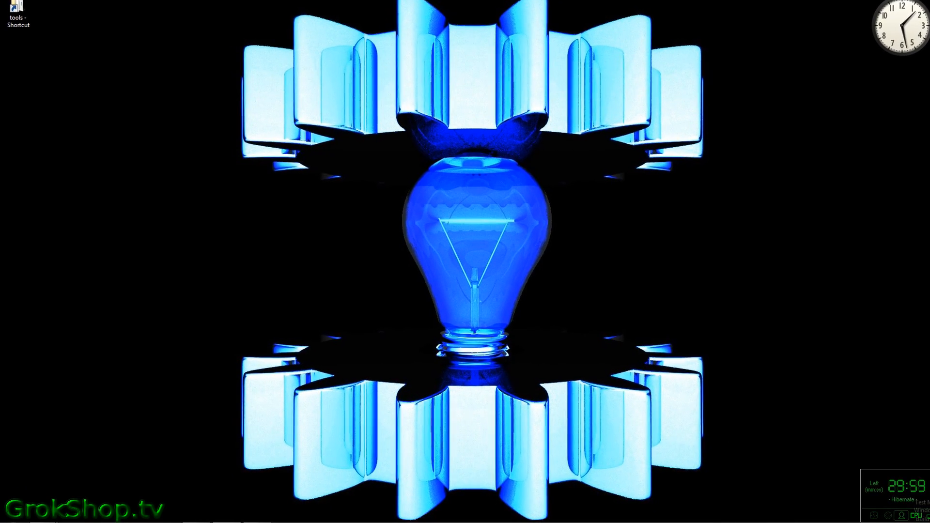
Step: Search the computer for "power" and open the Change power-saving settings entry
click(15, 513)
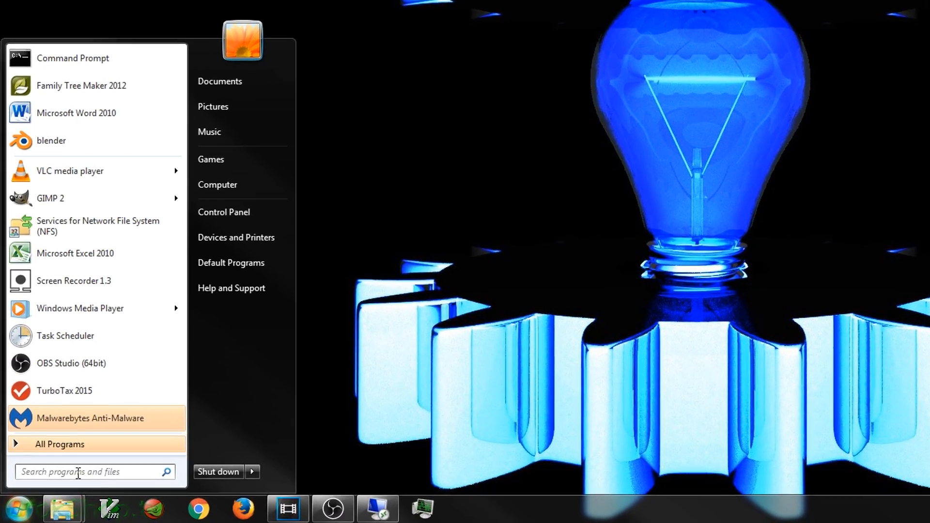
text(power)
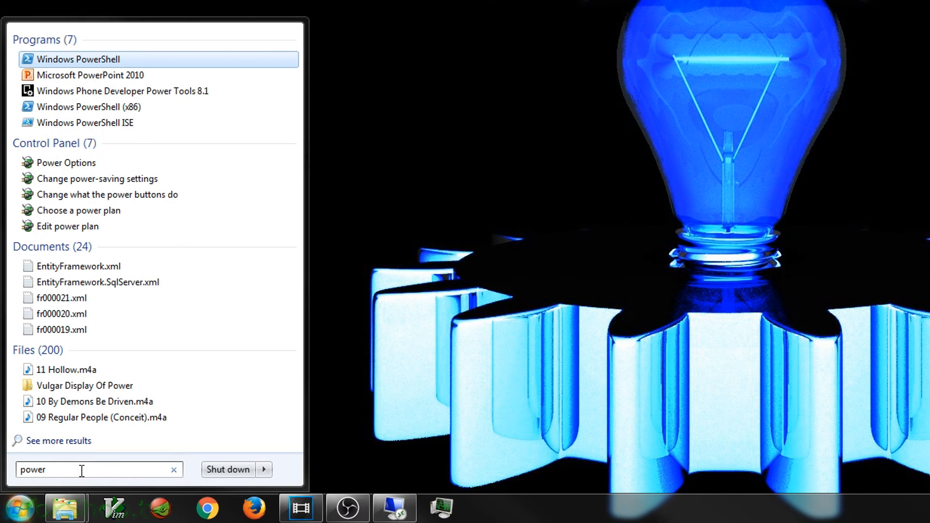
key(Down)
key(Down)
key(Down)
key(Down)
key(Down)
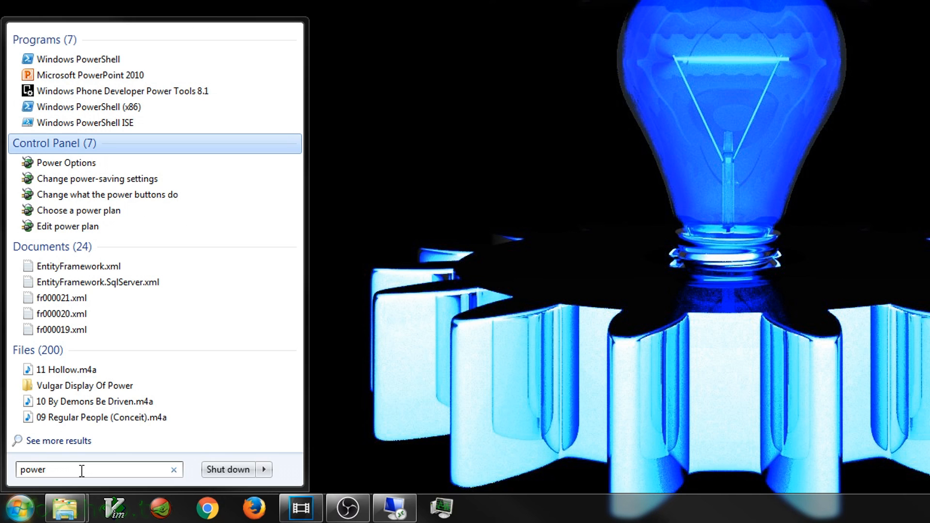
key(Down)
key(Down)
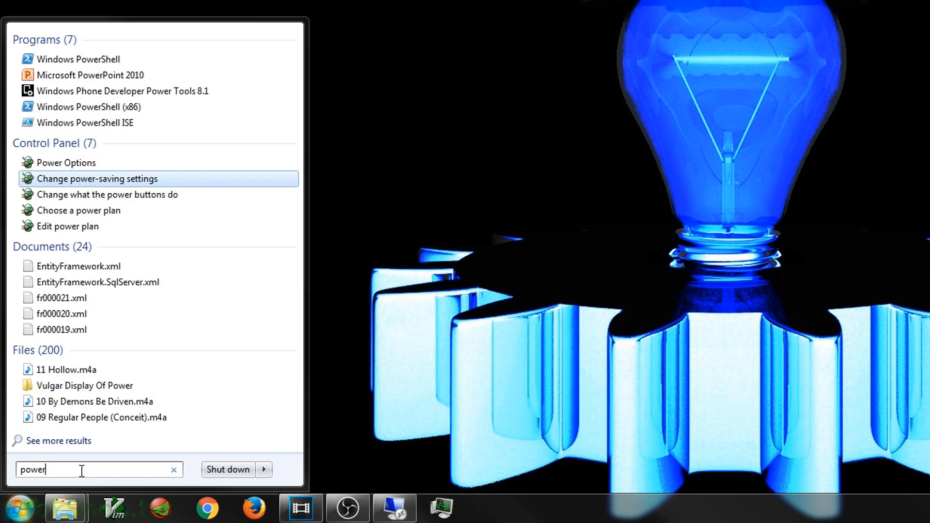
key(Return)
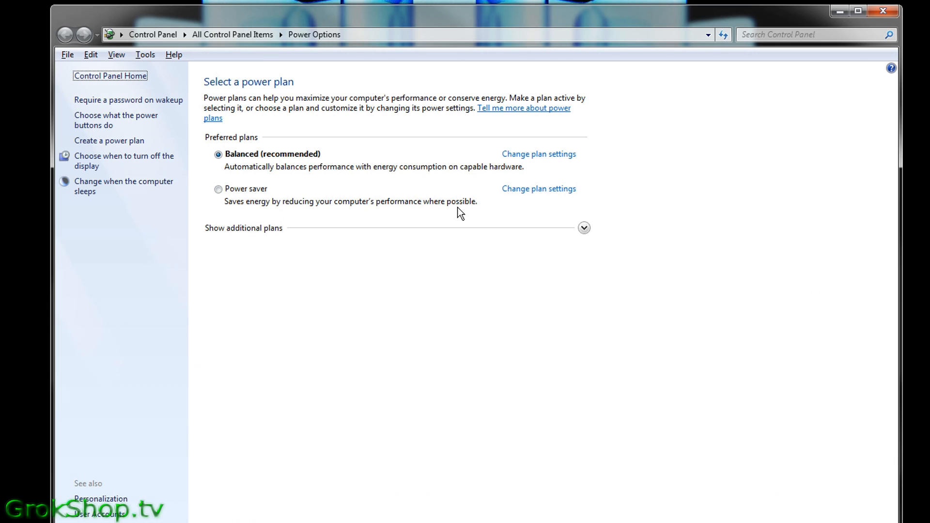
Step: Open the Balanced plan's advanced power settings and look at when the hard disk turns off
click(522, 155)
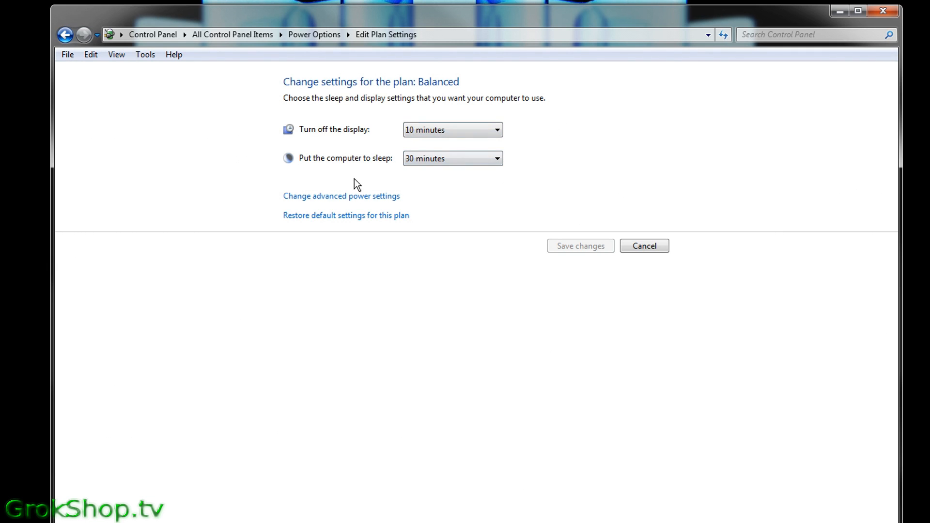
click(340, 196)
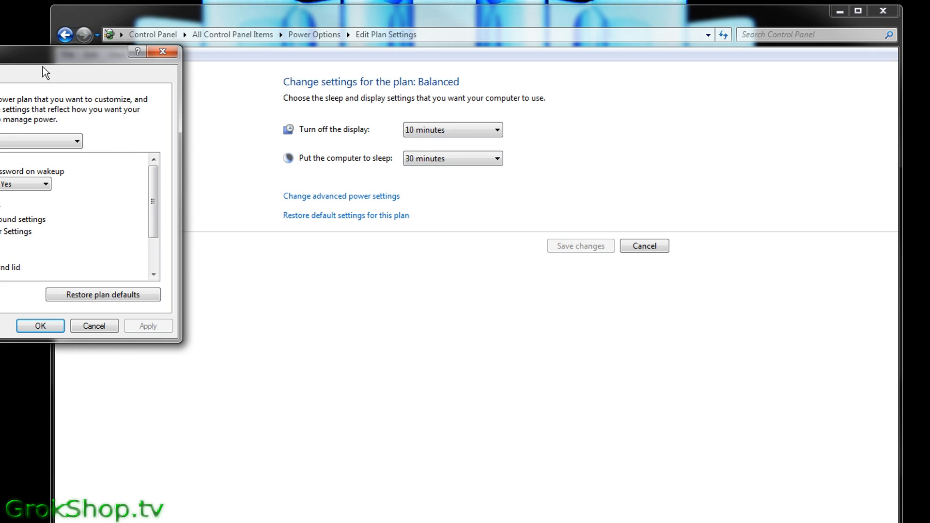
drag(42, 59, 416, 93)
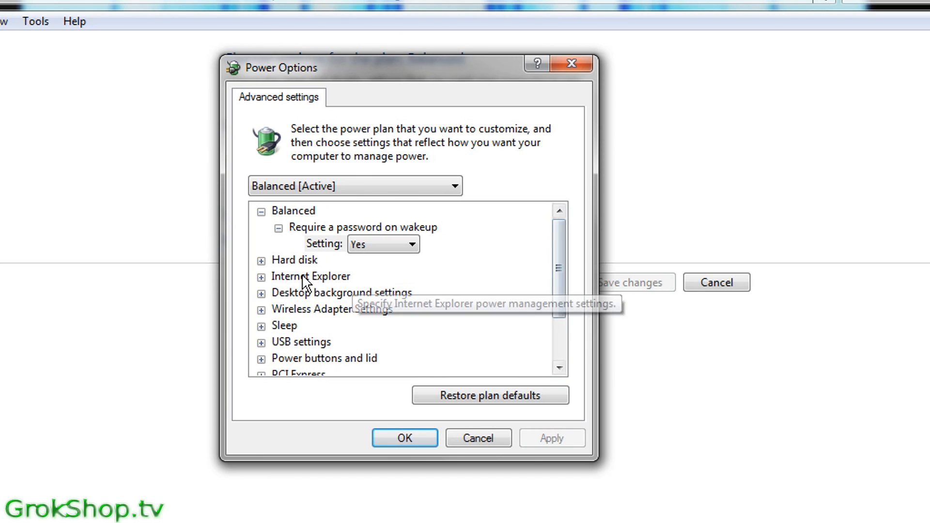
click(261, 260)
click(278, 277)
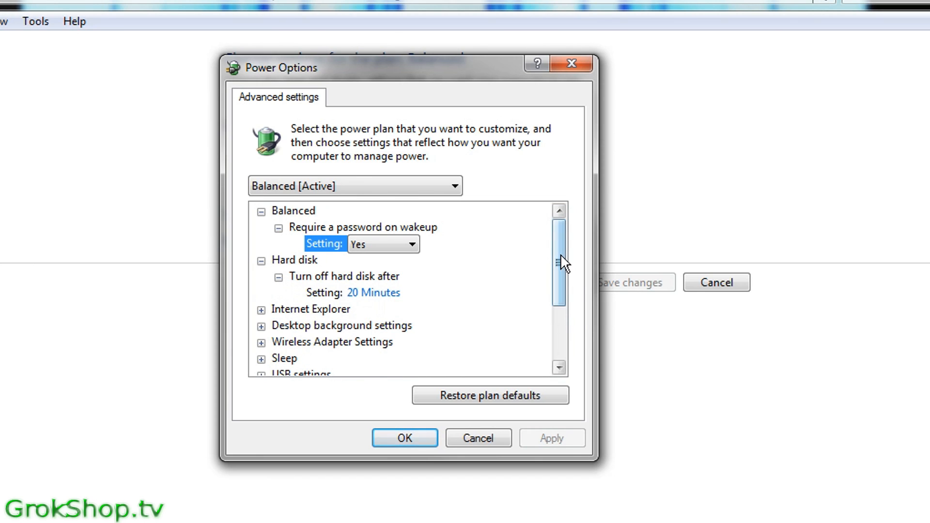
Step: Examine the minimum and maximum processor state and the cooling policy under Processor power management, and close the advanced settings without saving
drag(561, 255, 571, 320)
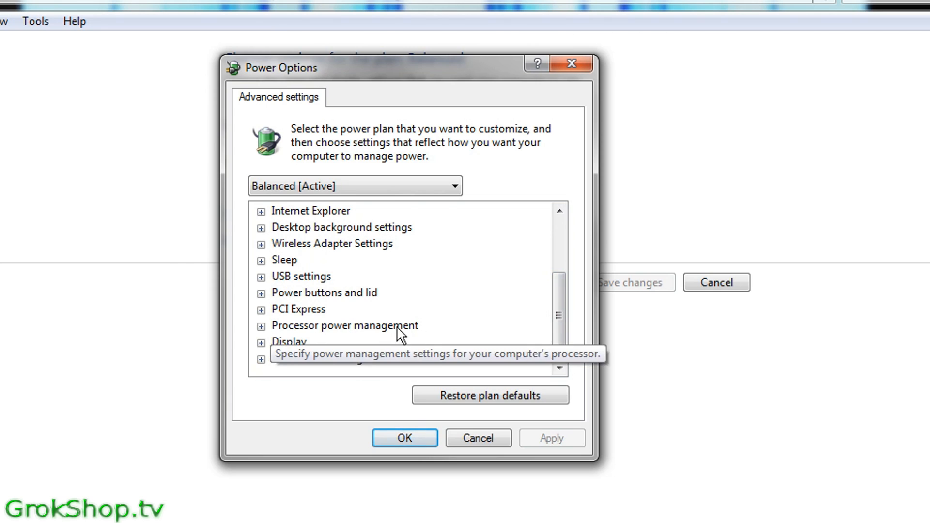
click(262, 329)
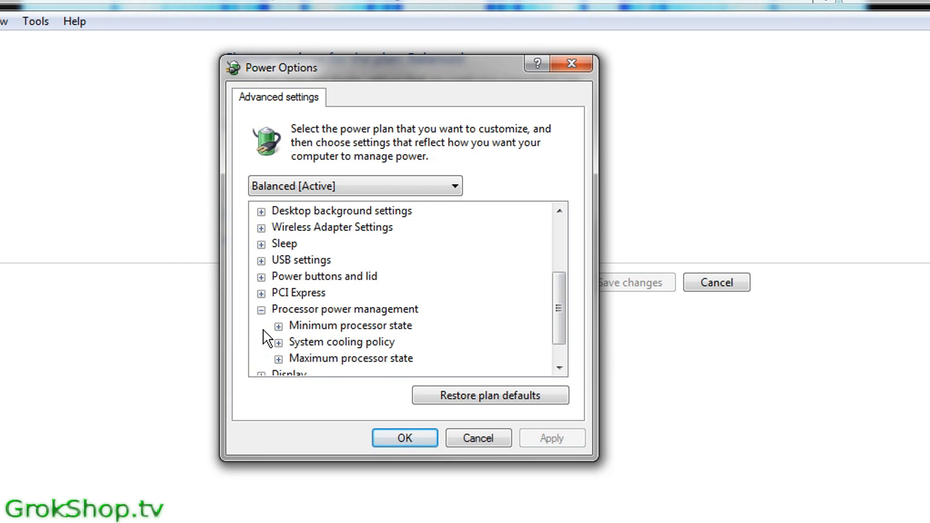
click(278, 326)
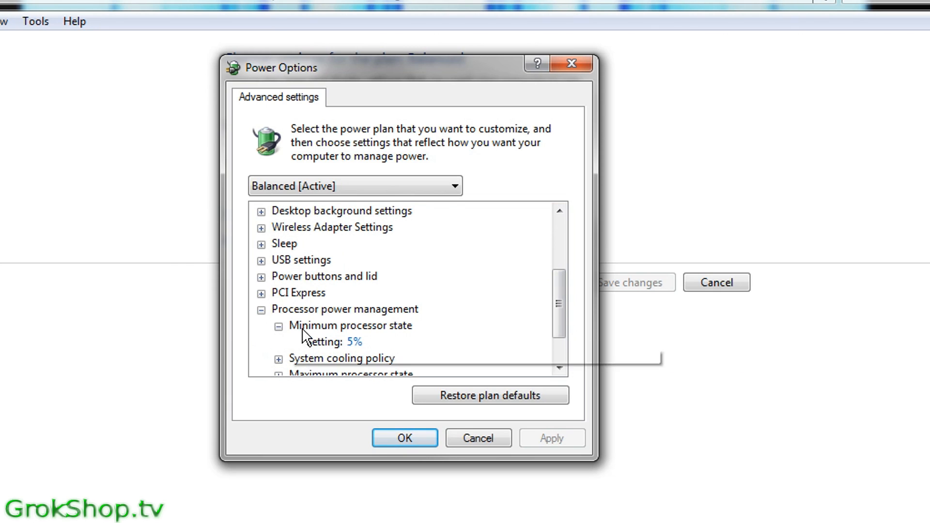
drag(556, 307, 557, 353)
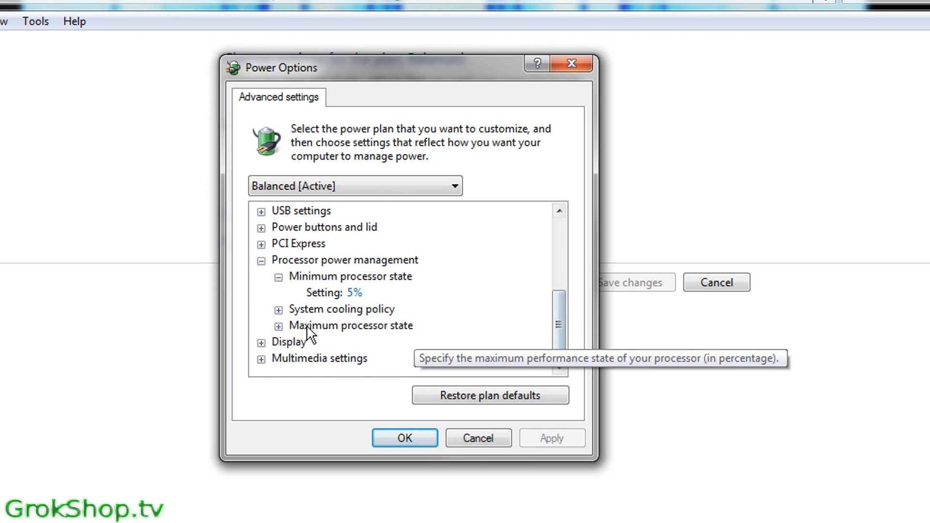
click(279, 311)
click(279, 342)
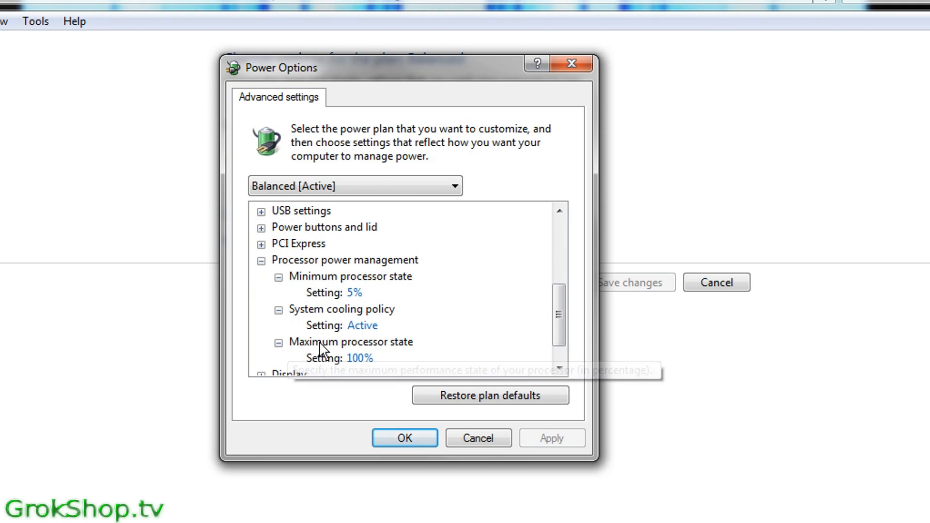
drag(558, 323, 558, 331)
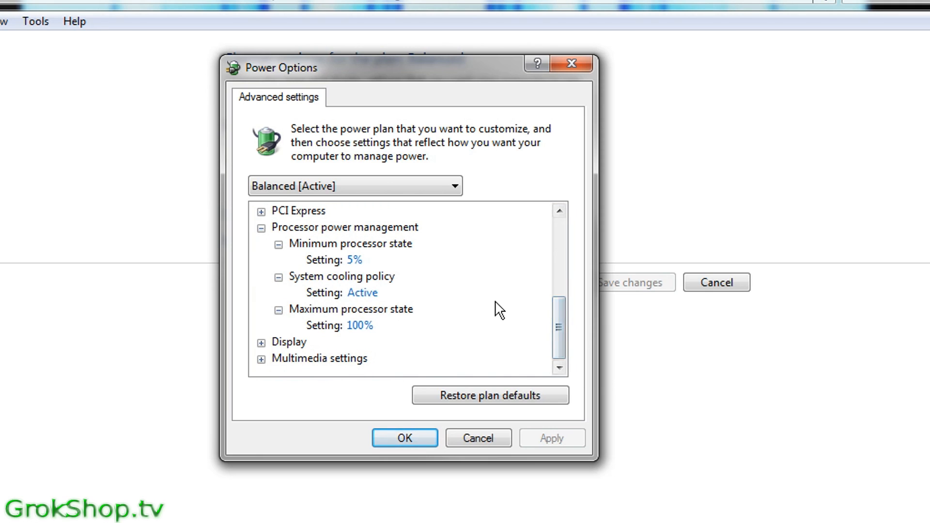
click(355, 259)
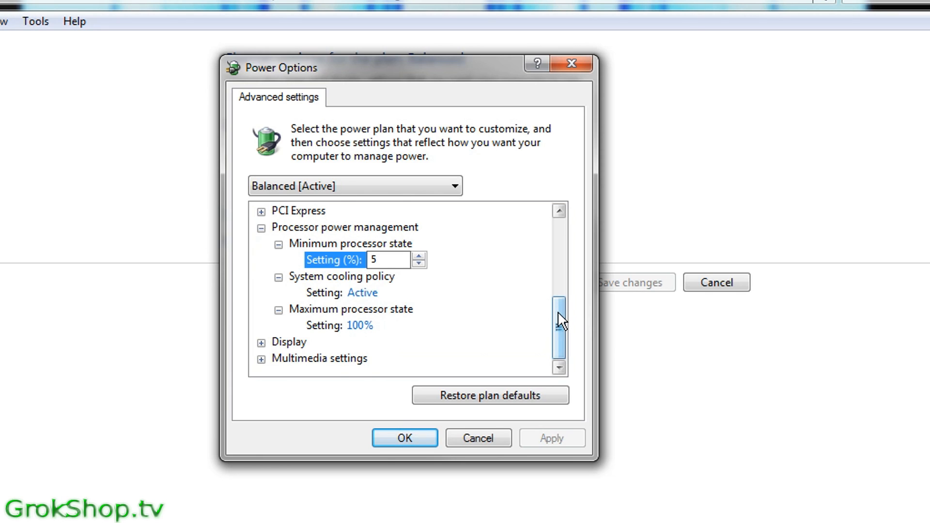
mouse_move(557, 312)
mouse_down()
mouse_move(557, 289)
mouse_move(558, 309)
mouse_up()
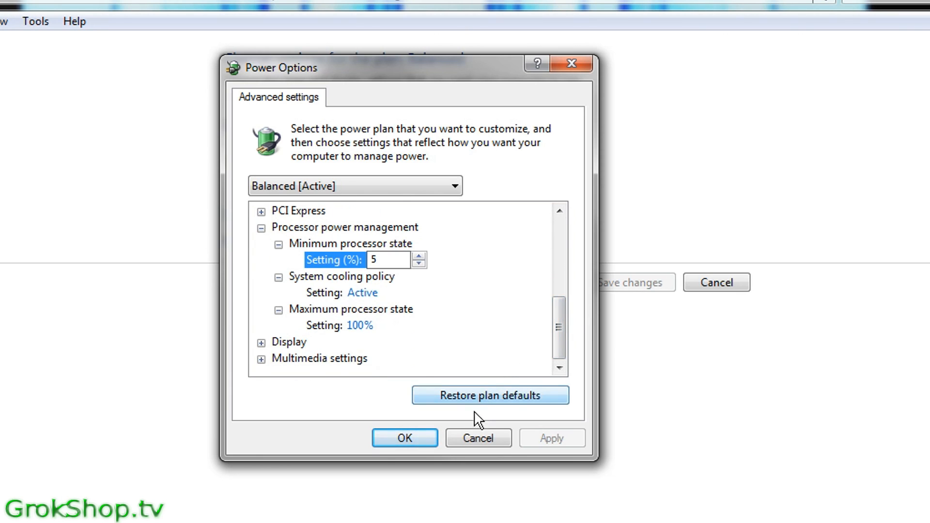
click(469, 438)
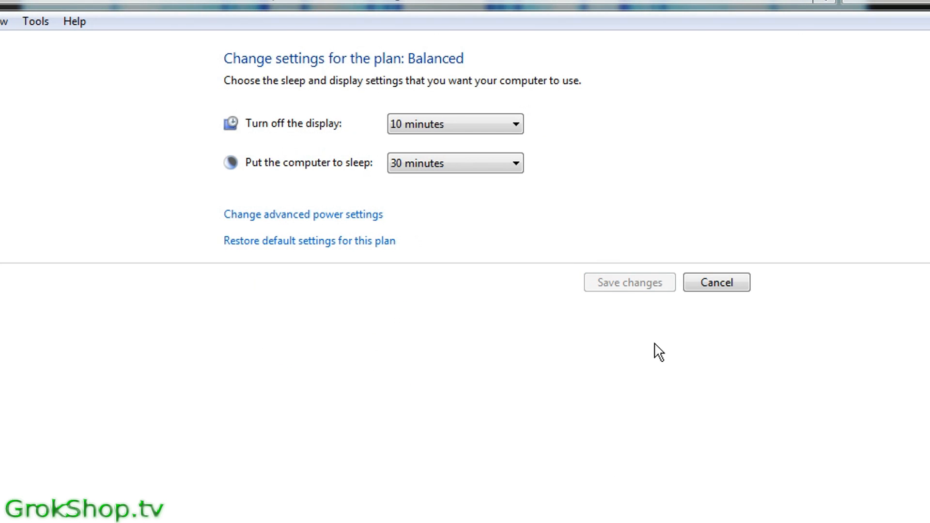
Step: Leave the Balanced plan's settings without saving and show the additional power plans
click(734, 281)
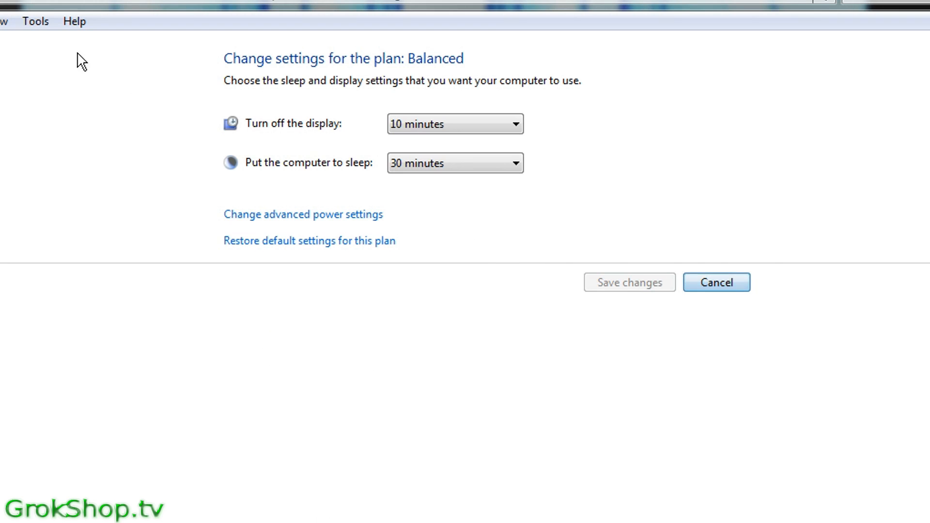
key(alt+Left)
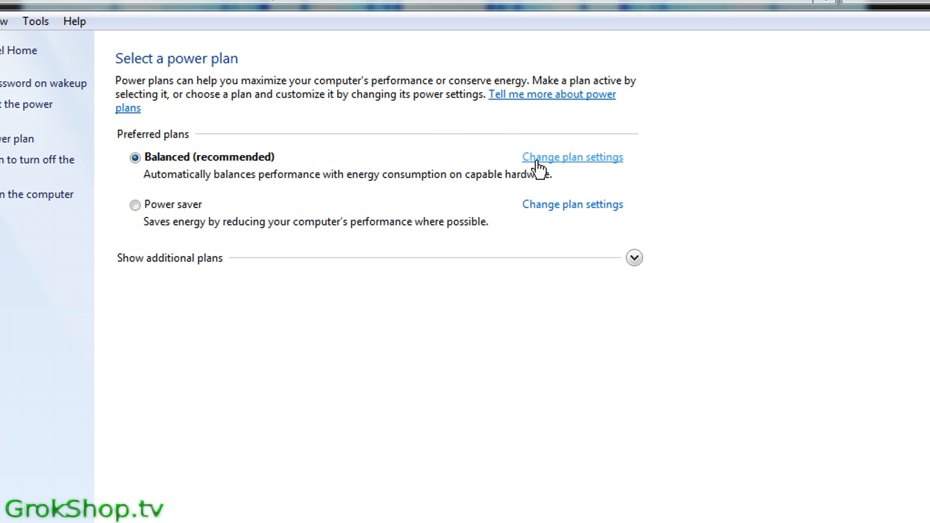
click(635, 259)
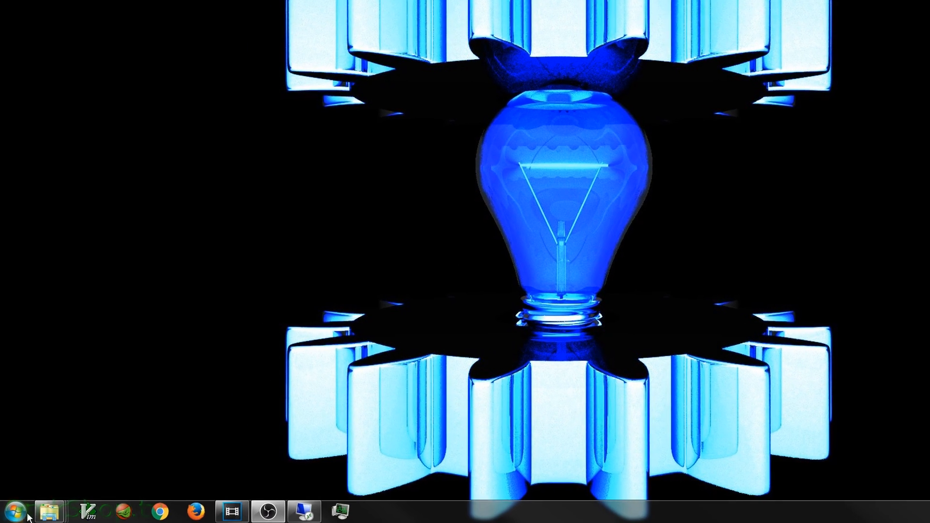
Step: Search for "index", open Indexing Options to review the indexed locations, and close the dialog
click(14, 511)
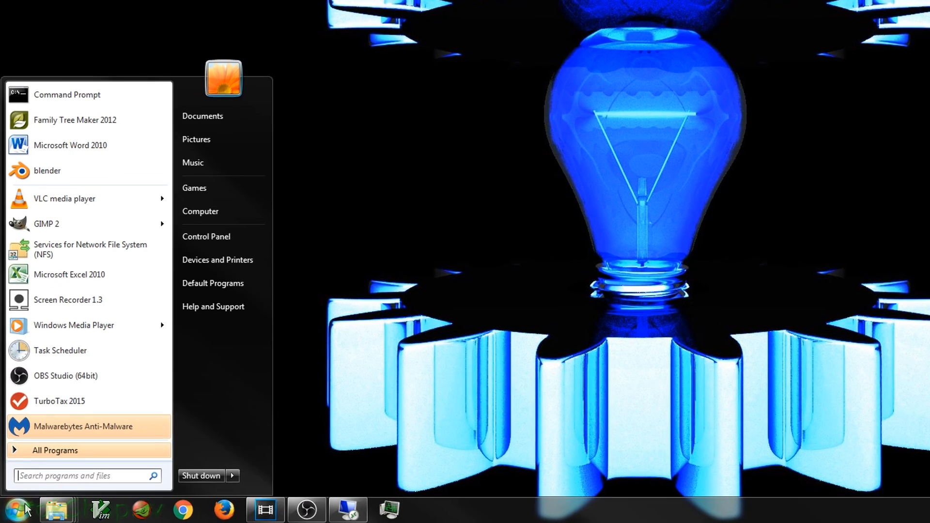
text(index)
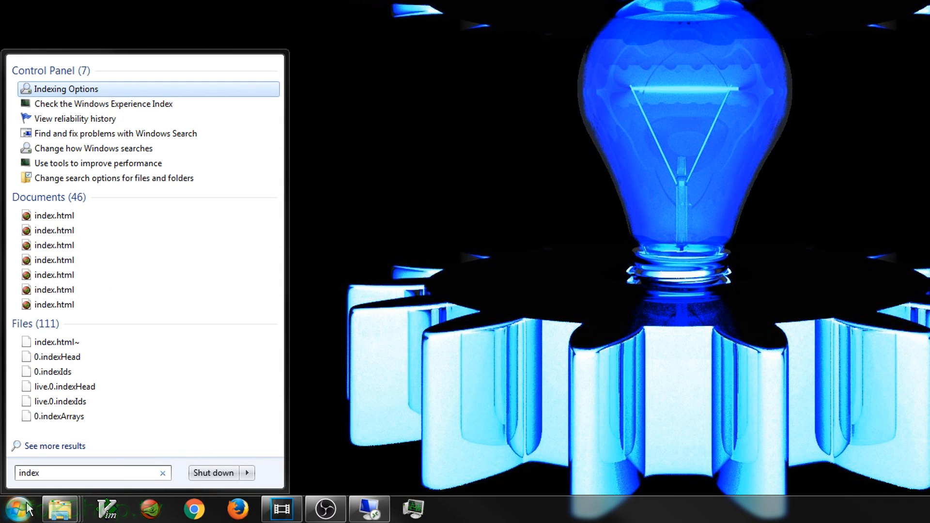
click(63, 89)
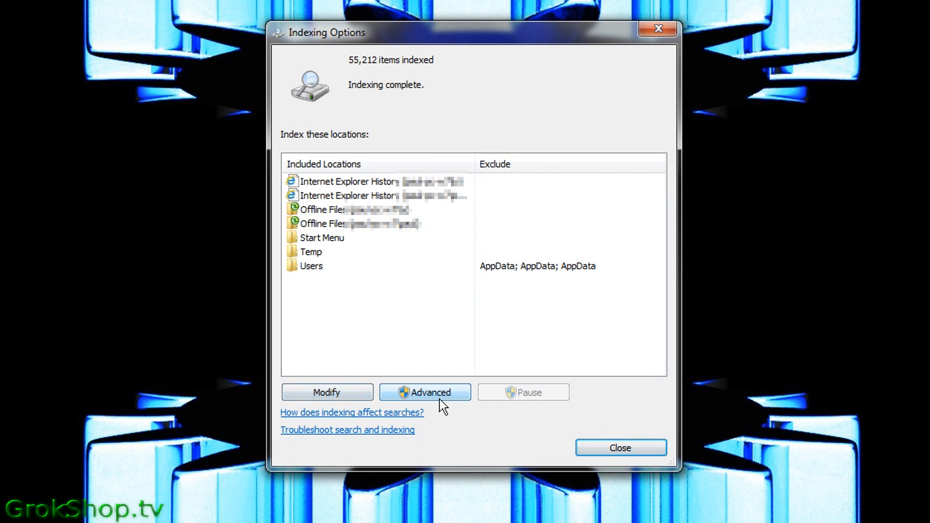
click(612, 446)
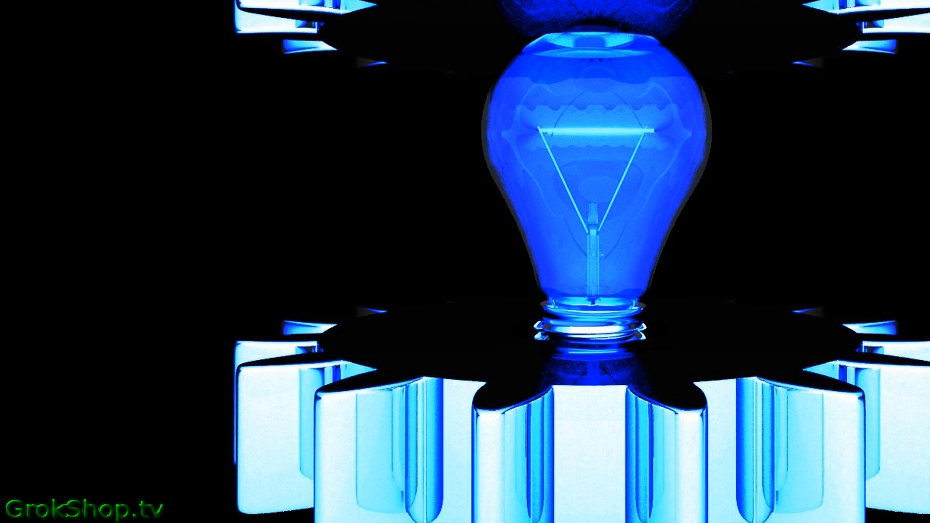
Step: Search for "services", open the Services console and locate the Windows Search service
click(12, 514)
click(29, 483)
text(serv)
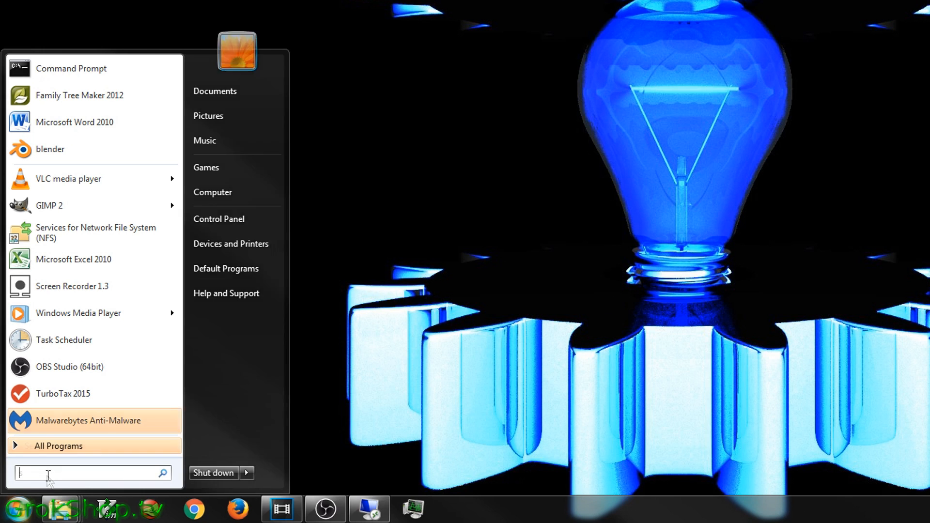
text(ices)
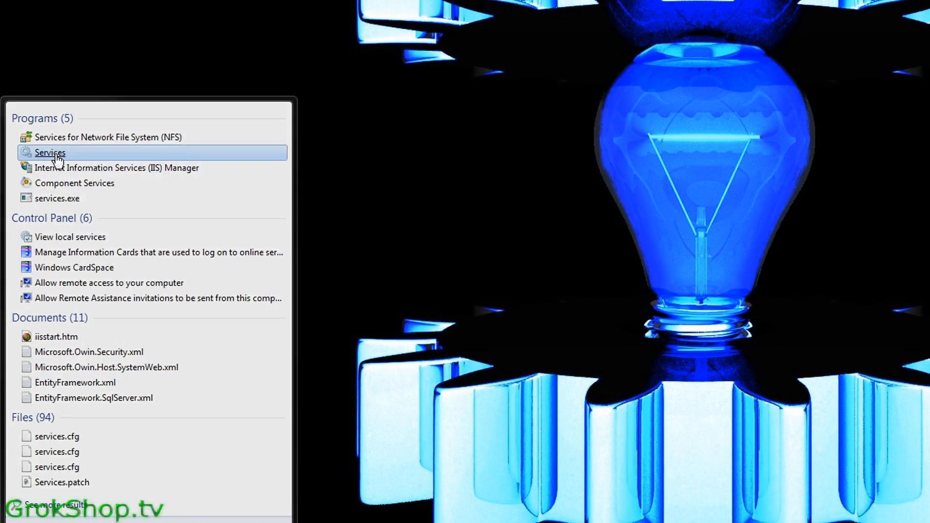
click(57, 156)
click(397, 201)
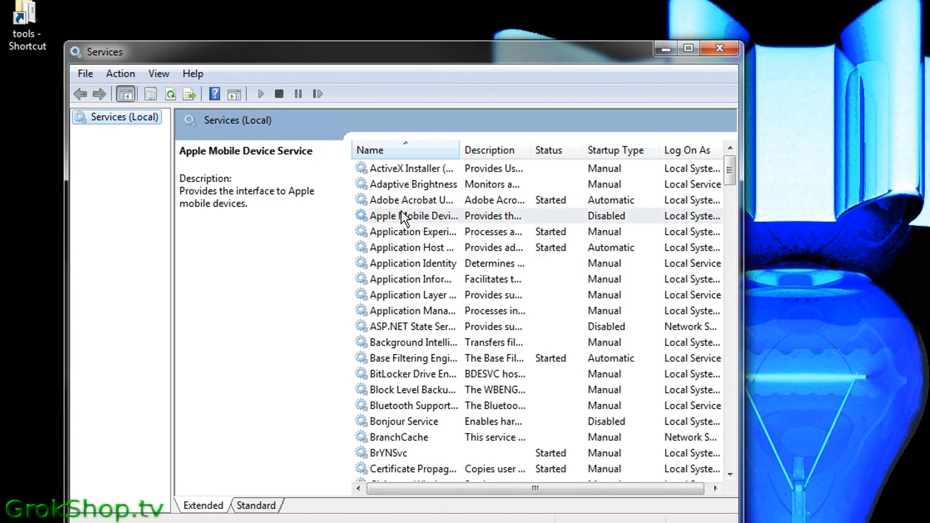
key(w)
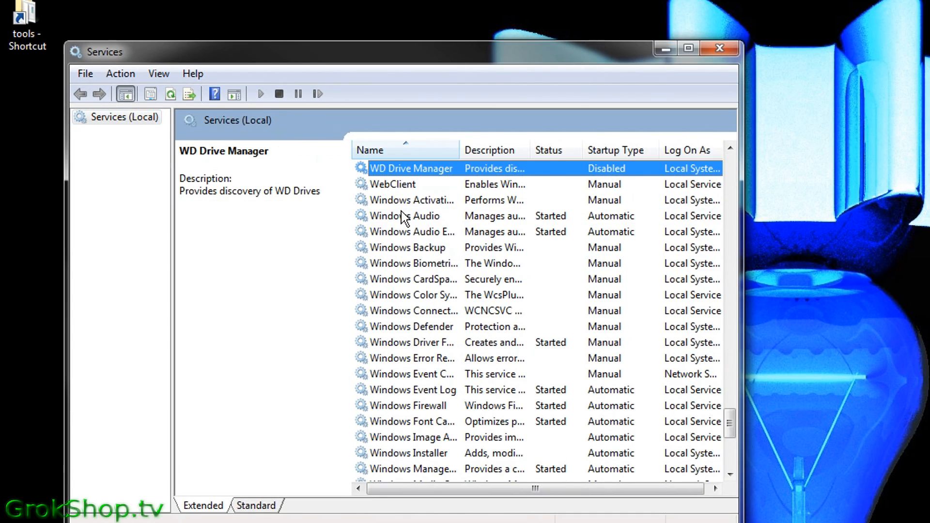
scroll(402, 219, down, 5)
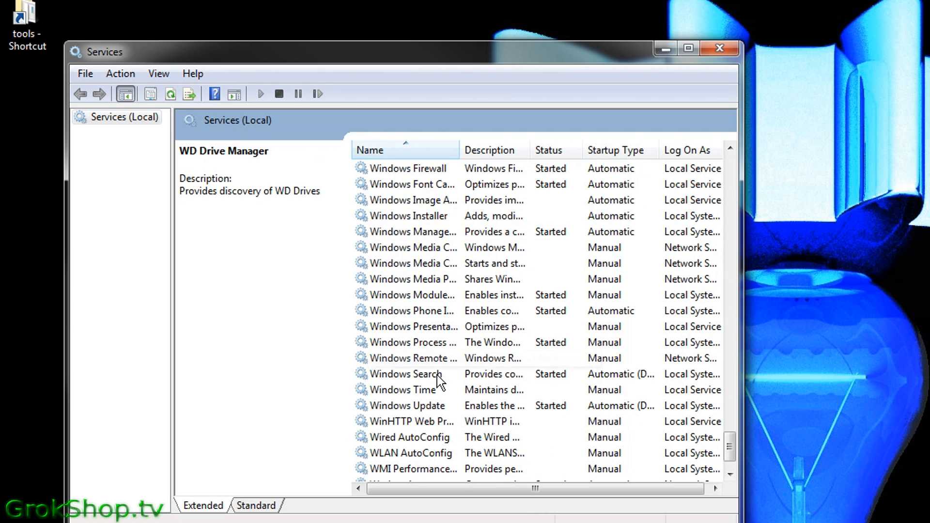
Step: Review the startup type choices in the Windows Search service's properties, cancel without changes and close Services
click(437, 375)
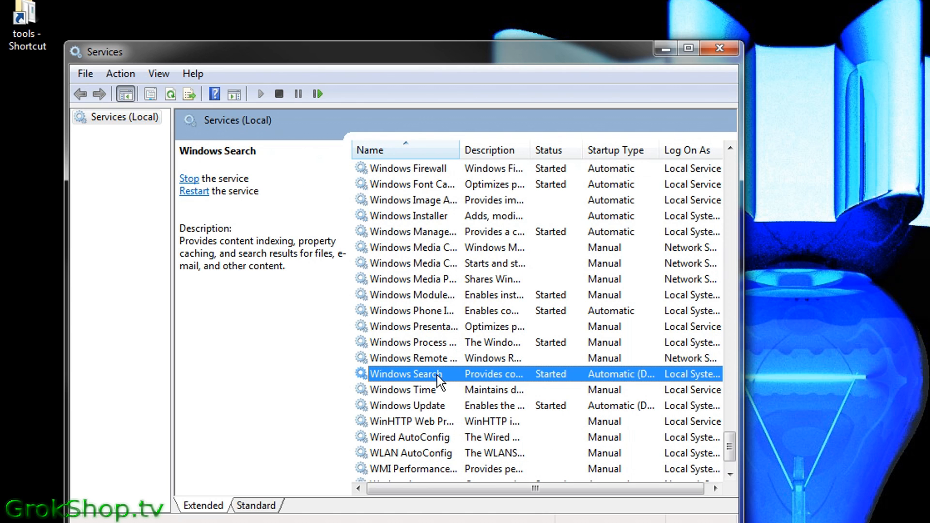
double_click(437, 375)
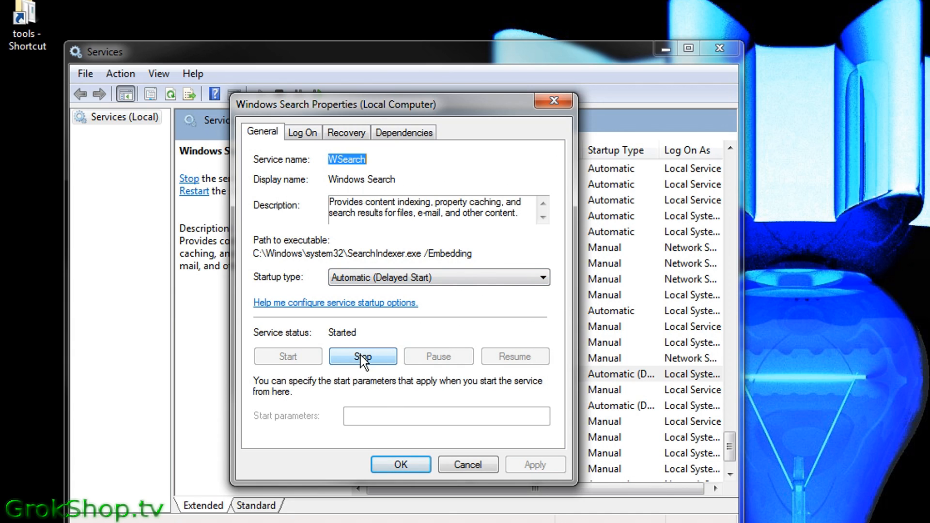
click(496, 279)
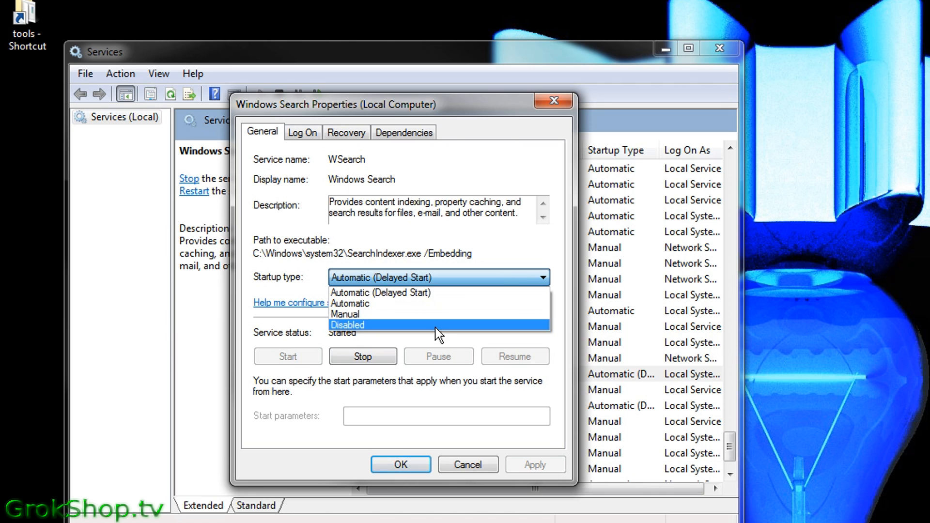
click(455, 472)
click(465, 466)
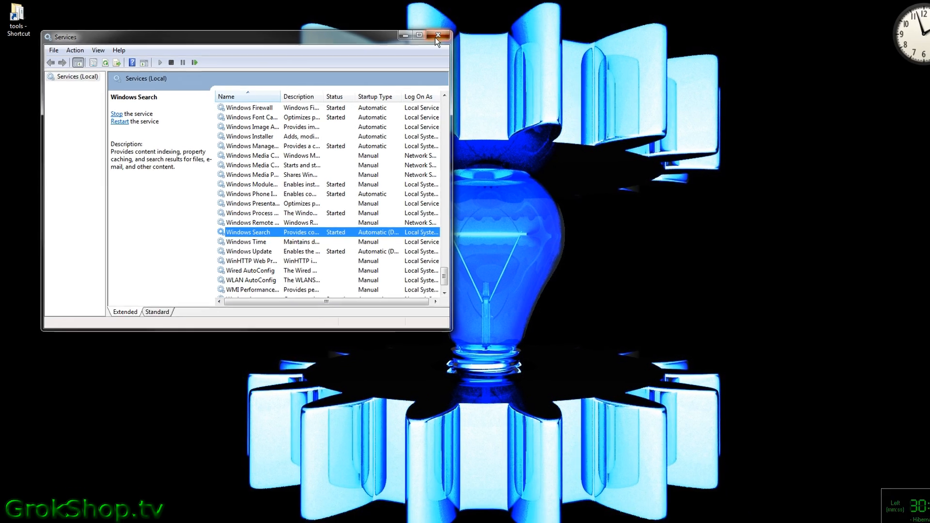
click(678, 46)
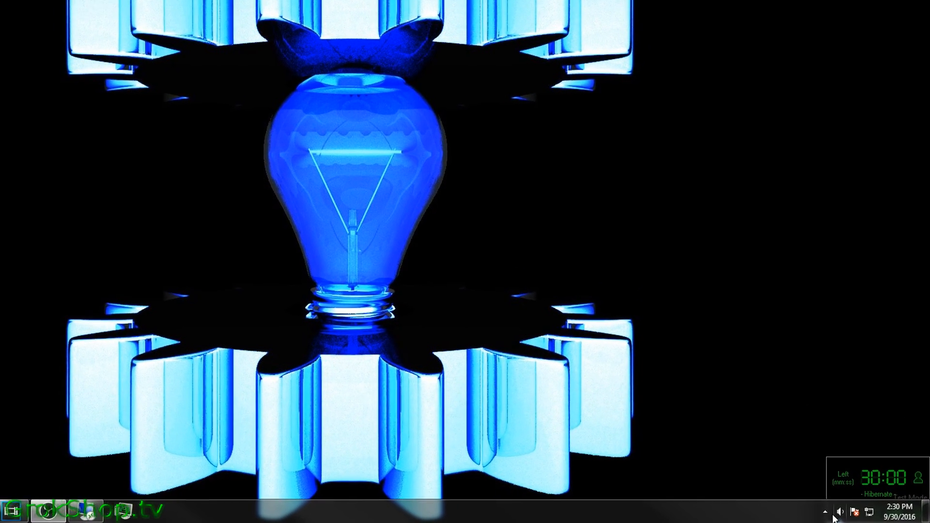
Step: Open Microsoft Security Essentials, limit CPU usage during scheduled scans to 10%, save the change and close the program
click(841, 513)
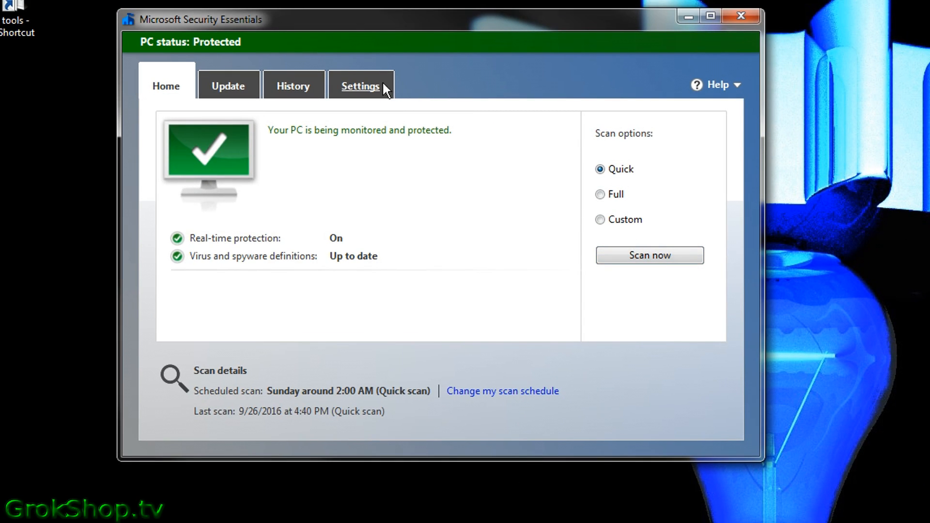
click(378, 85)
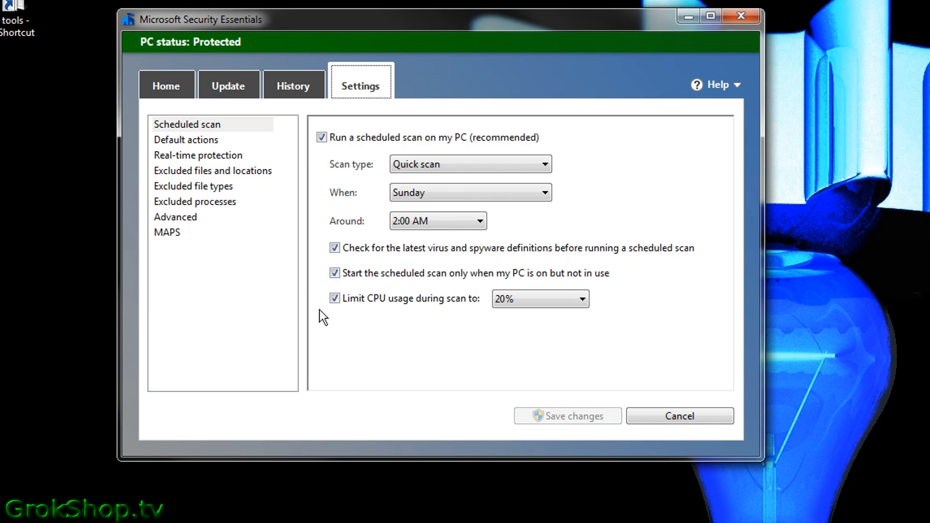
click(572, 307)
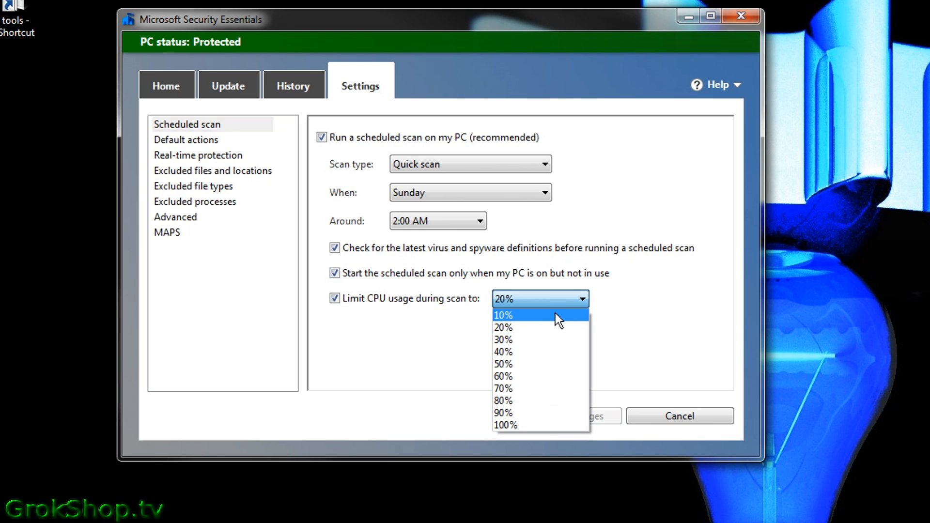
click(555, 314)
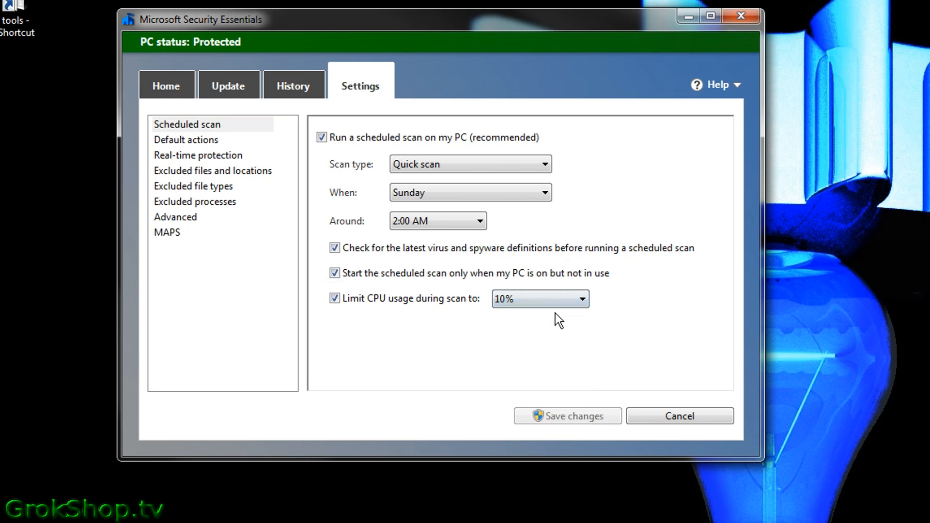
click(564, 421)
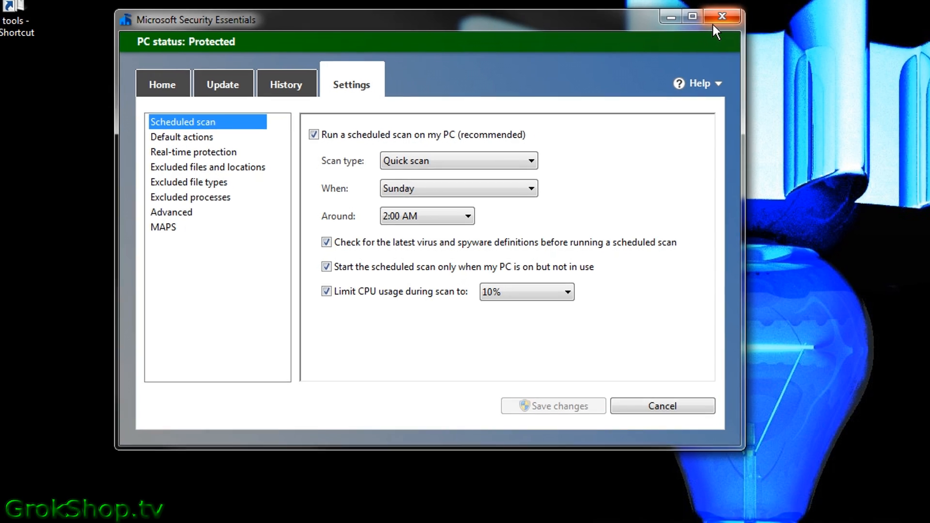
click(714, 20)
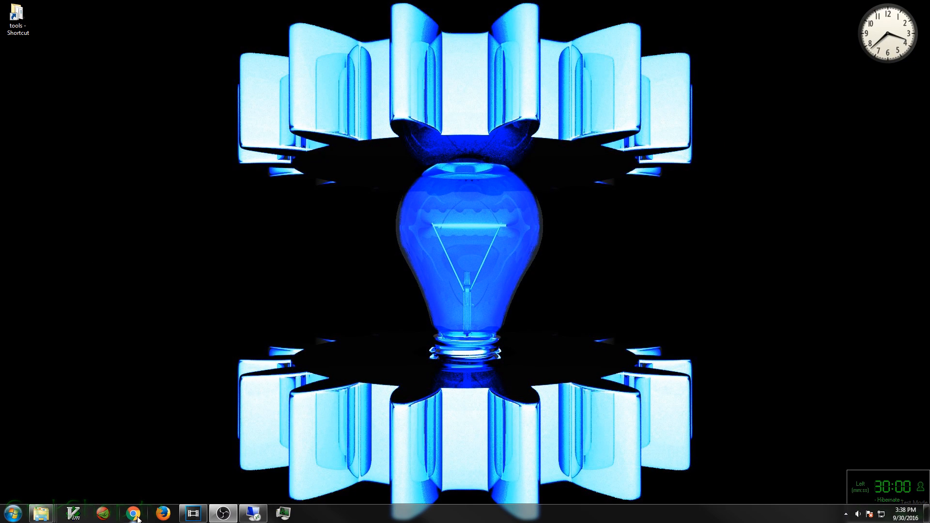
Step: Open the K-Meleon browser, search the web for "lightweight browser" and open Wikipedia's comparison of lightweight web browsers
click(110, 513)
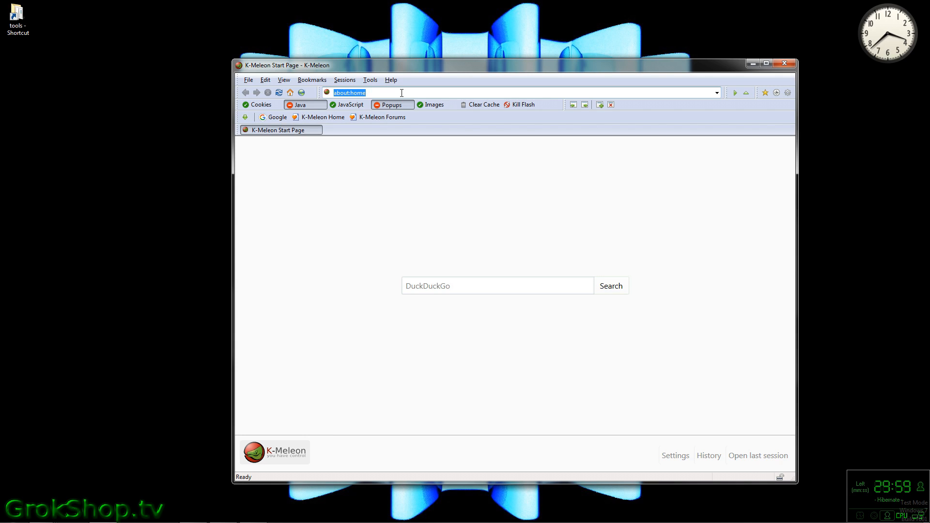
text(lightweight browser)
key(Return)
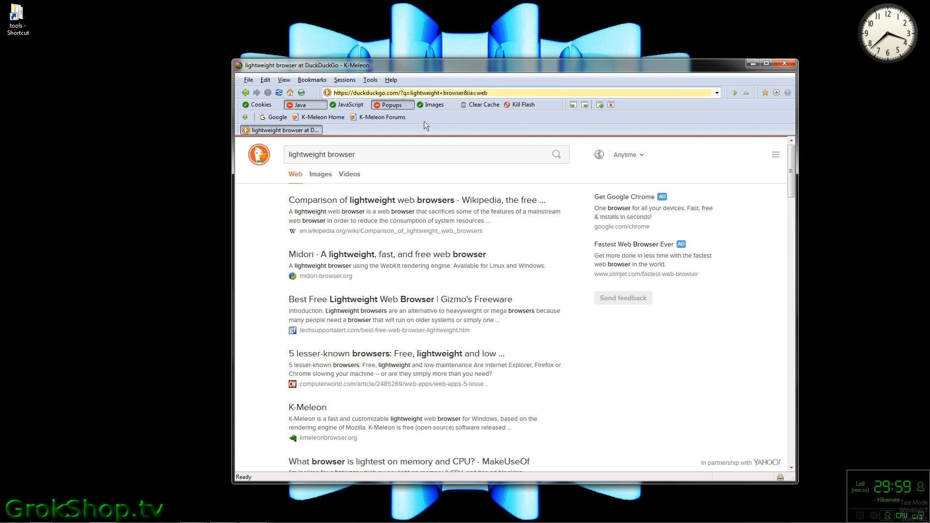
click(452, 202)
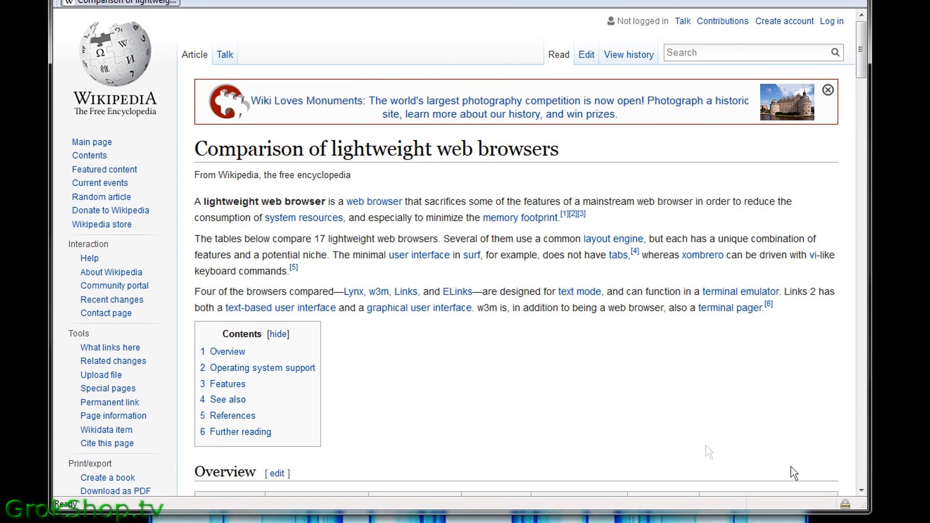
Step: Enlarge the browser window and review the article's Overview table, highlighting the K-Meleon row and clearing the highlight
drag(864, 508, 929, 522)
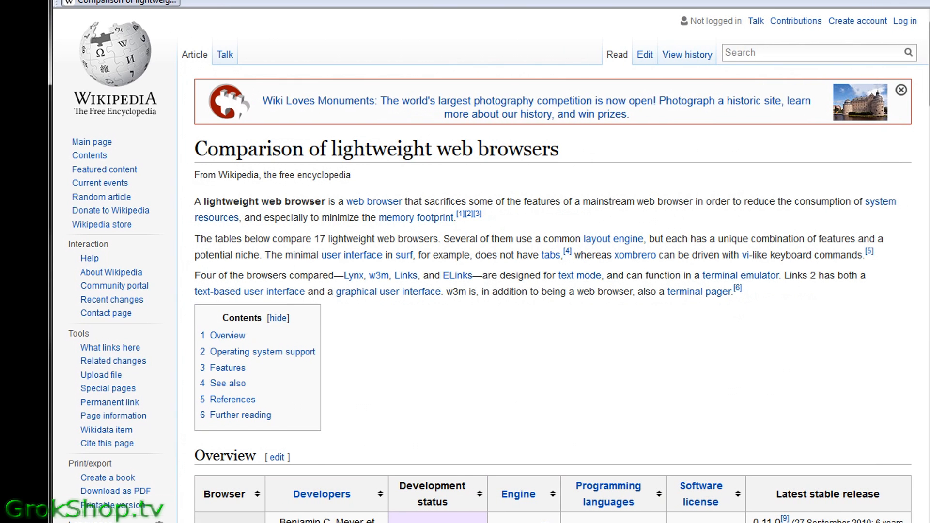
scroll(552, 291, down, 5)
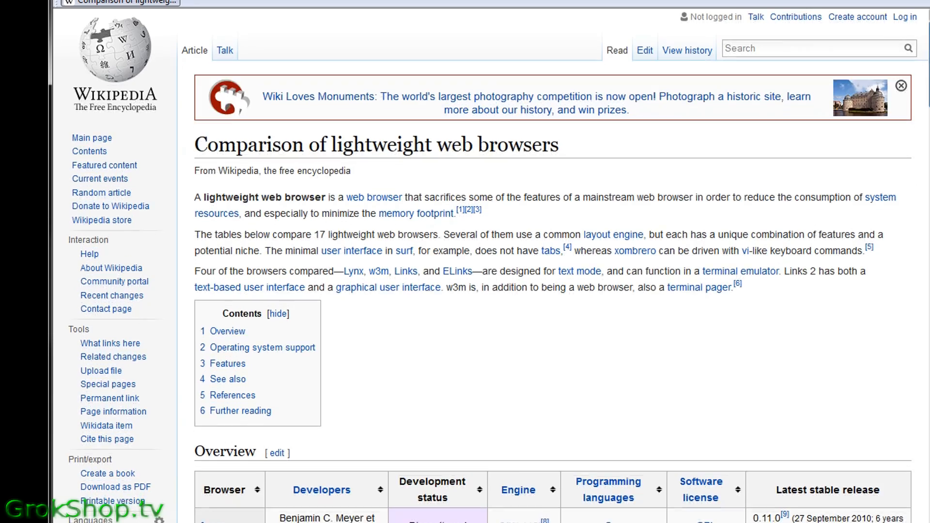
scroll(552, 291, down, 2)
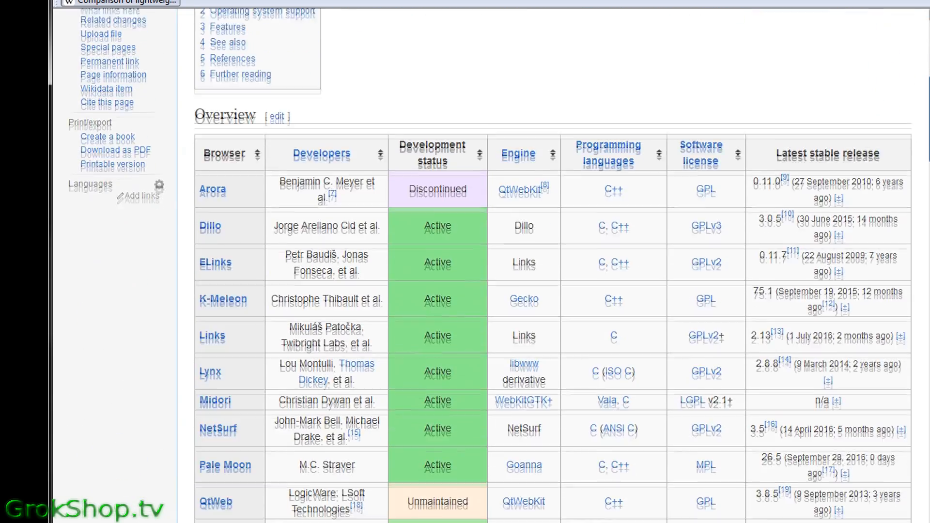
scroll(552, 290, down, 1)
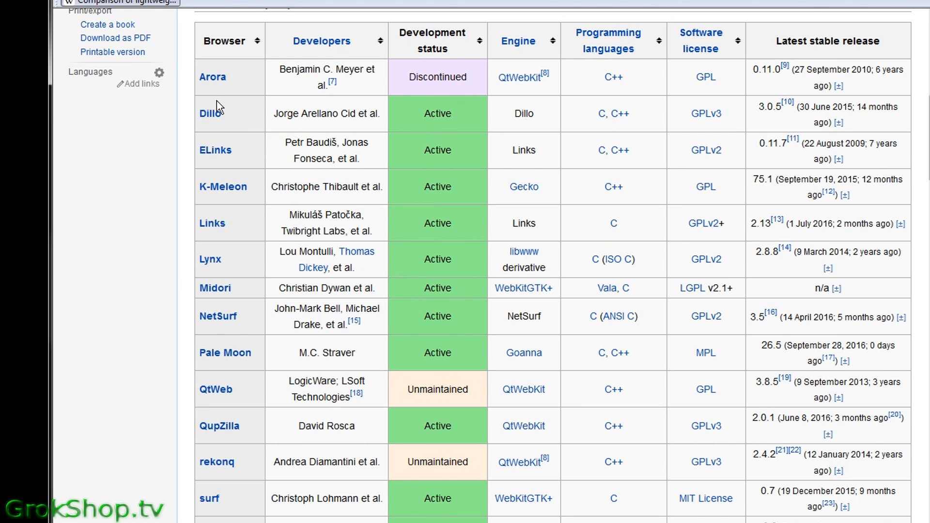
drag(197, 187, 910, 184)
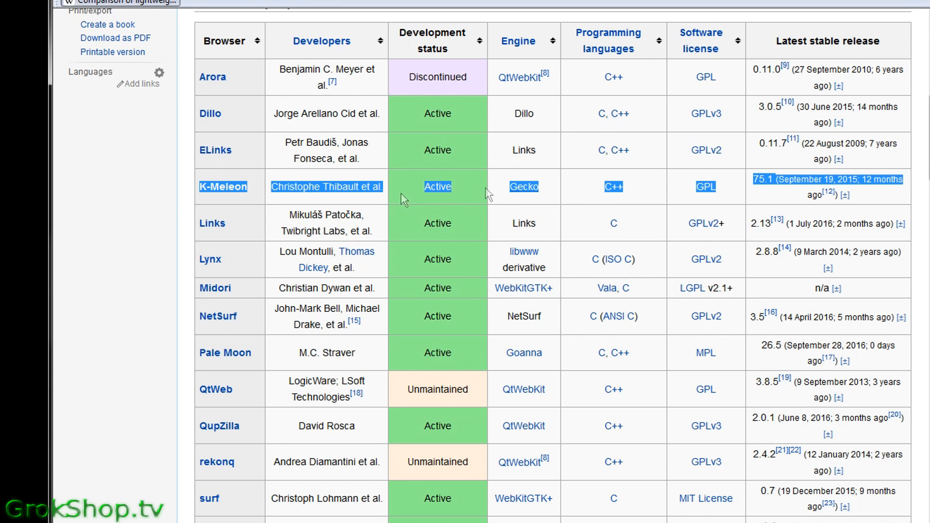
click(172, 201)
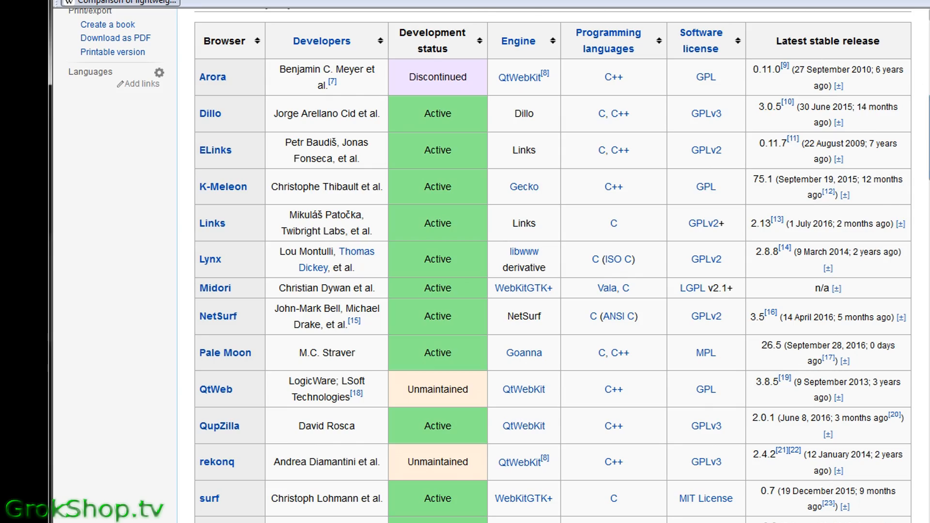
Step: Review the Operating system support table, highlighting its heading, and continue to the Features comparison
scroll(926, 120, down, 6)
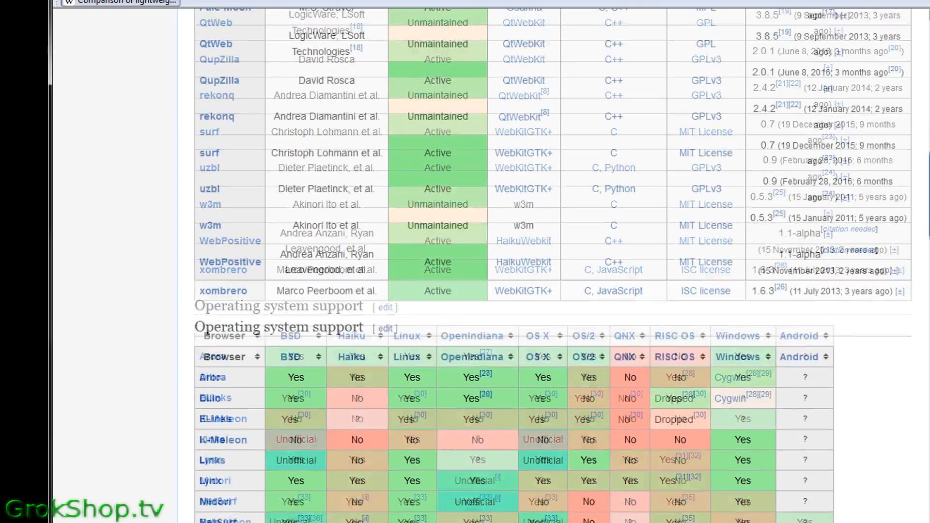
drag(929, 178, 929, 215)
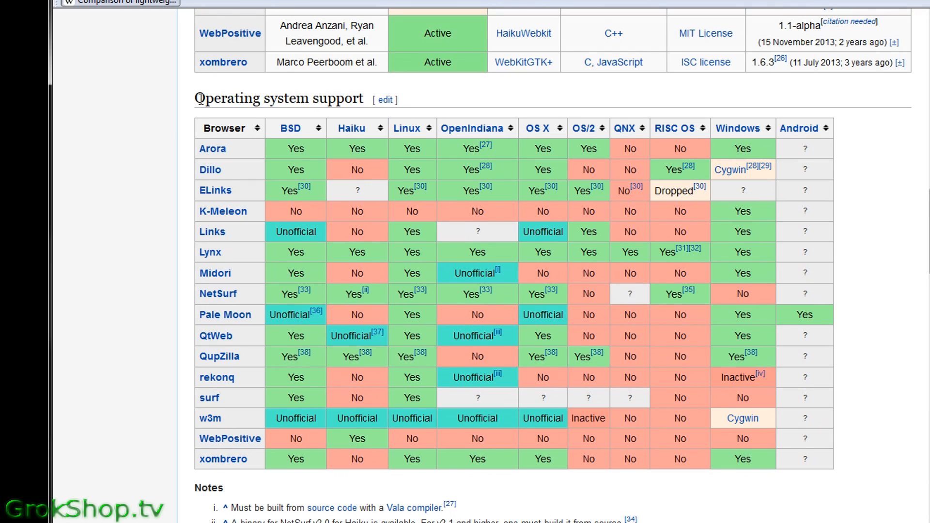
drag(195, 100, 369, 102)
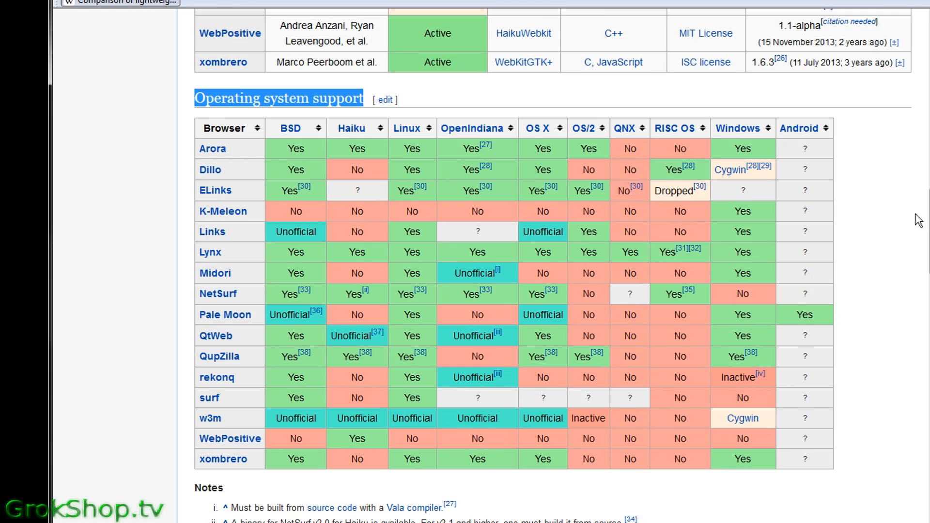
scroll(915, 220, down, 5)
scroll(552, 261, down, 6)
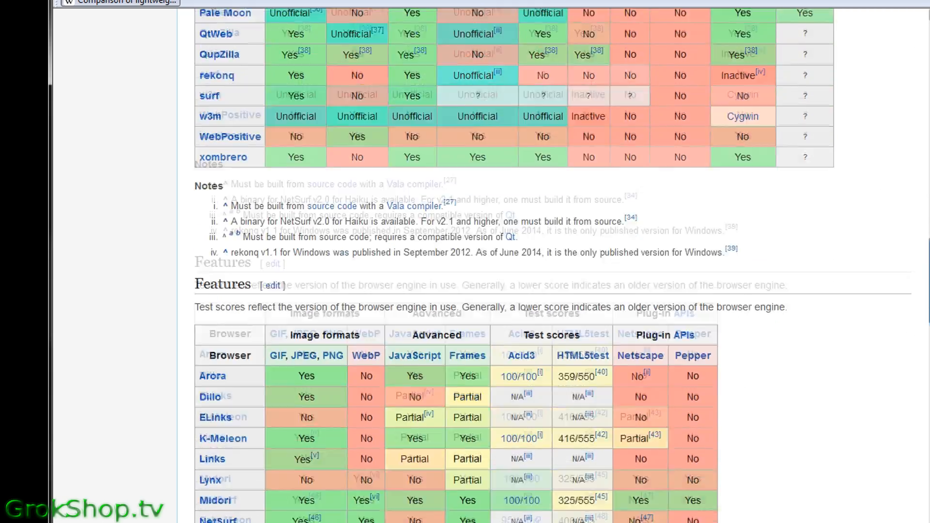